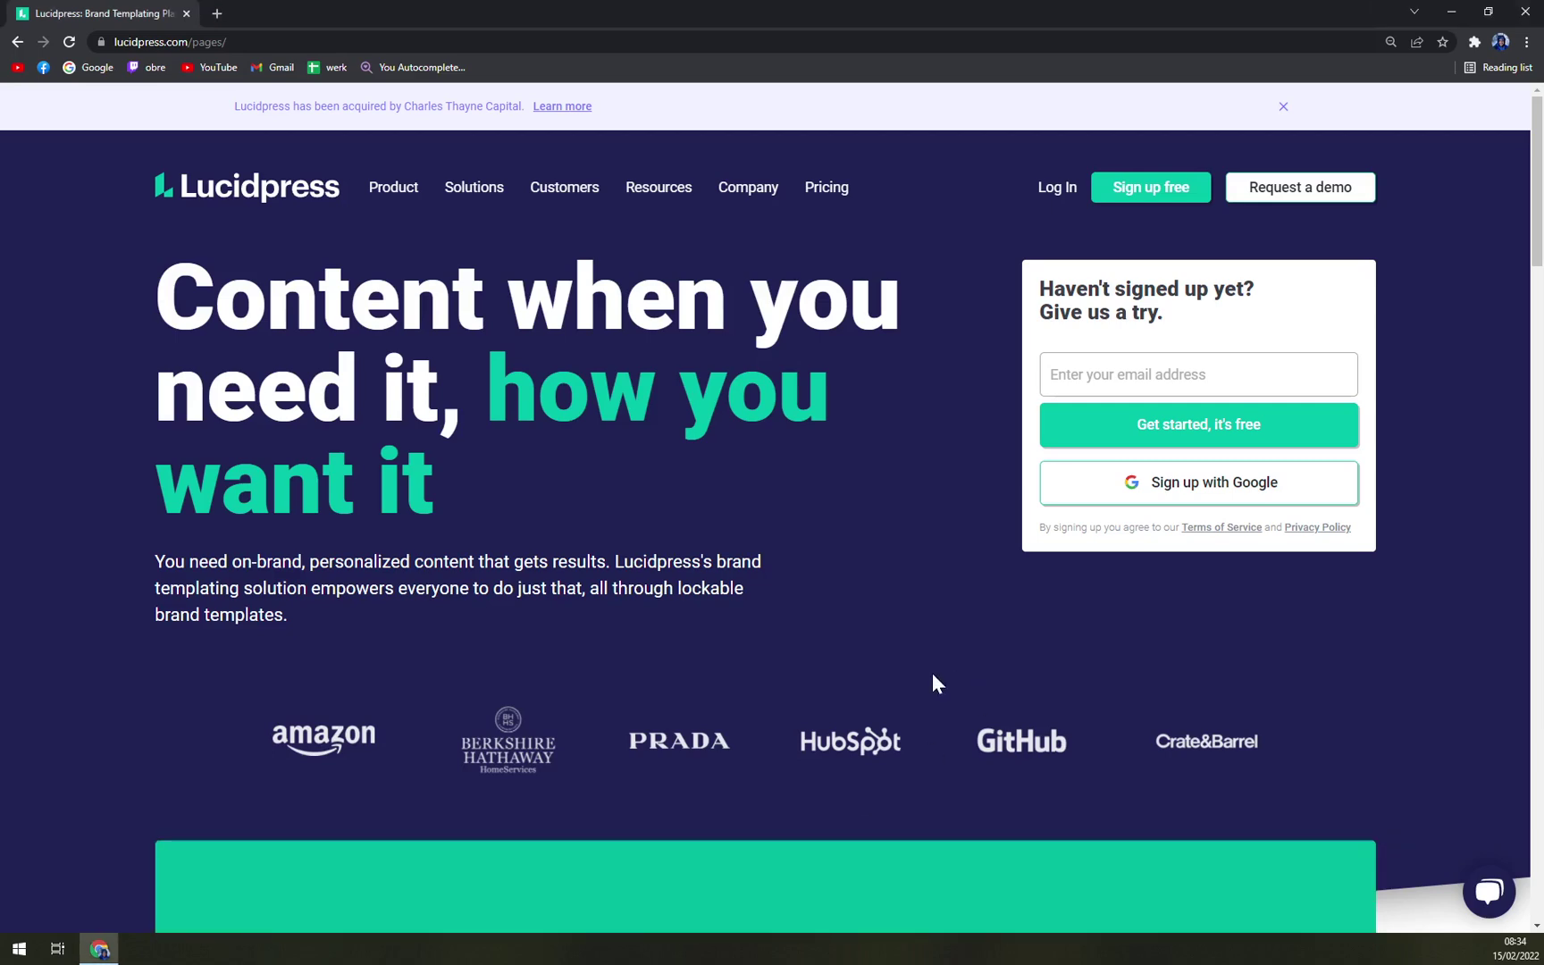
Step: Scroll through the Lucidpress homepage to review what it offers
scroll(669, 390, down, 6)
scroll(739, 387, down, 7)
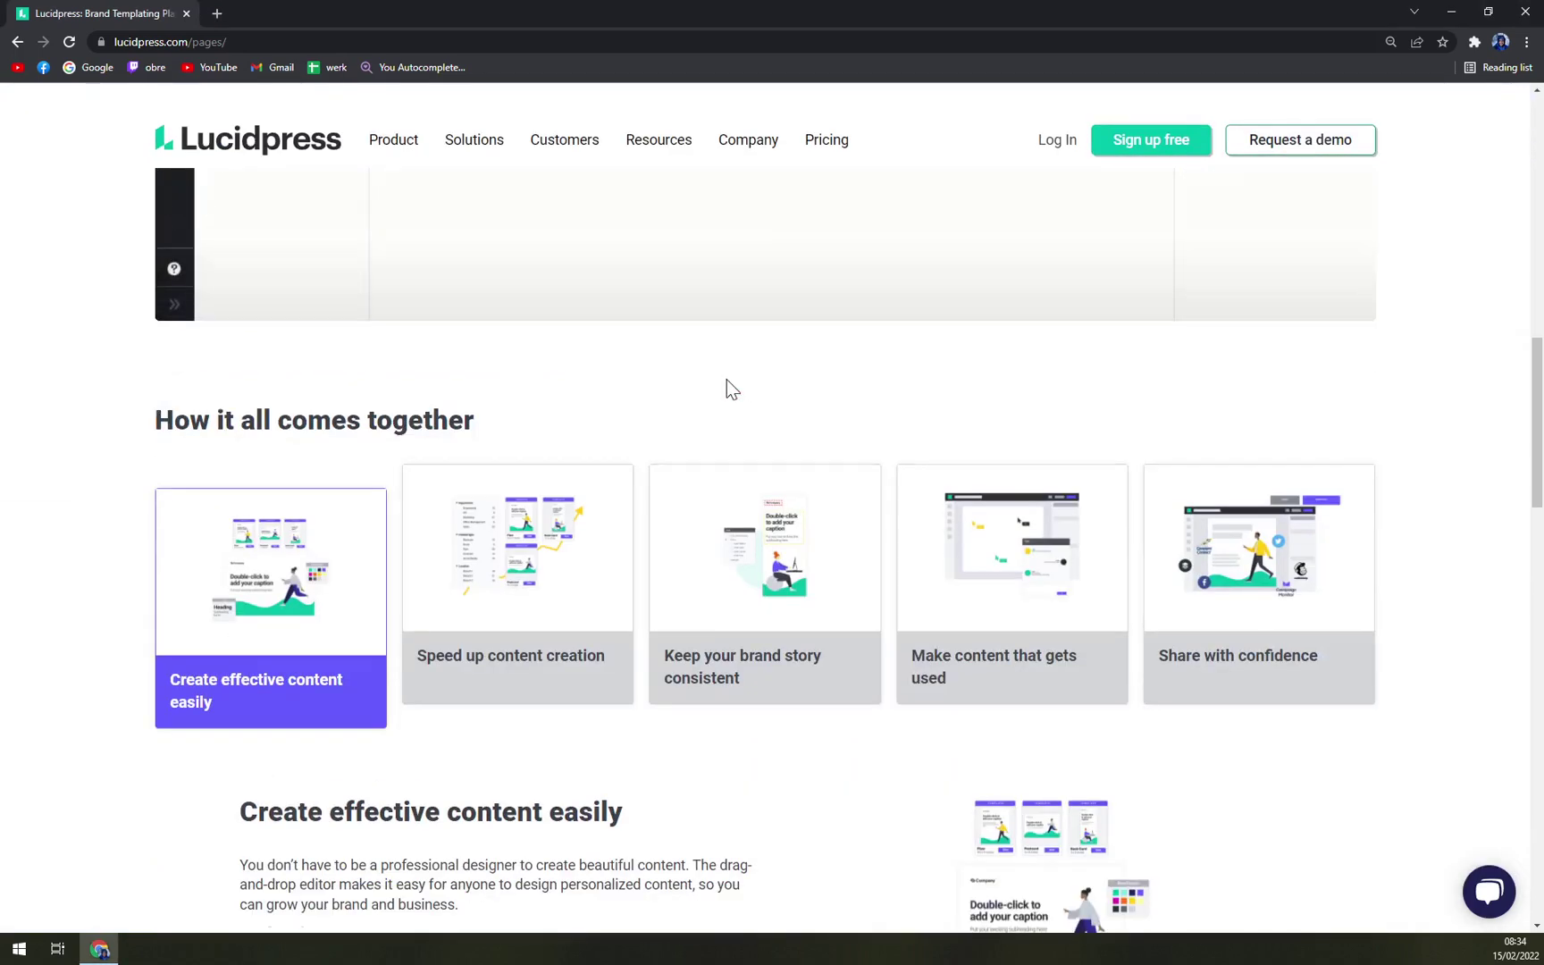
scroll(724, 379, up, 6)
scroll(716, 389, up, 4)
scroll(717, 387, up, 2)
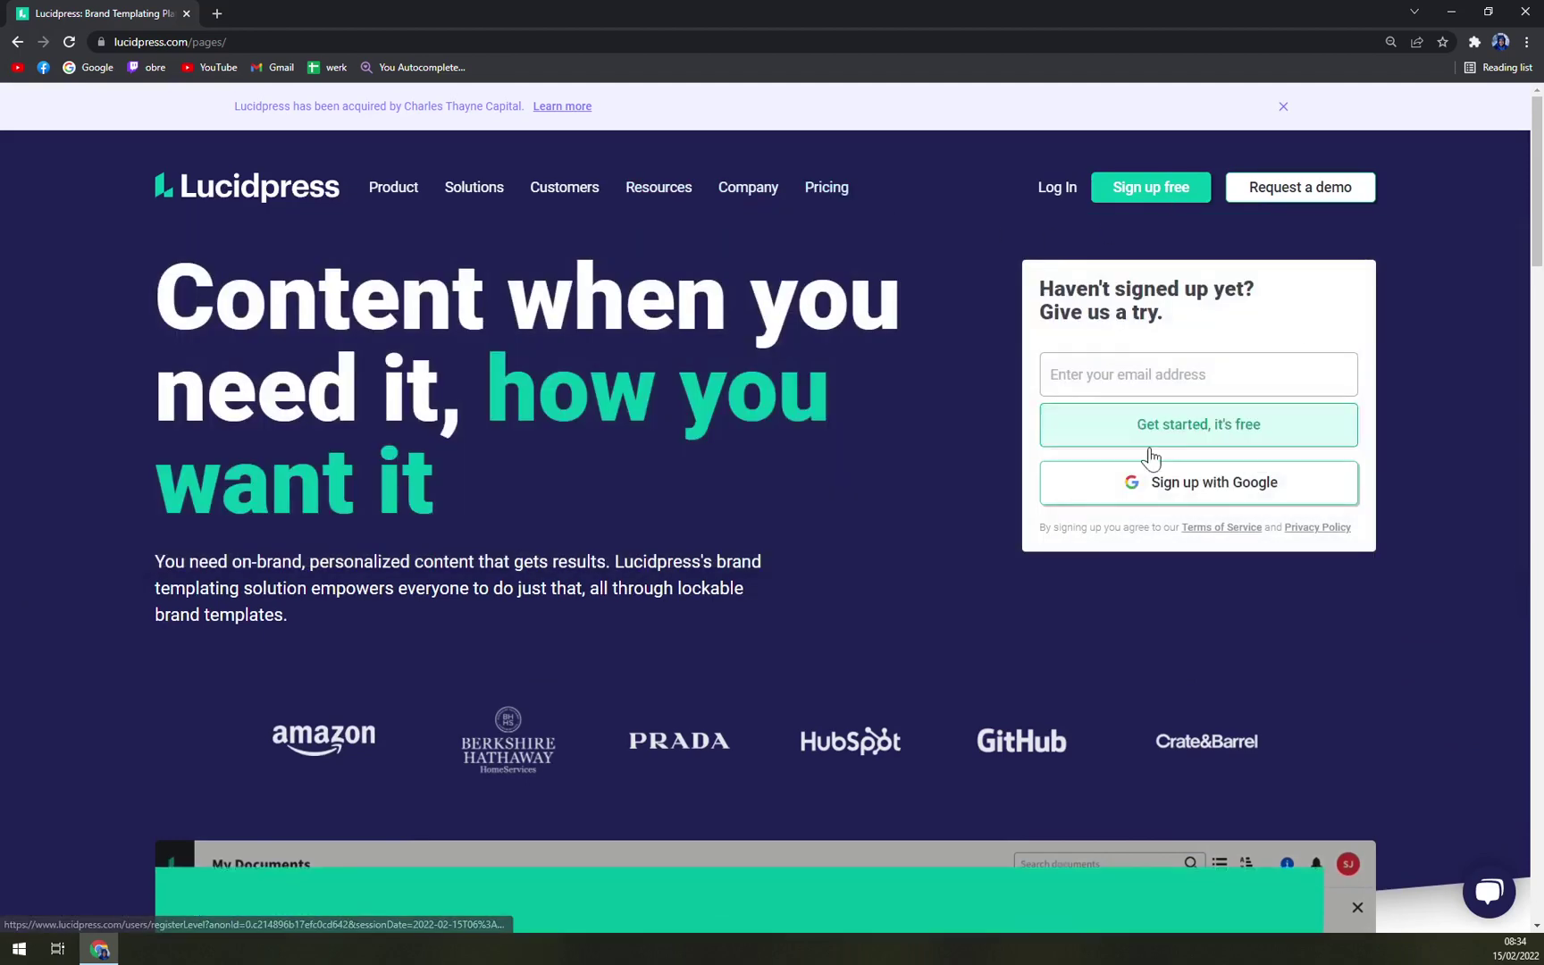
scroll(478, 482, down, 7)
scroll(479, 483, down, 15)
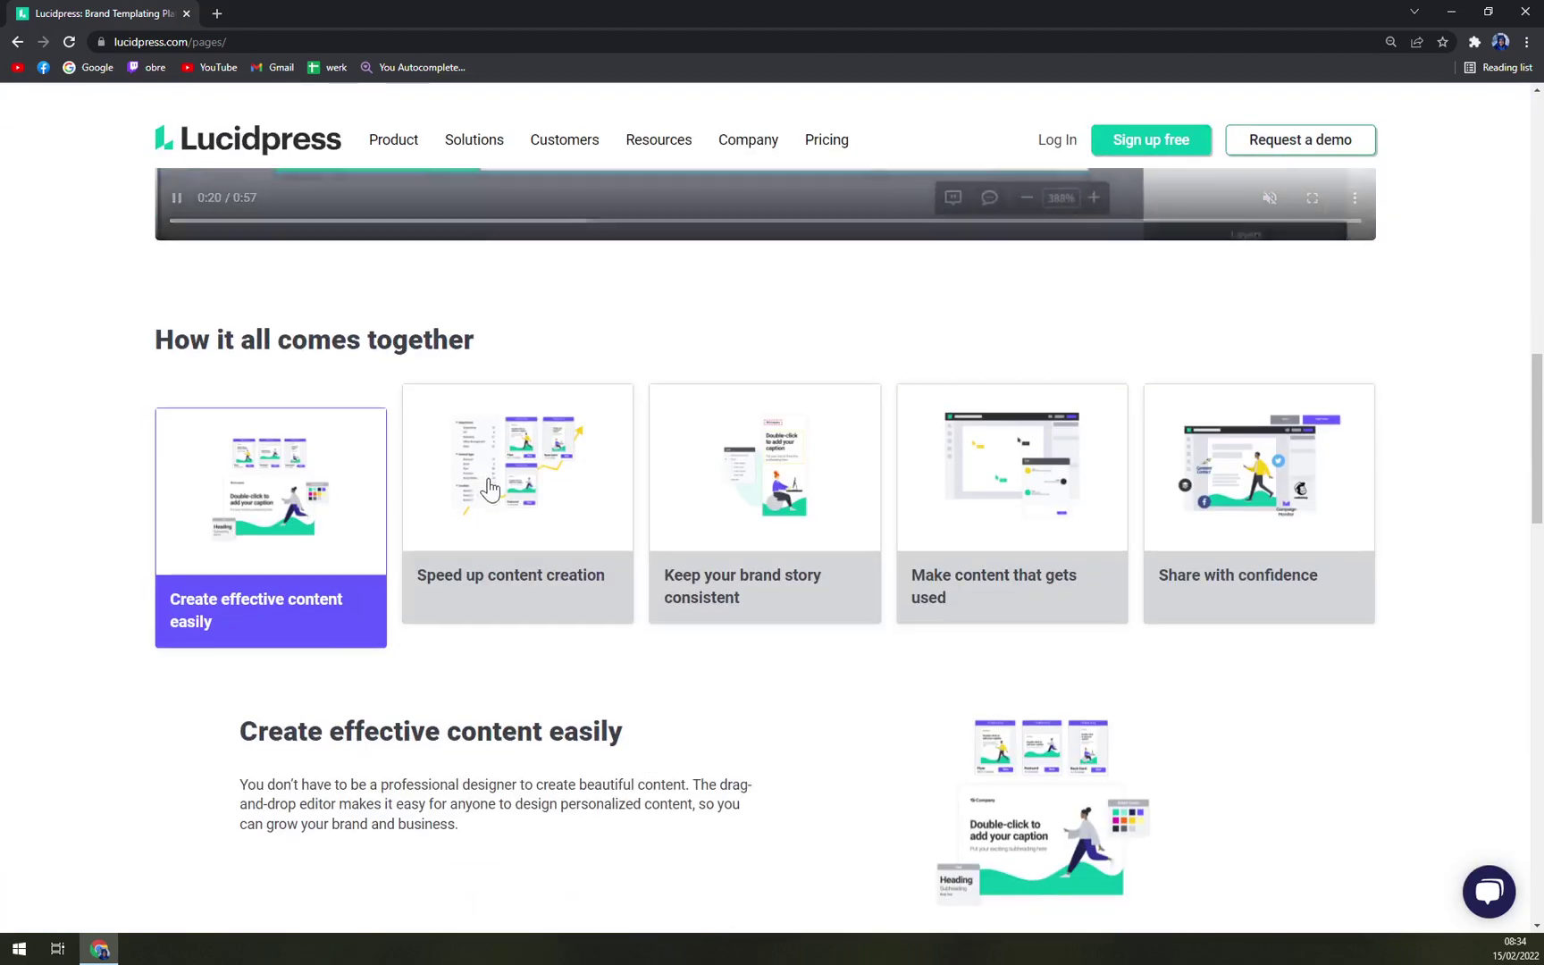
scroll(620, 399, down, 4)
scroll(717, 362, up, 8)
scroll(703, 393, up, 18)
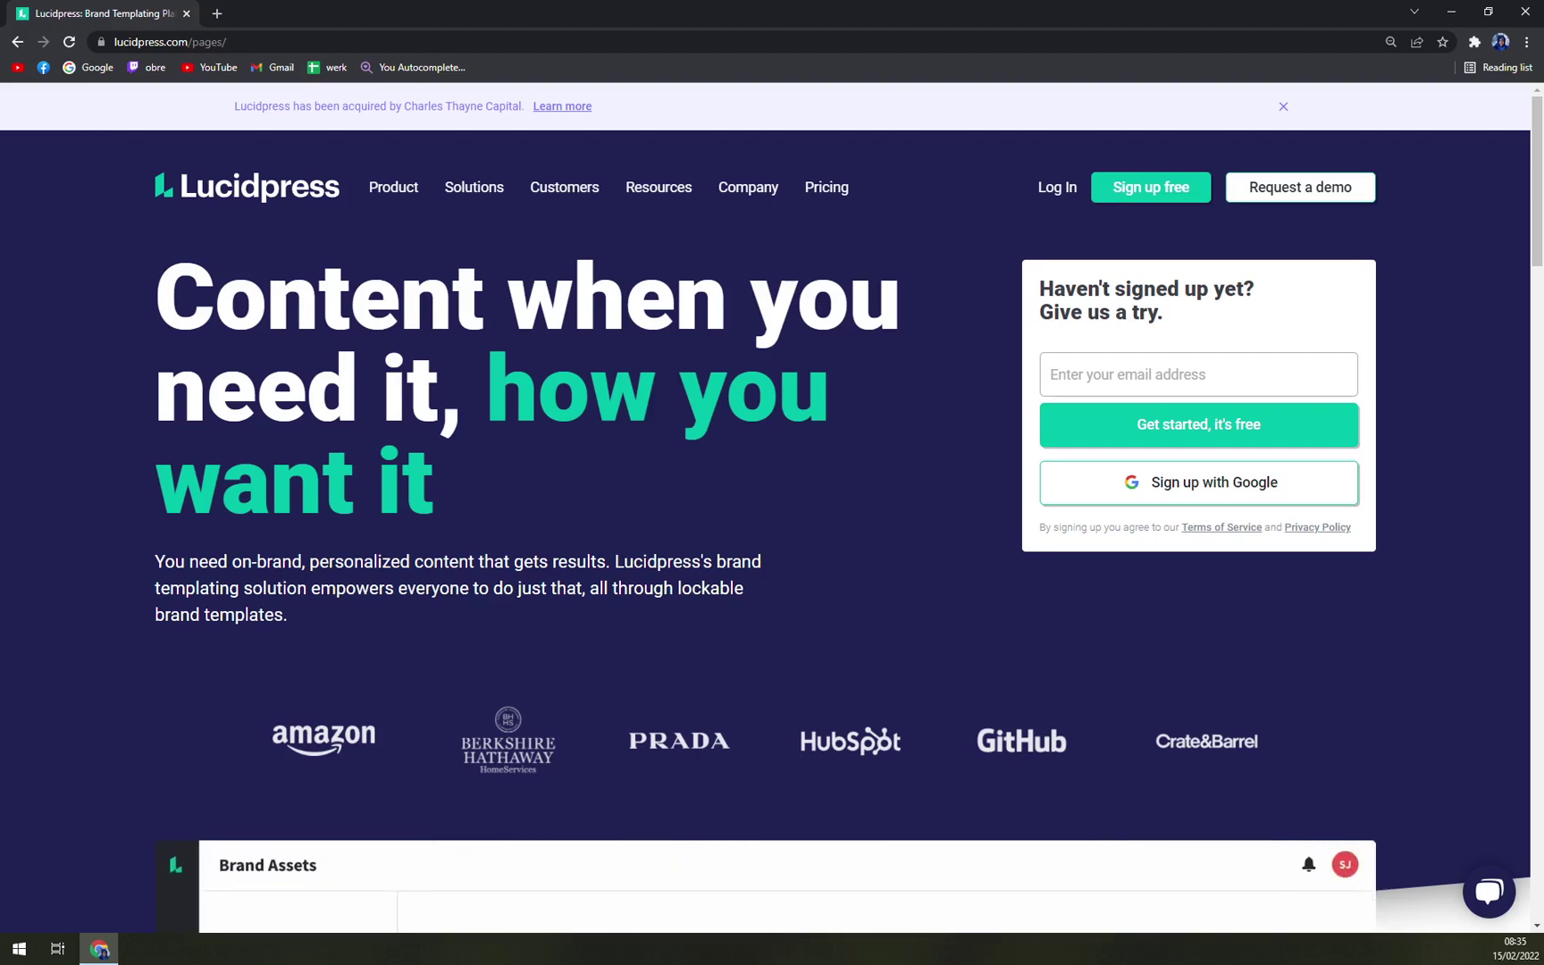
scroll(217, 415, down, 6)
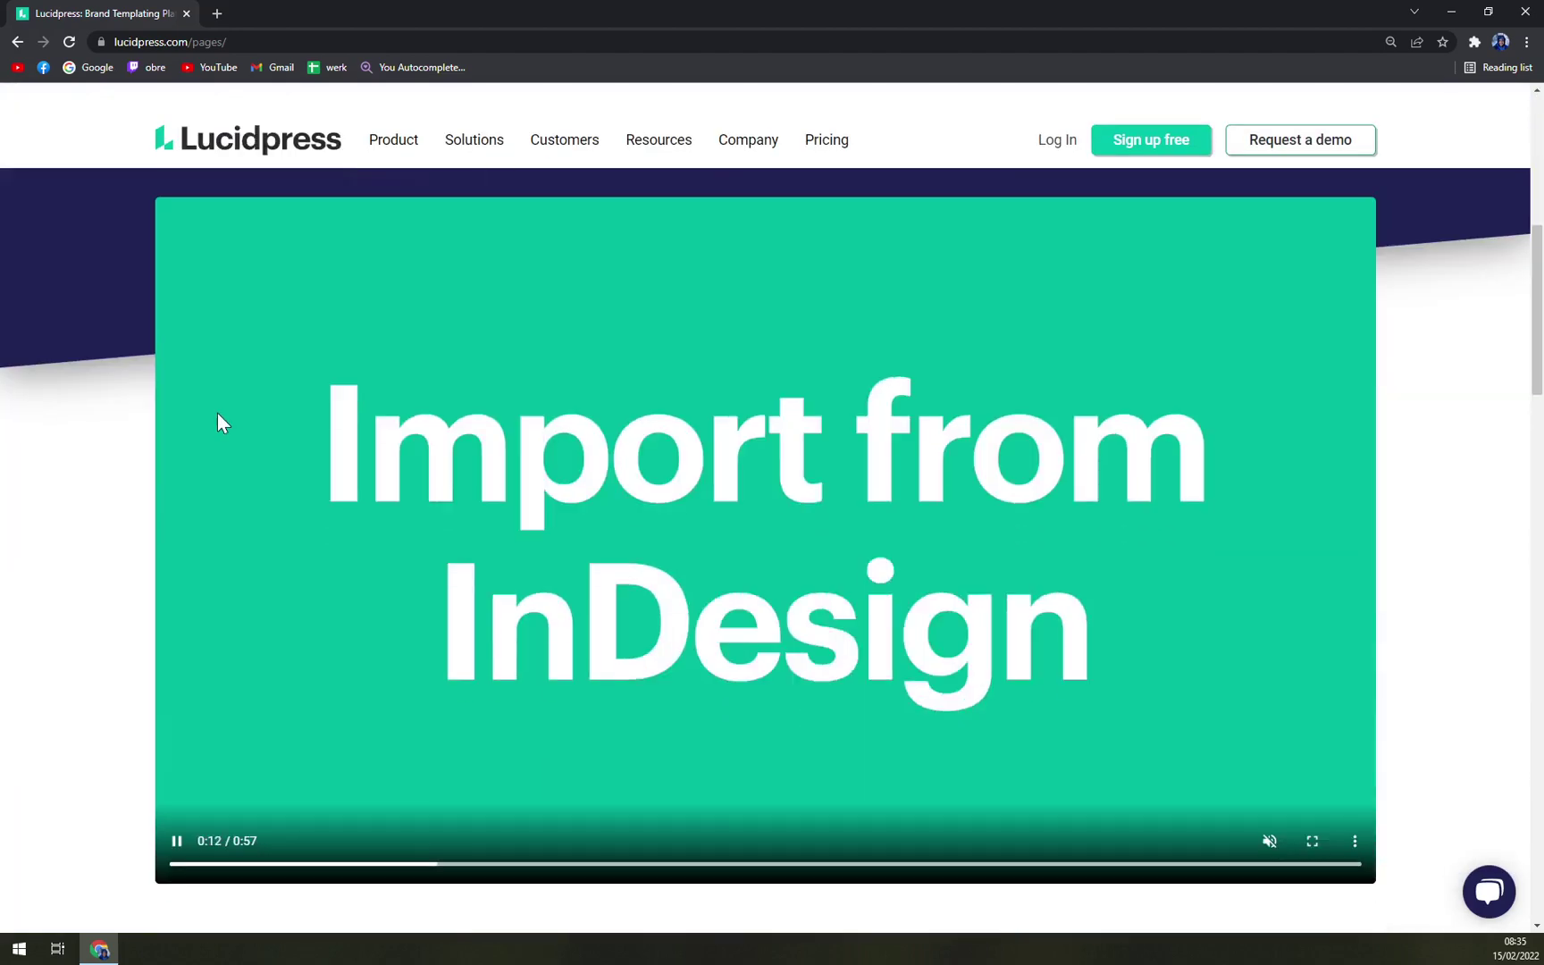
scroll(218, 415, up, 6)
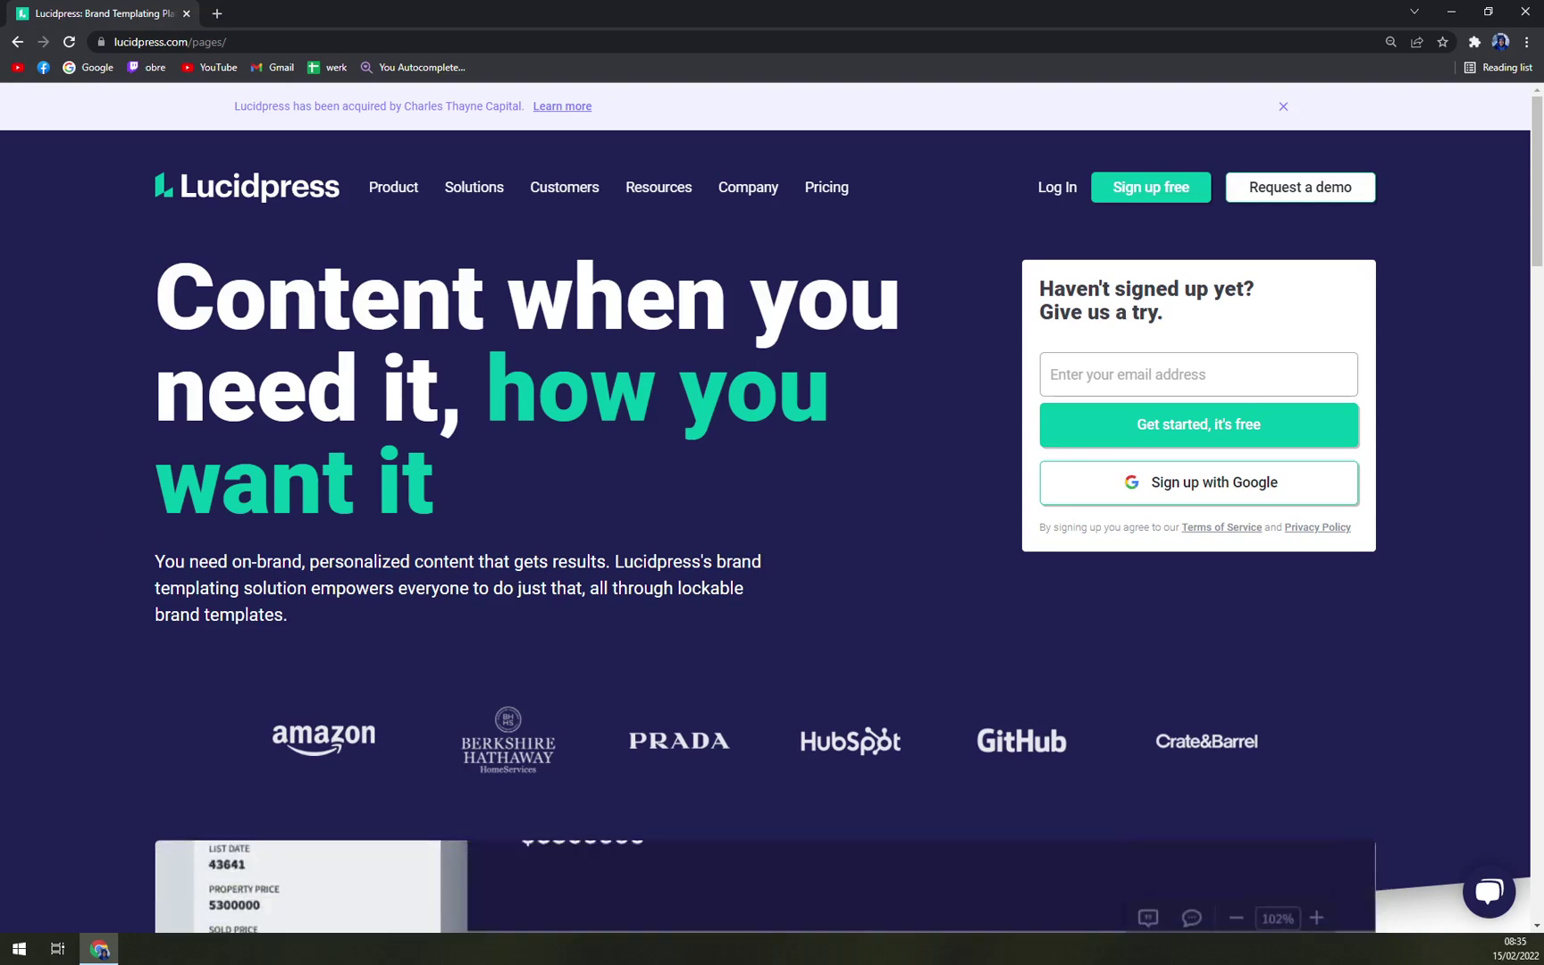
scroll(565, 561, down, 5)
scroll(573, 554, up, 5)
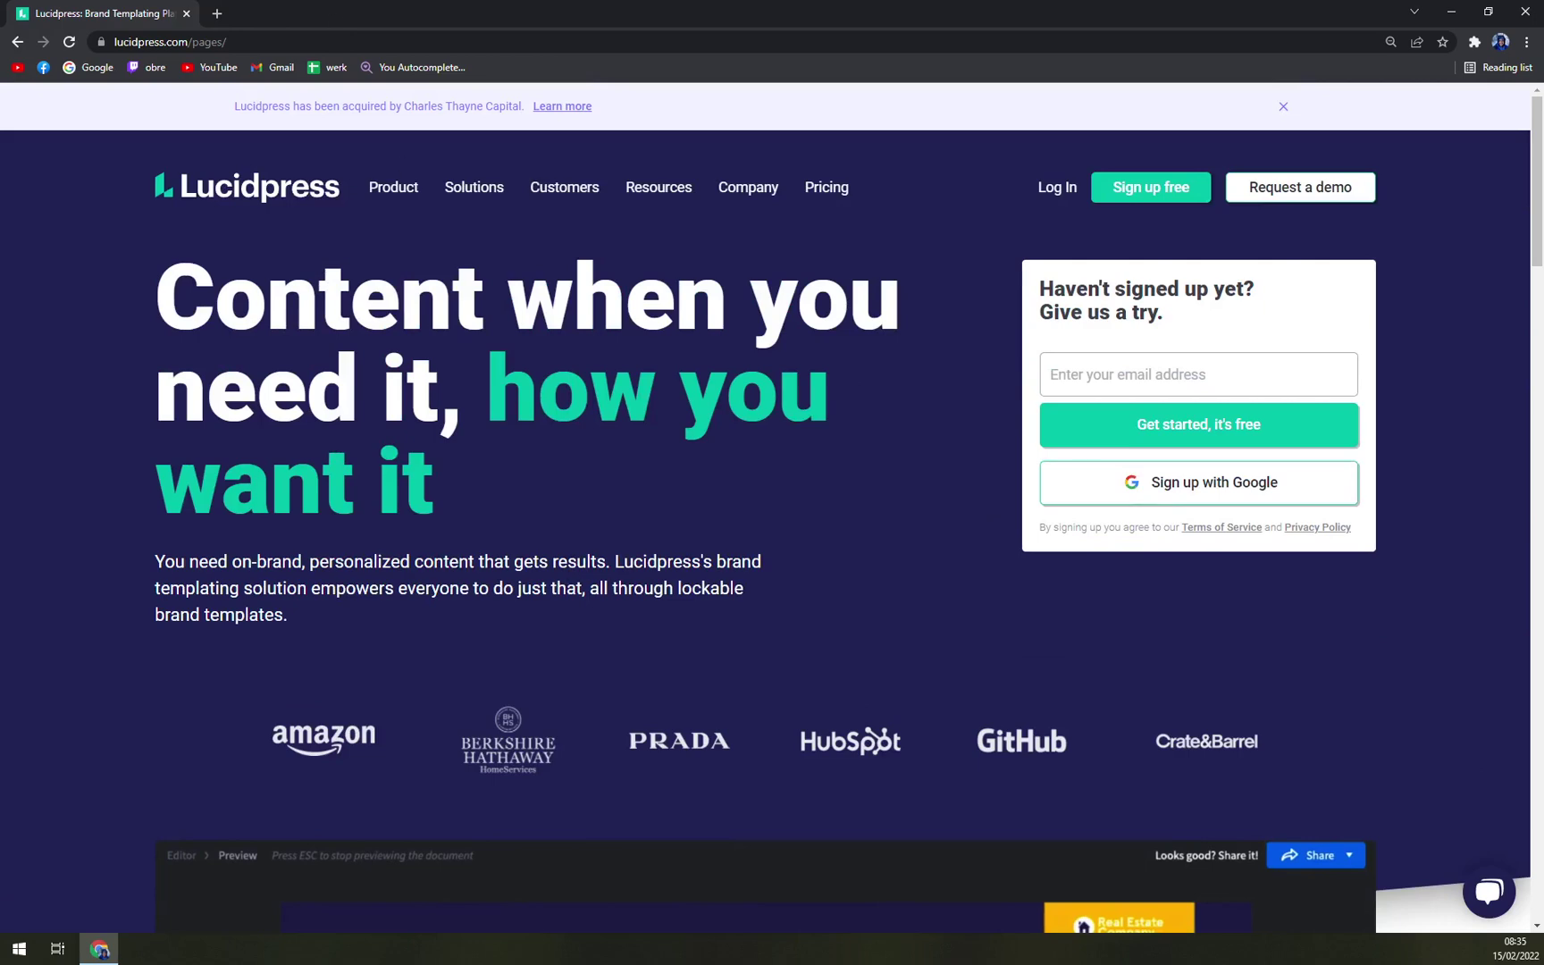
scroll(276, 640, down, 4)
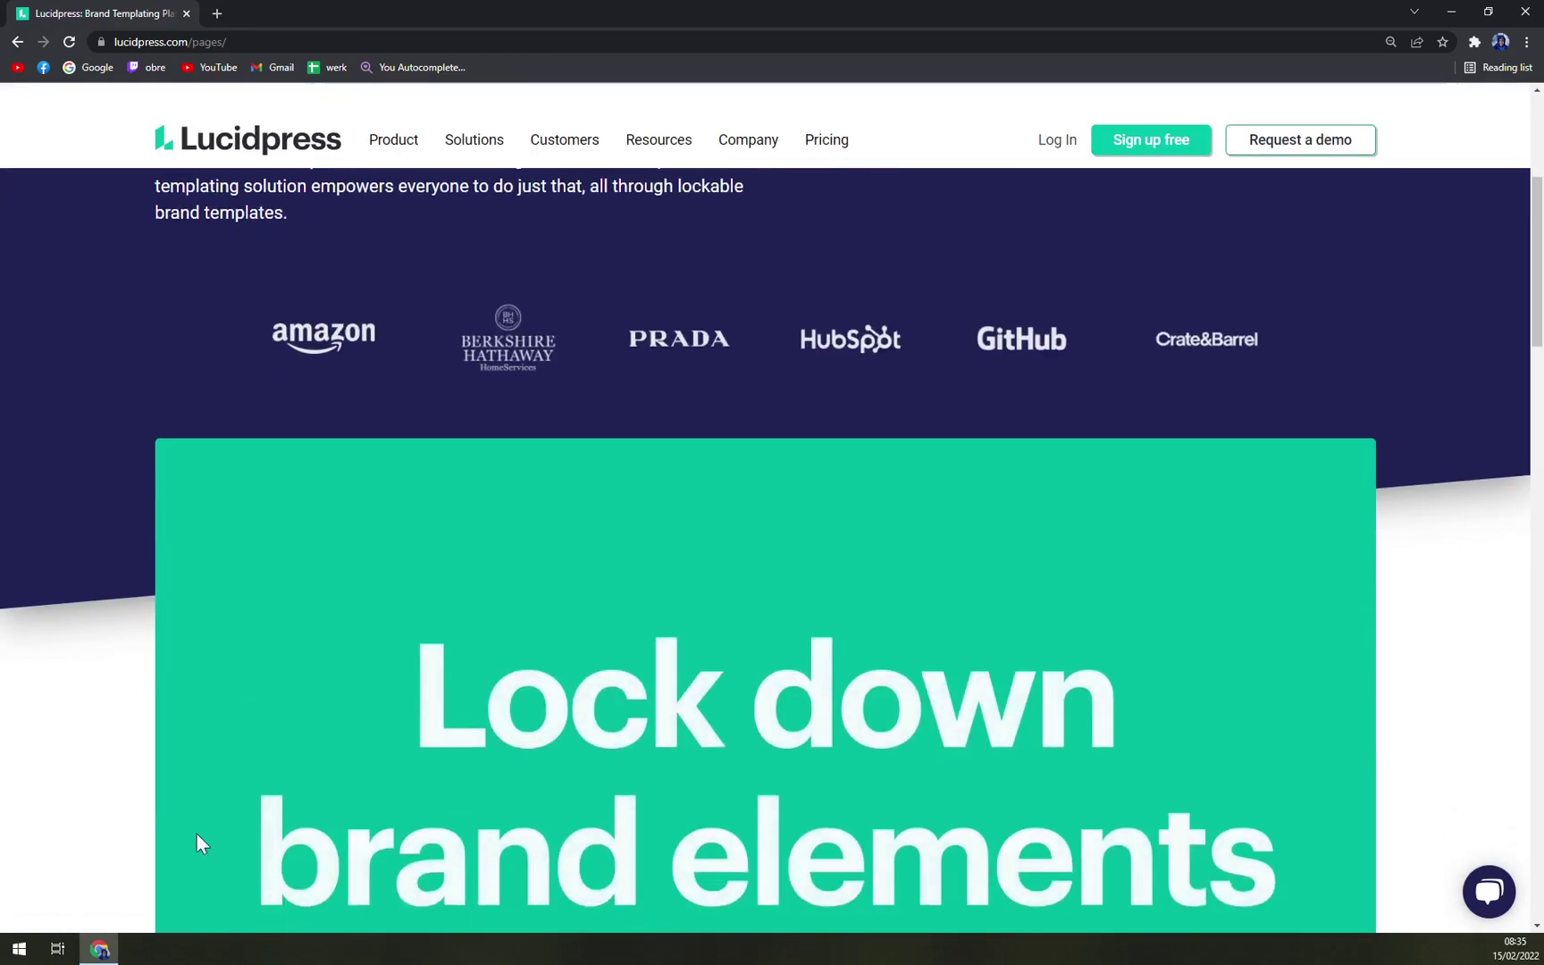
scroll(136, 803, up, 5)
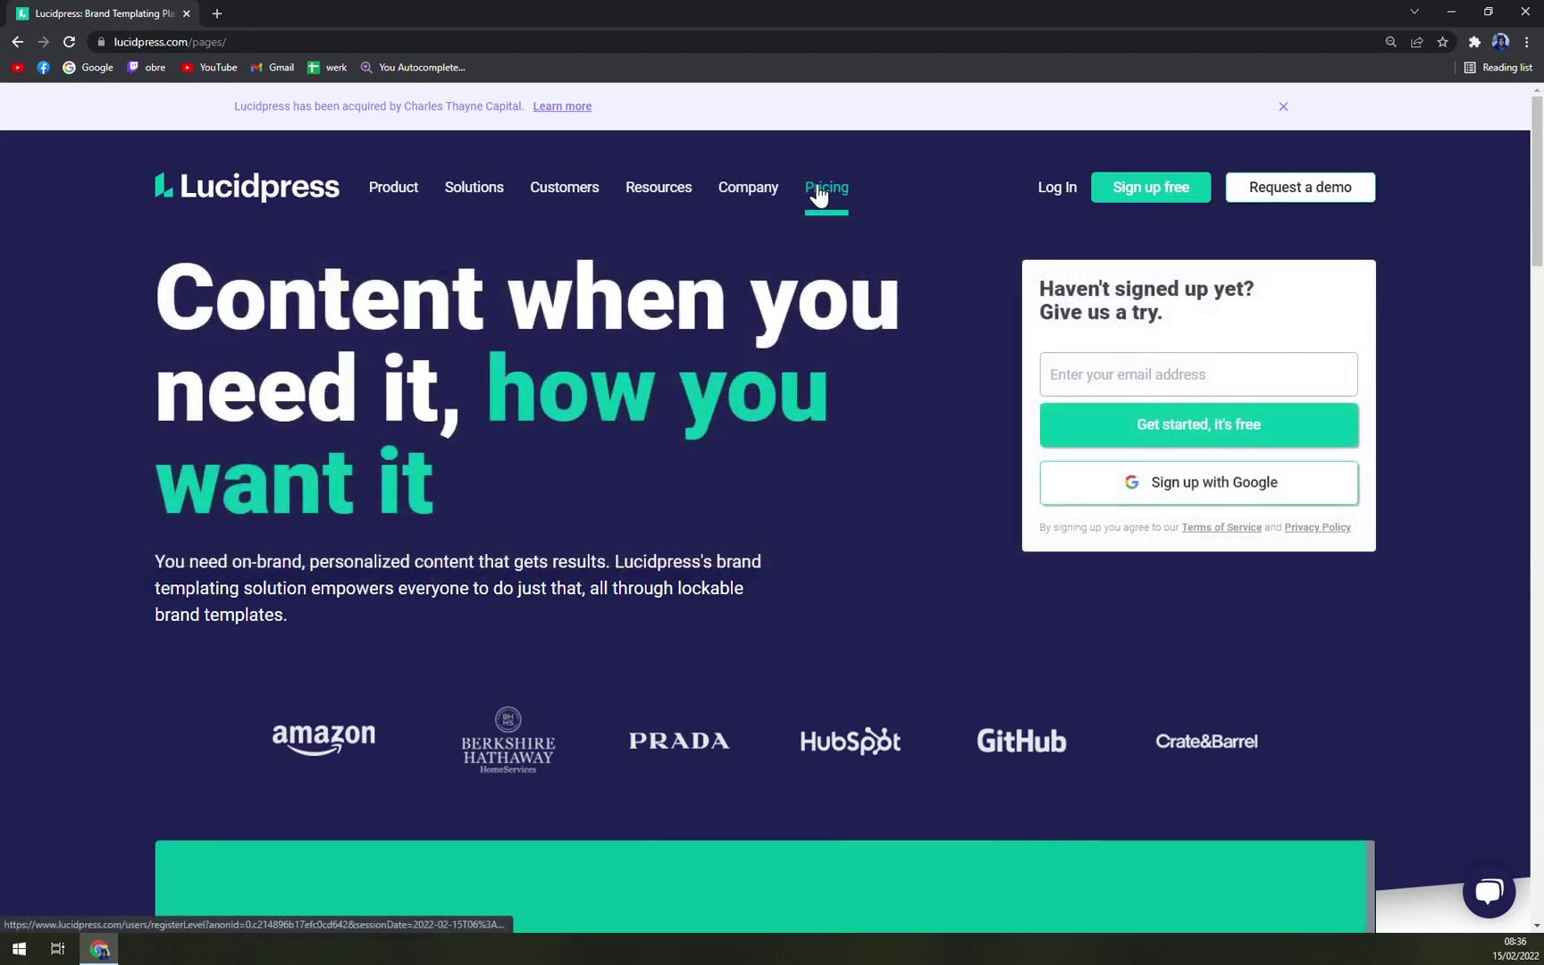
Step: Open the plan and pricing comparison and zoom out to review the whole table
click(819, 193)
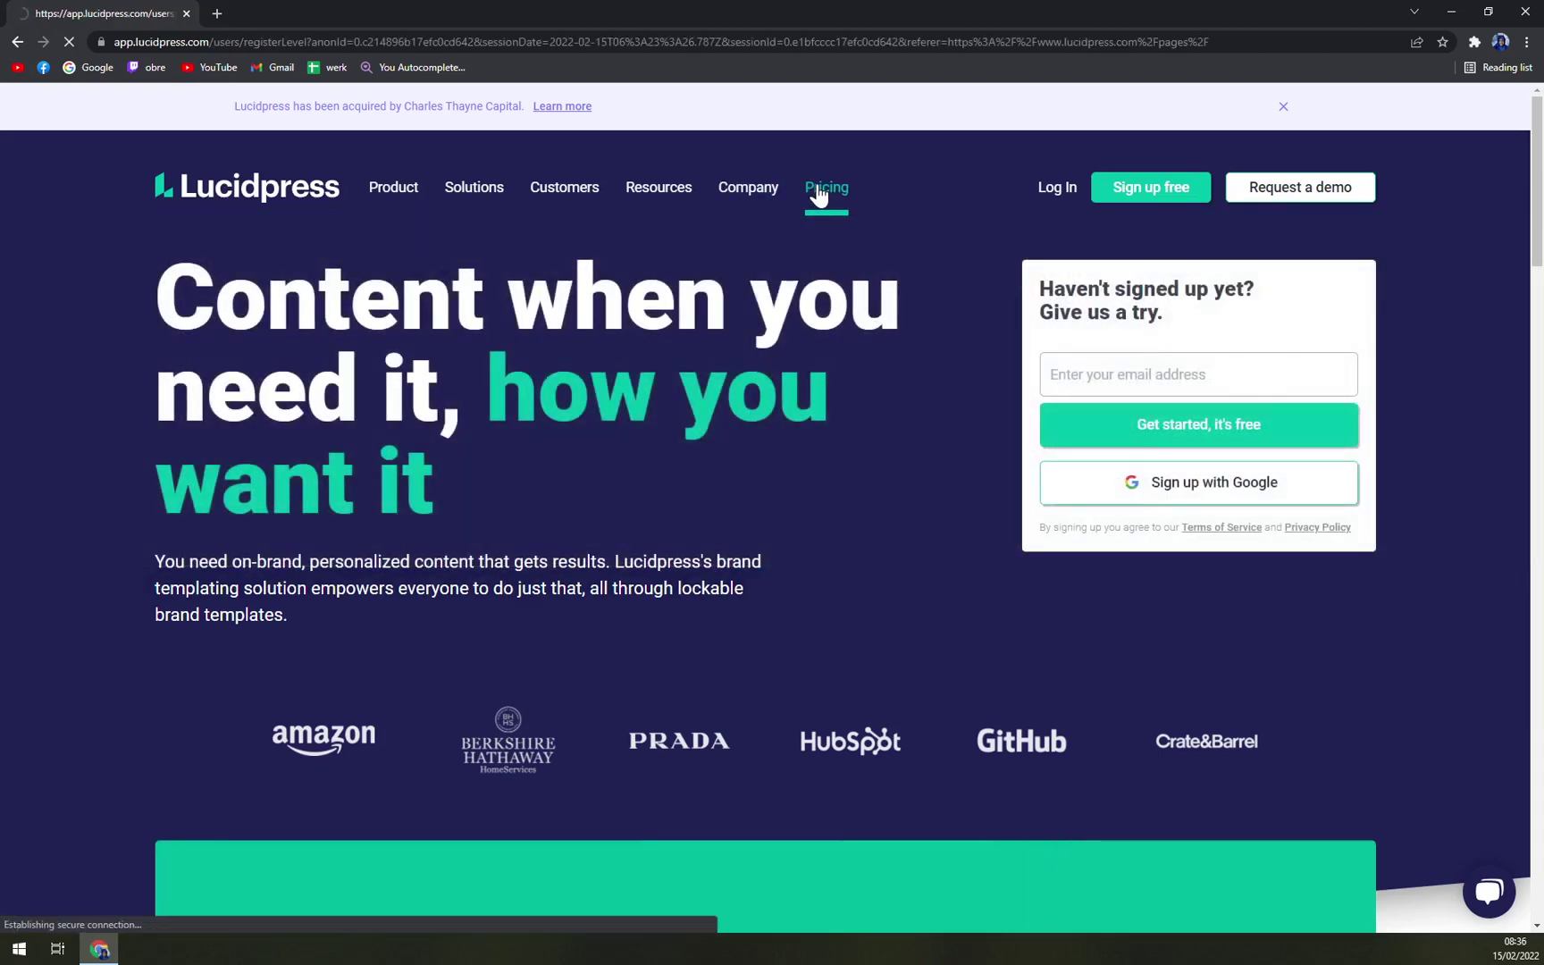
scroll(818, 204, down, 2)
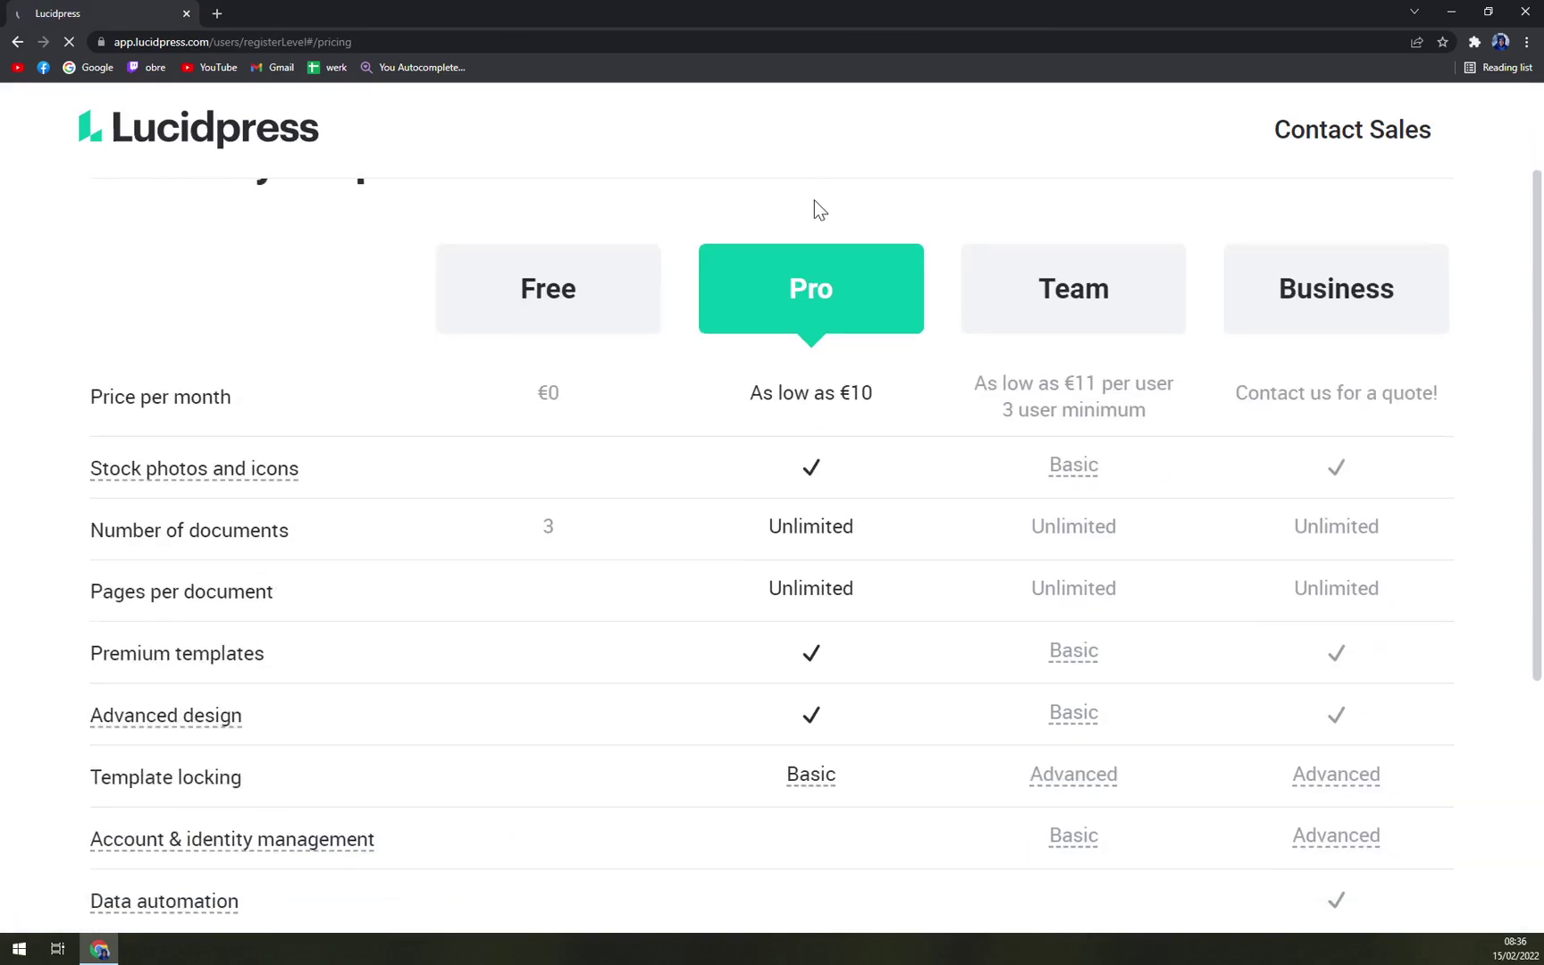
key(ctrl+minus)
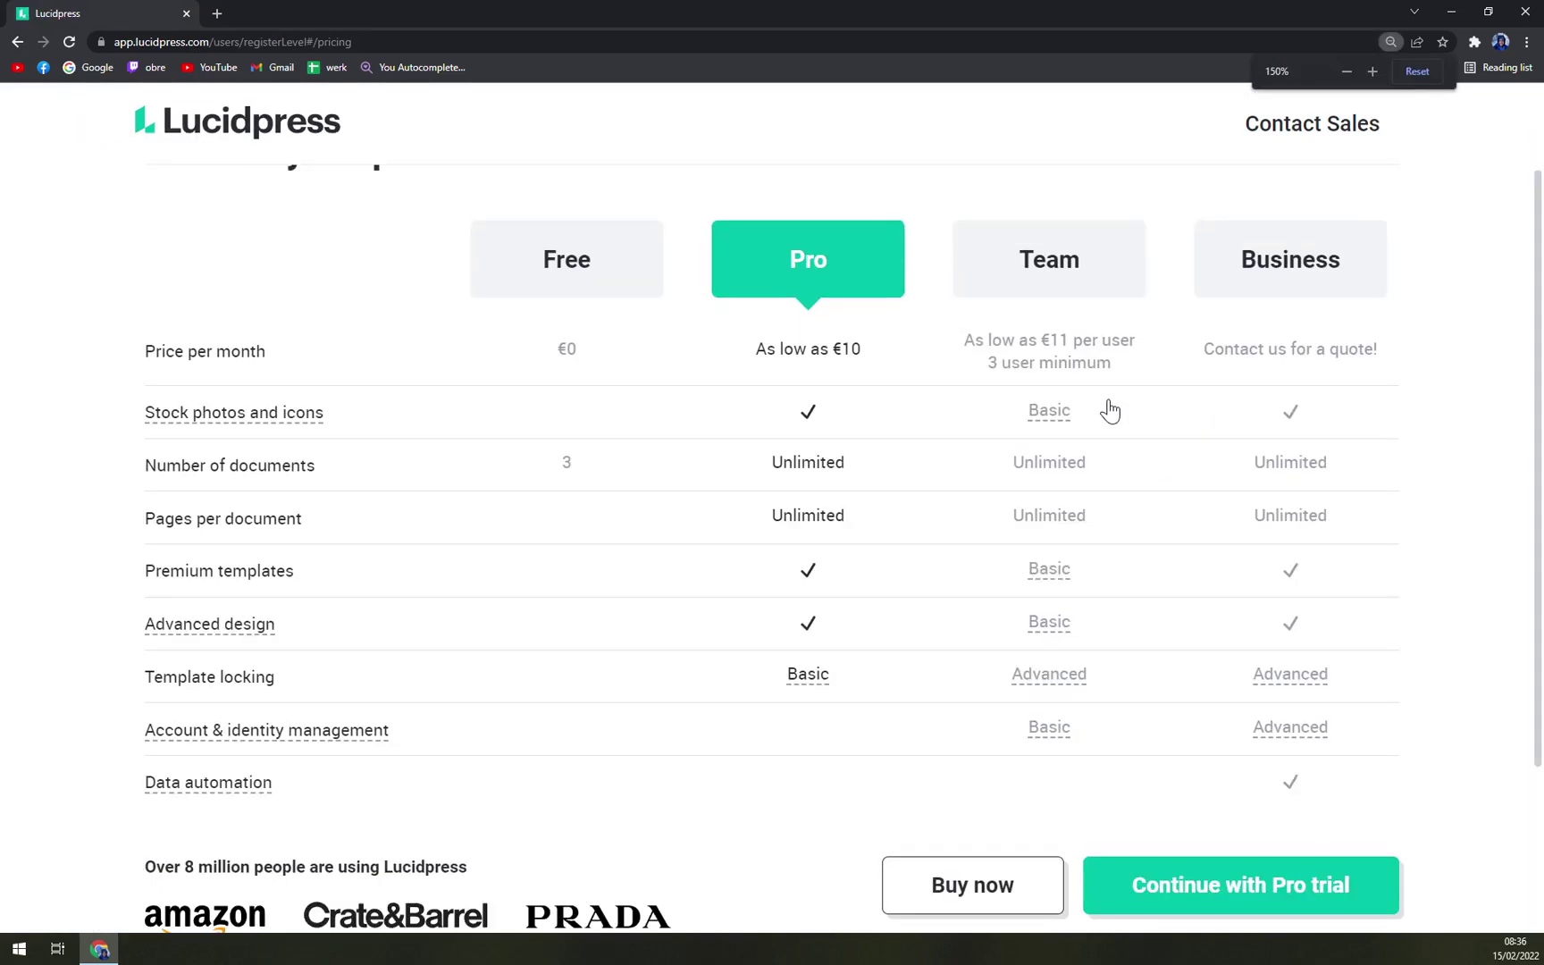
scroll(982, 420, up, 2)
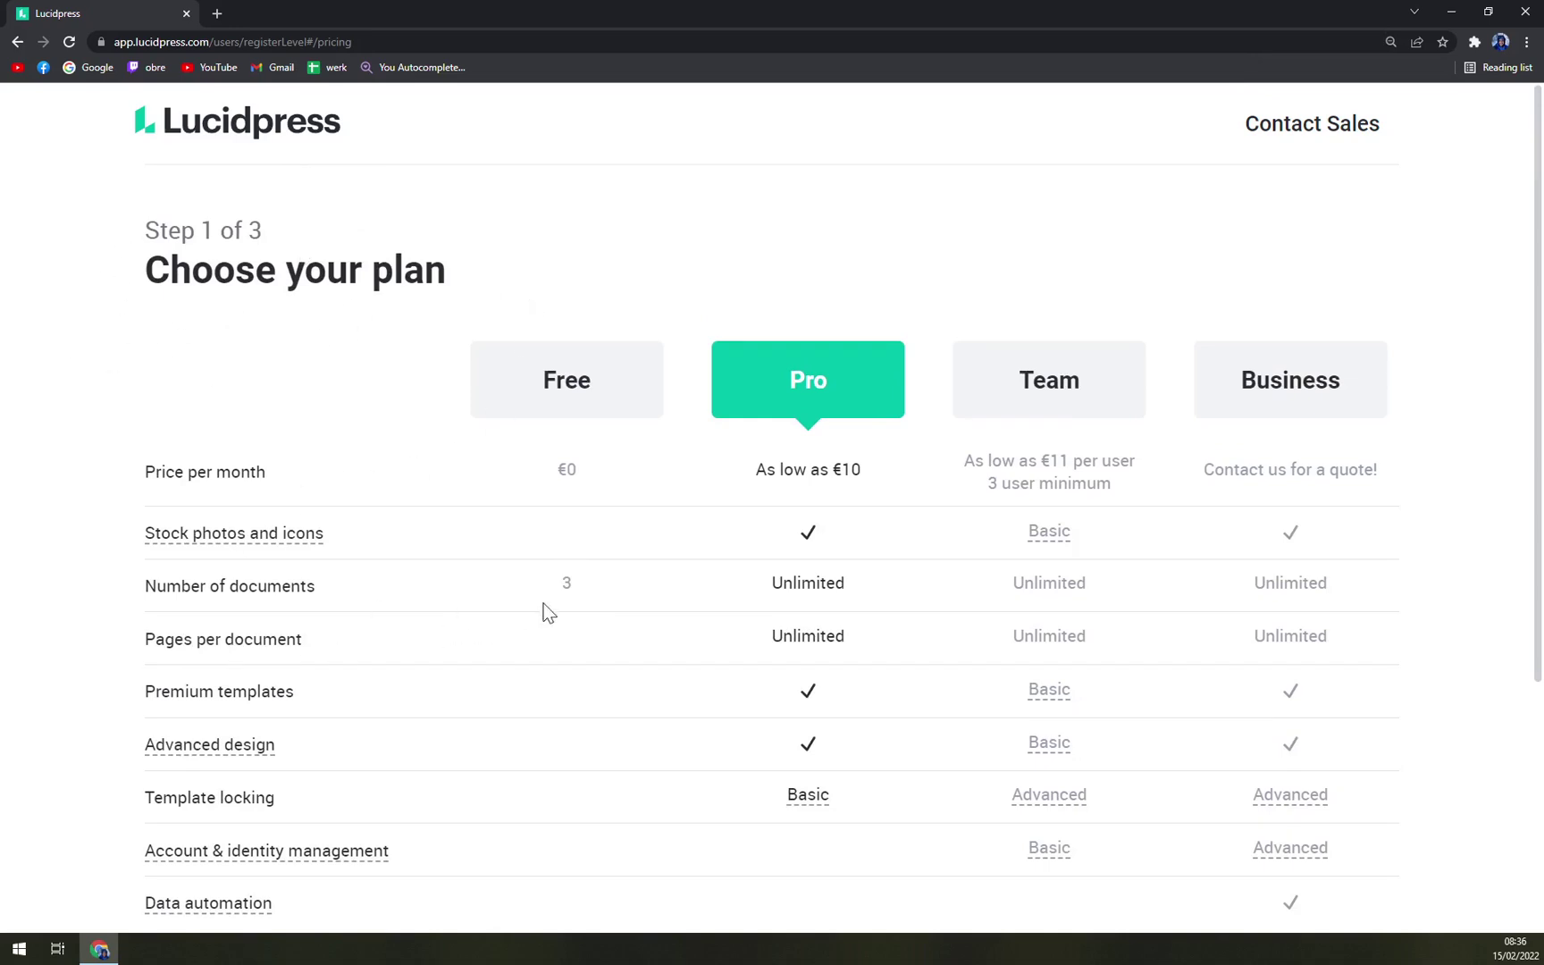
drag(539, 598, 611, 580)
scroll(611, 581, down, 3)
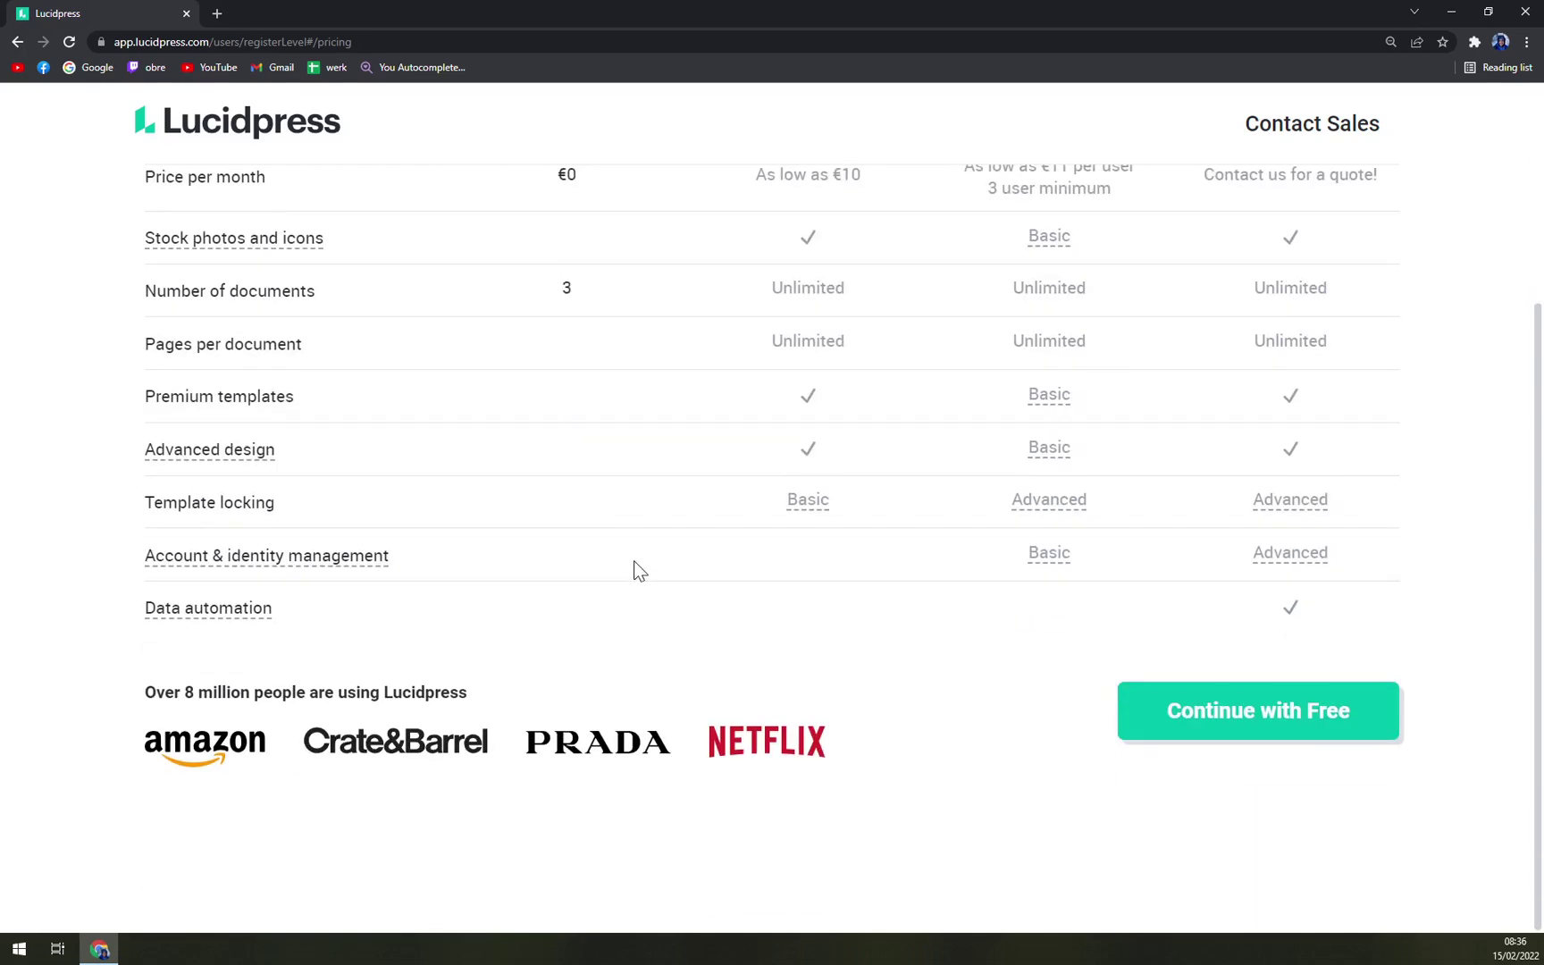
scroll(617, 567, up, 3)
scroll(596, 518, down, 3)
scroll(589, 531, up, 3)
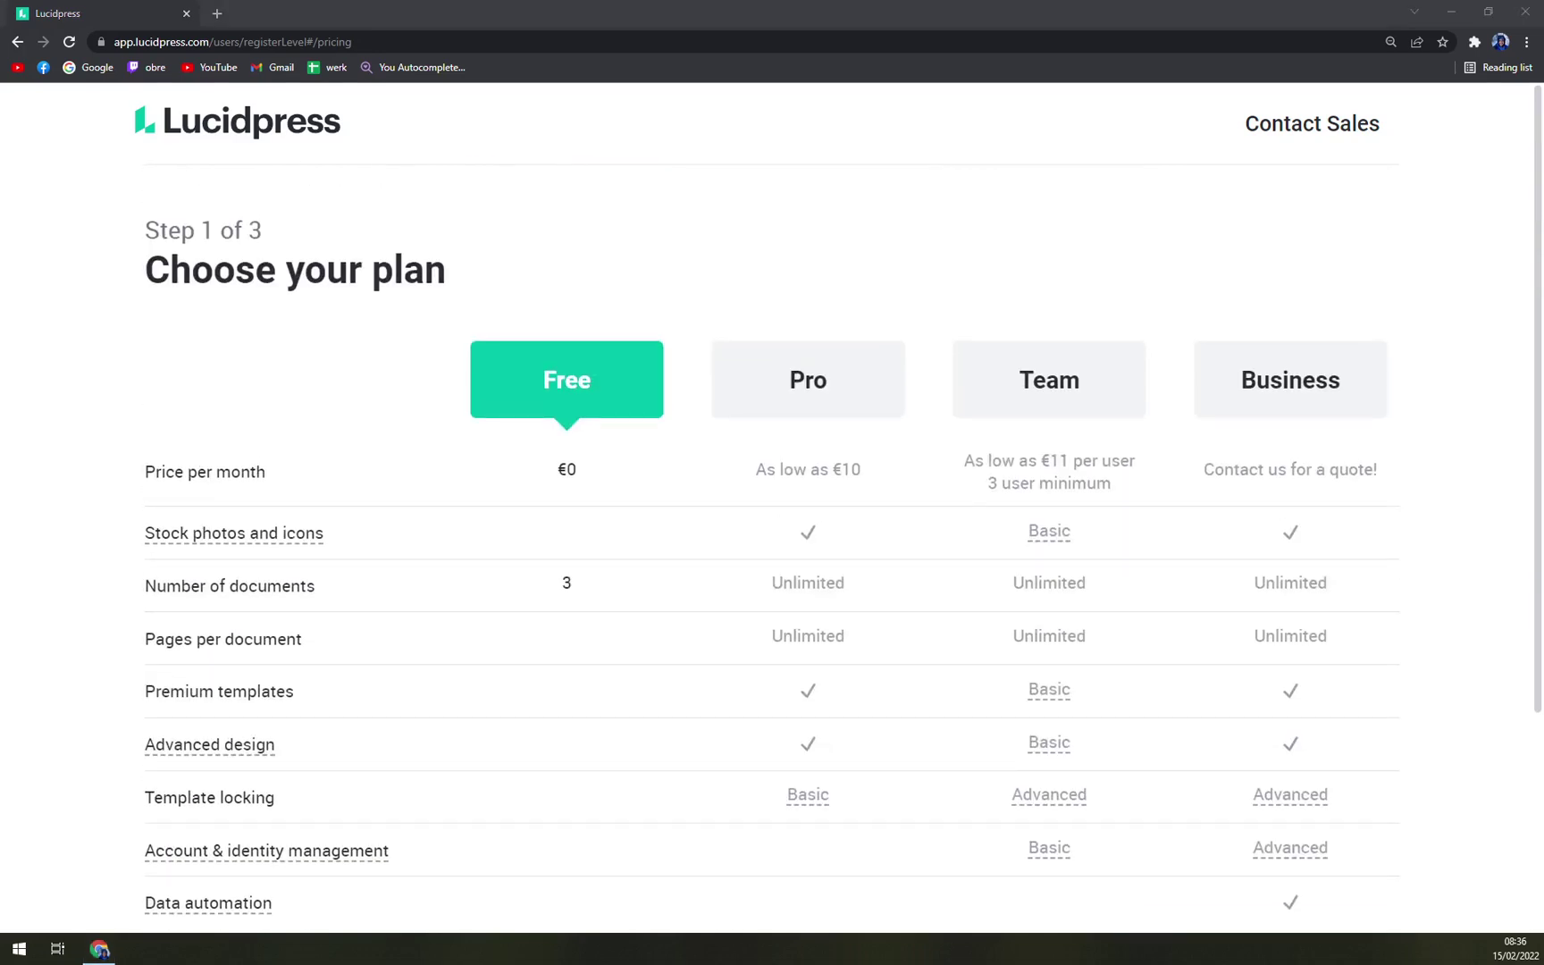
scroll(791, 340, down, 2)
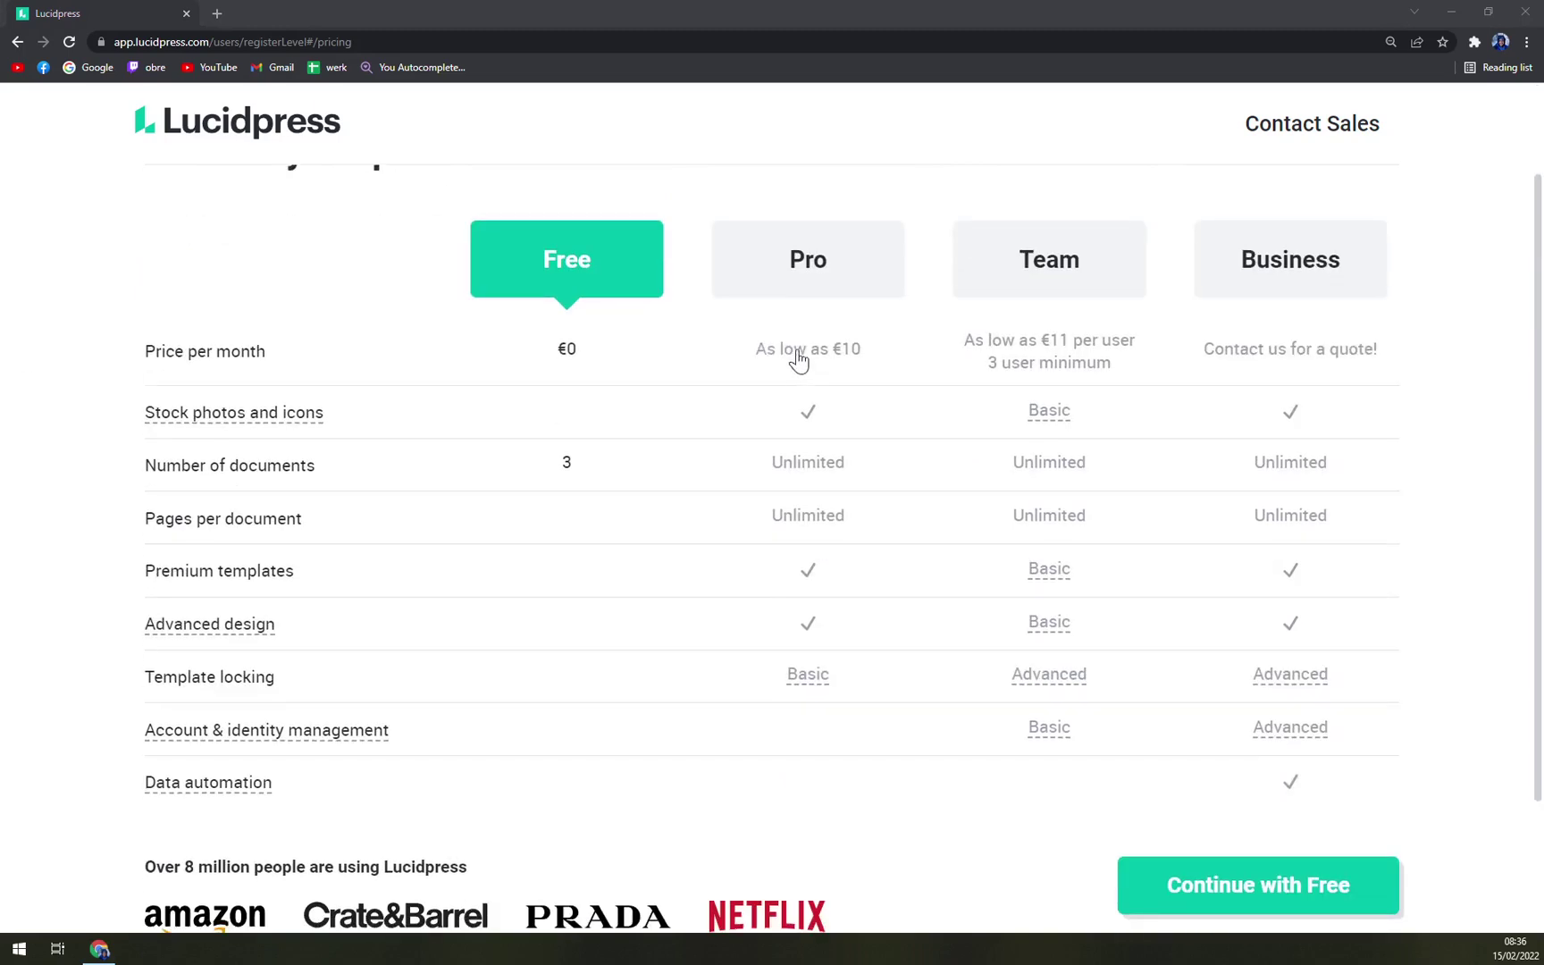
scroll(857, 384, up, 1)
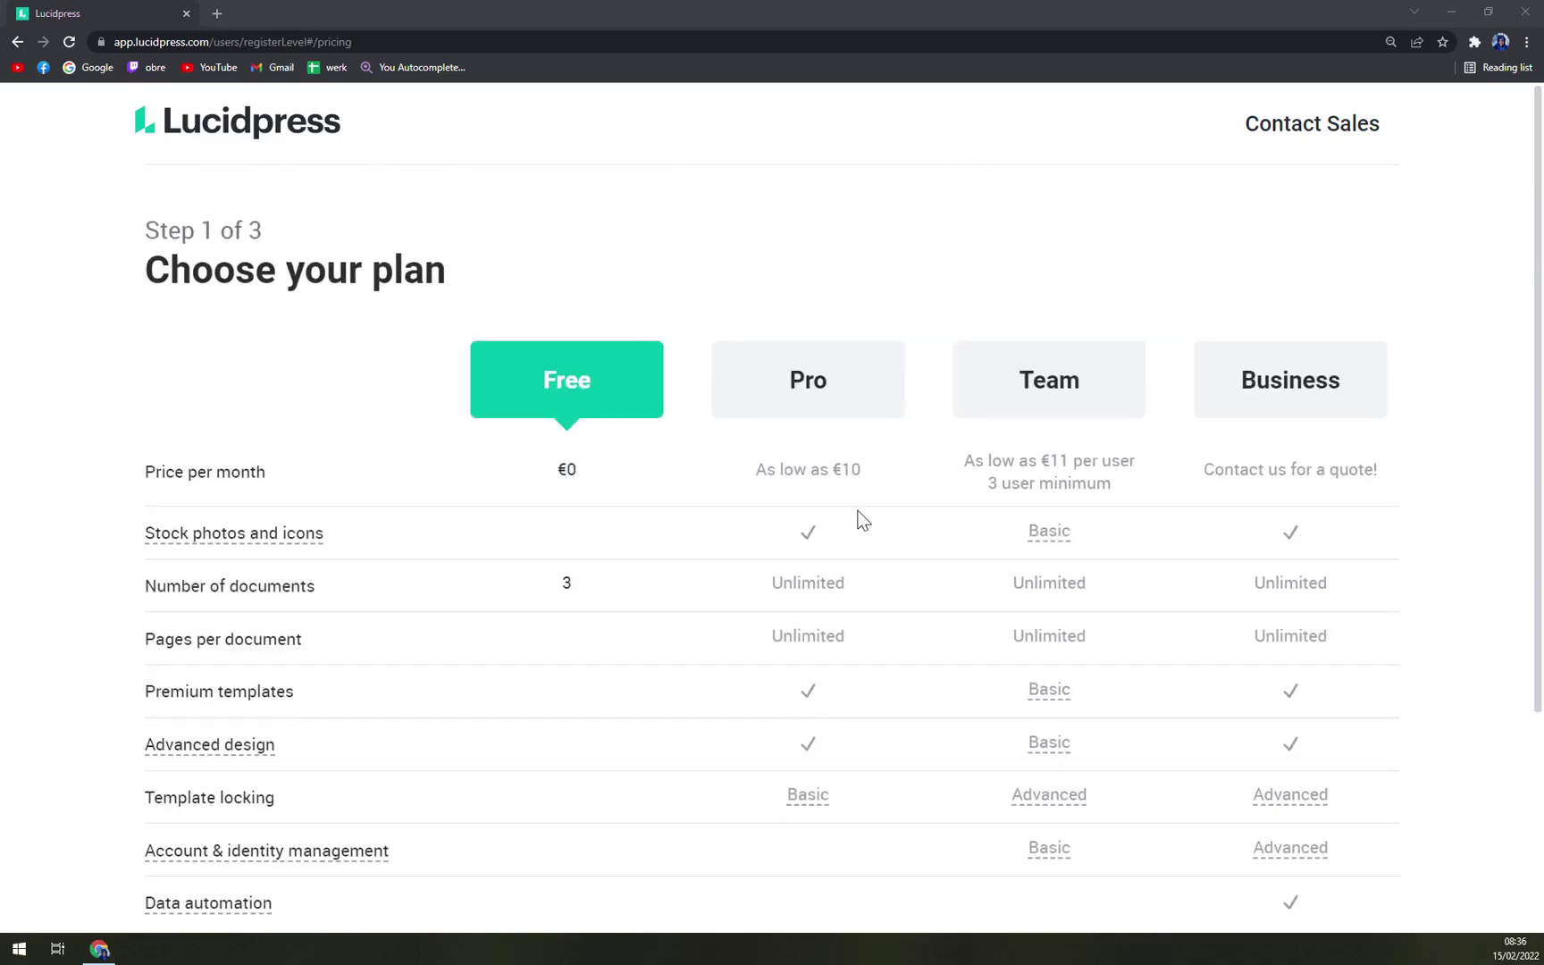
scroll(822, 496, down, 3)
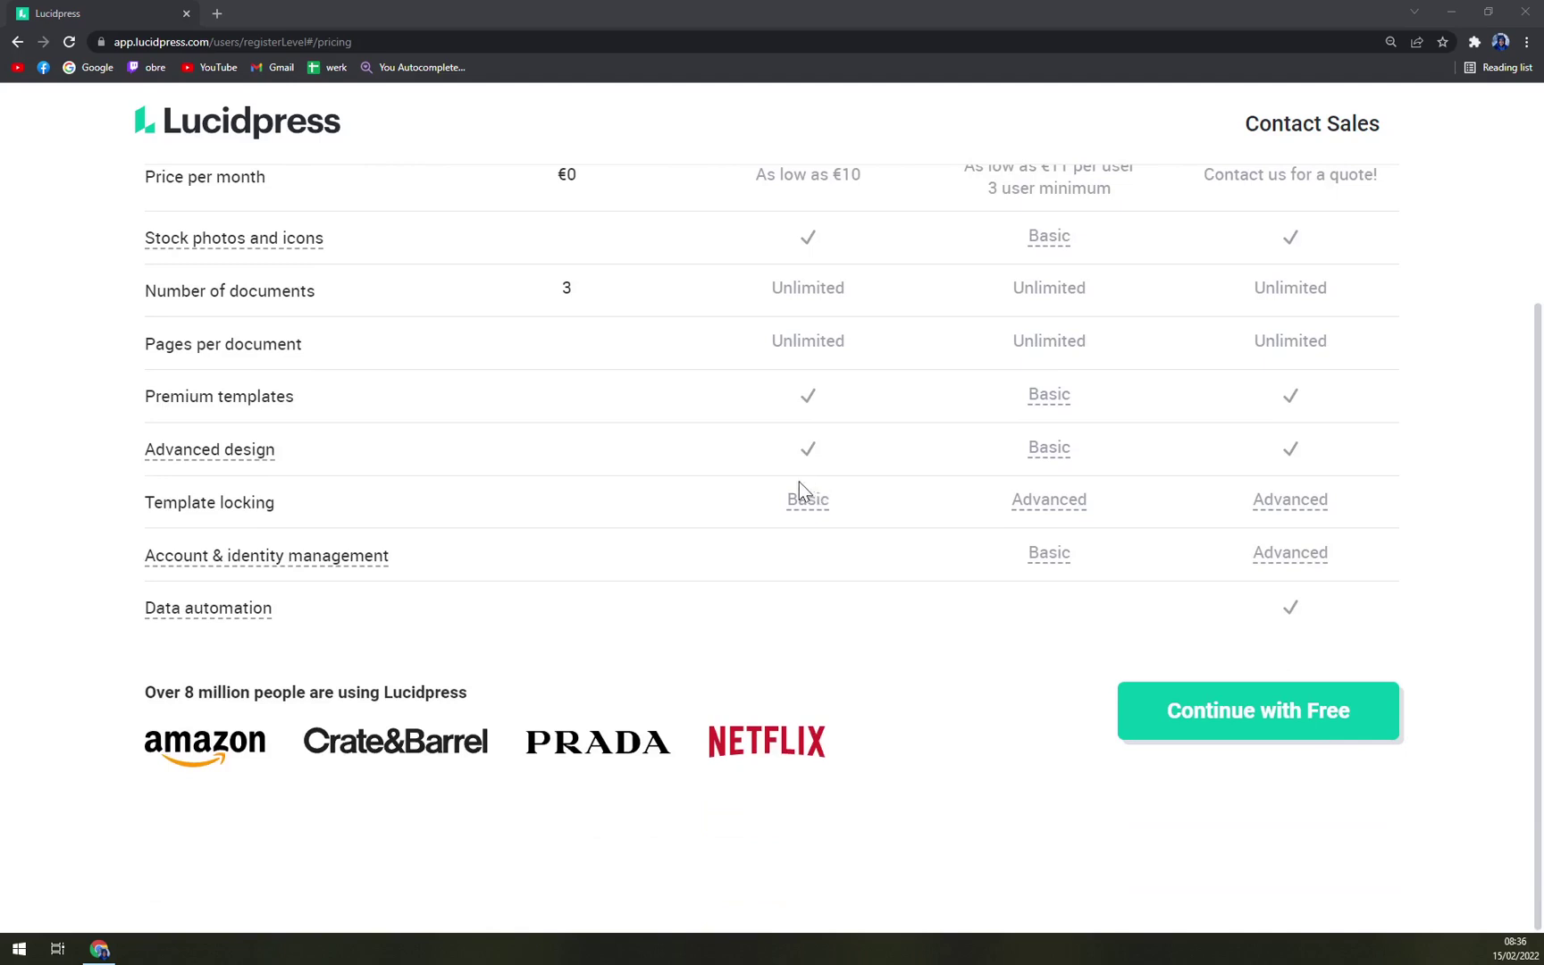
scroll(788, 487, up, 3)
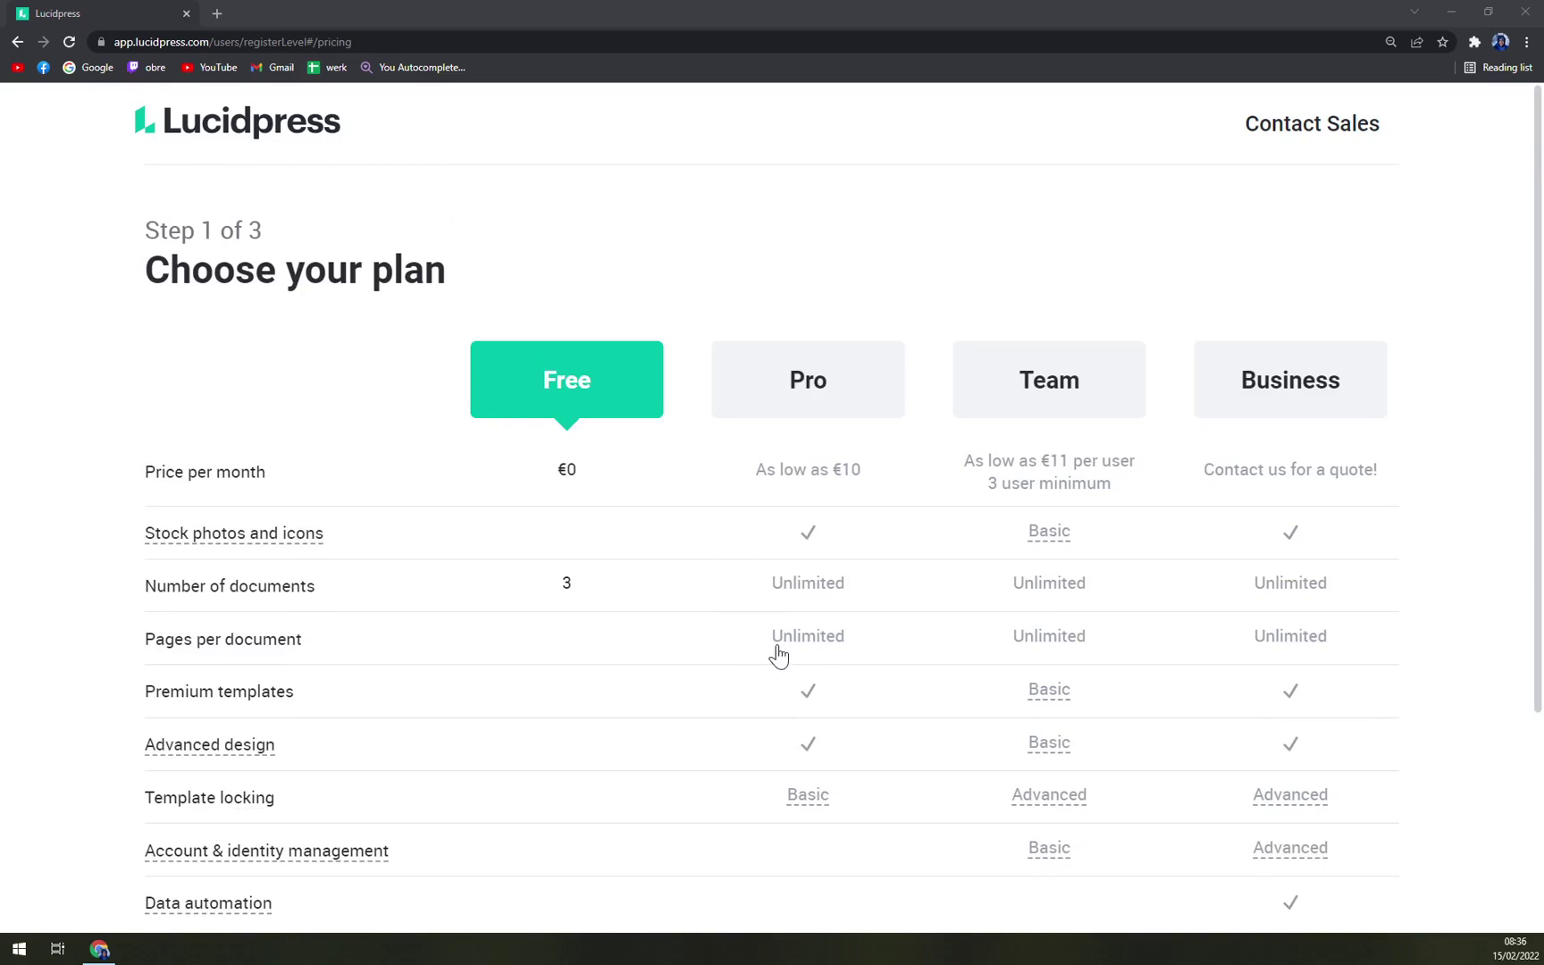
scroll(789, 648, down, 1)
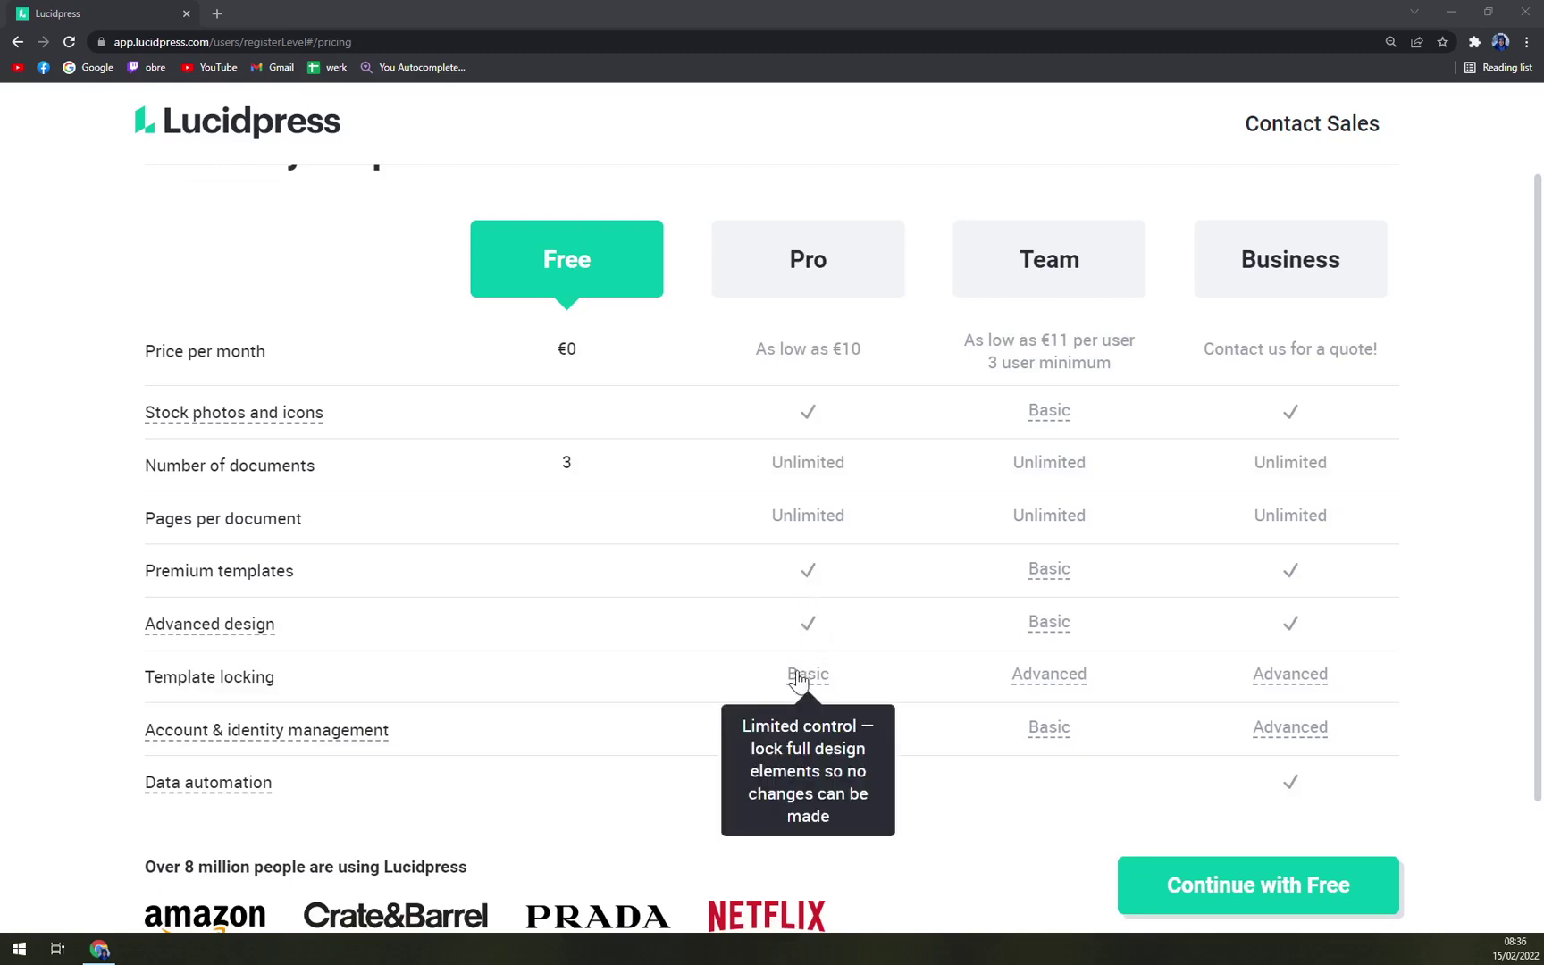
mouse_move(792, 686)
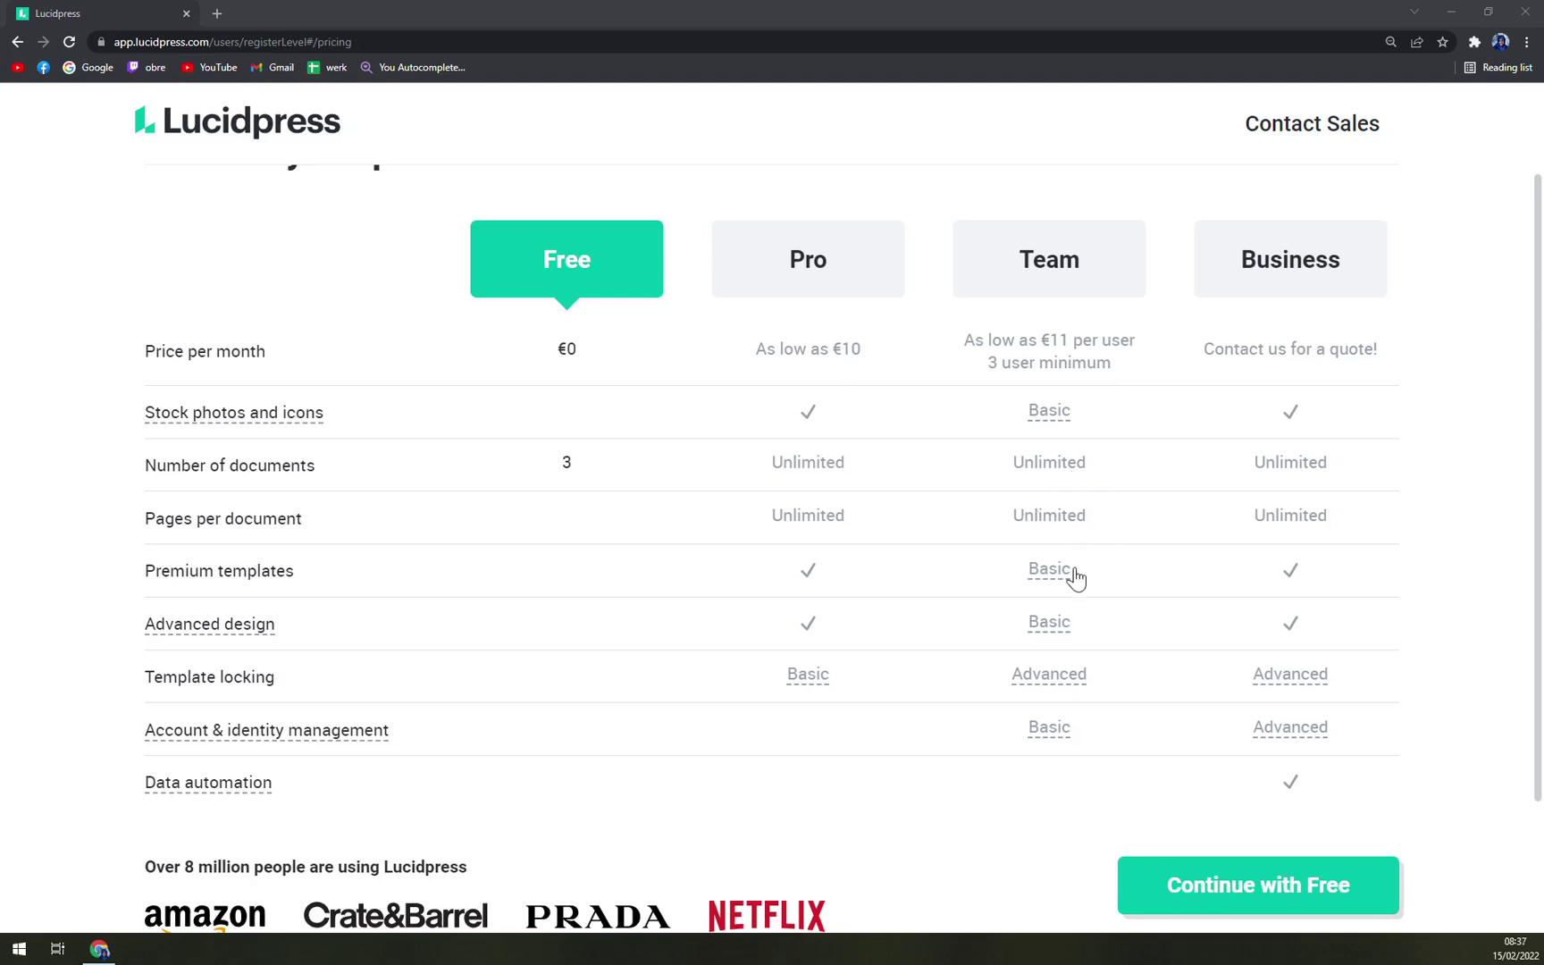
scroll(1247, 304, up, 1)
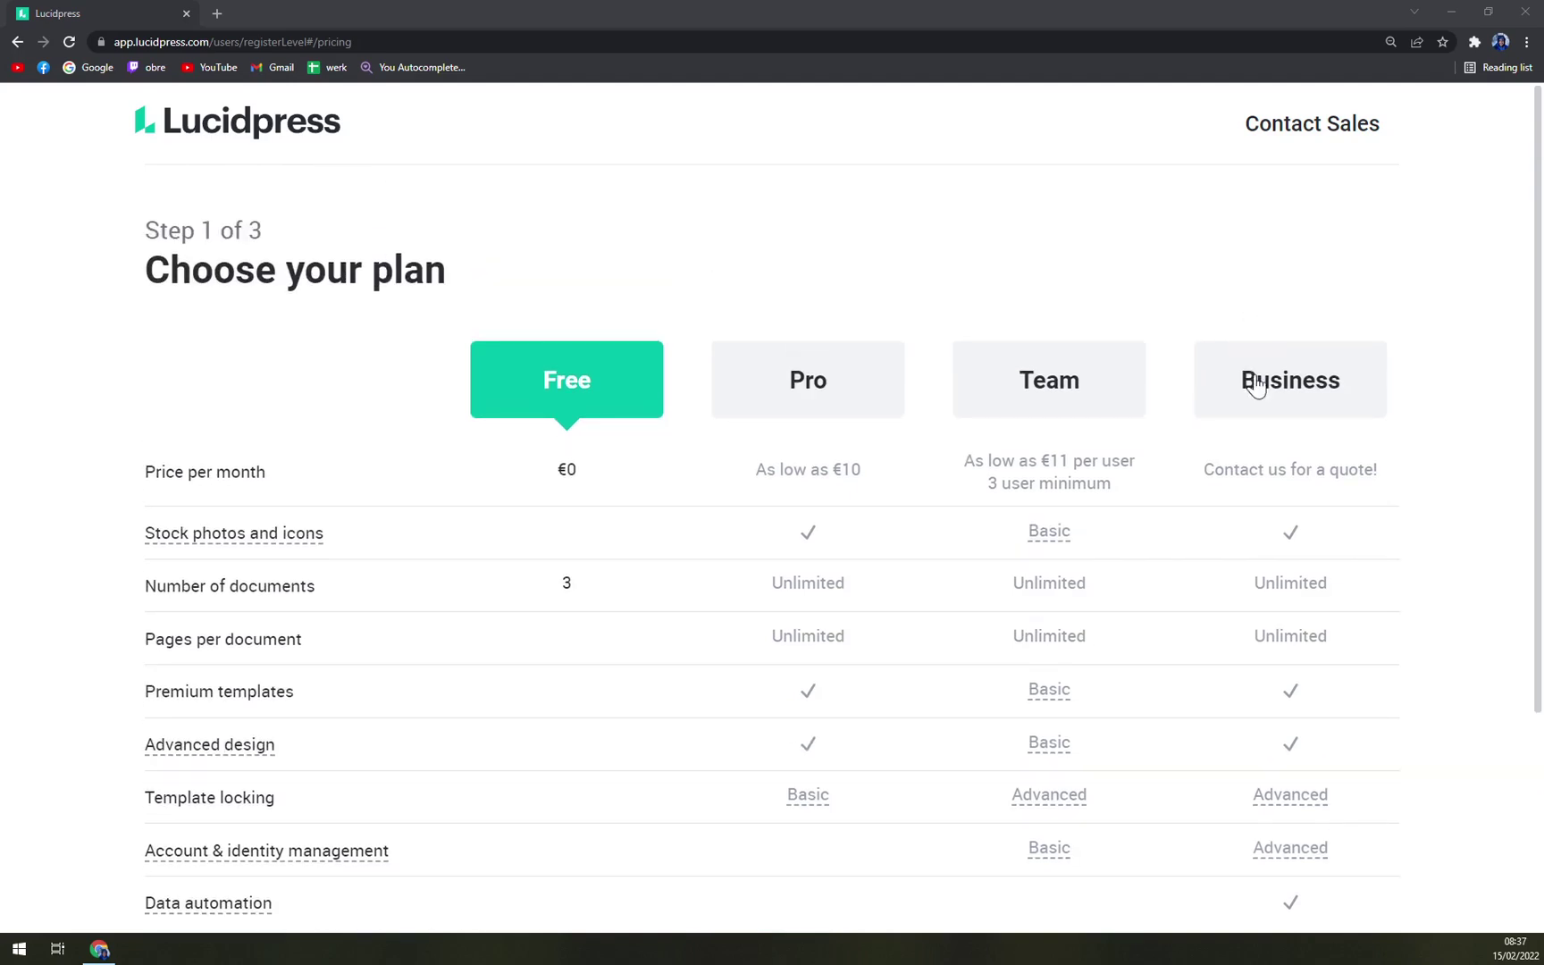
scroll(1251, 384, down, 3)
scroll(1256, 392, up, 2)
scroll(1258, 394, down, 3)
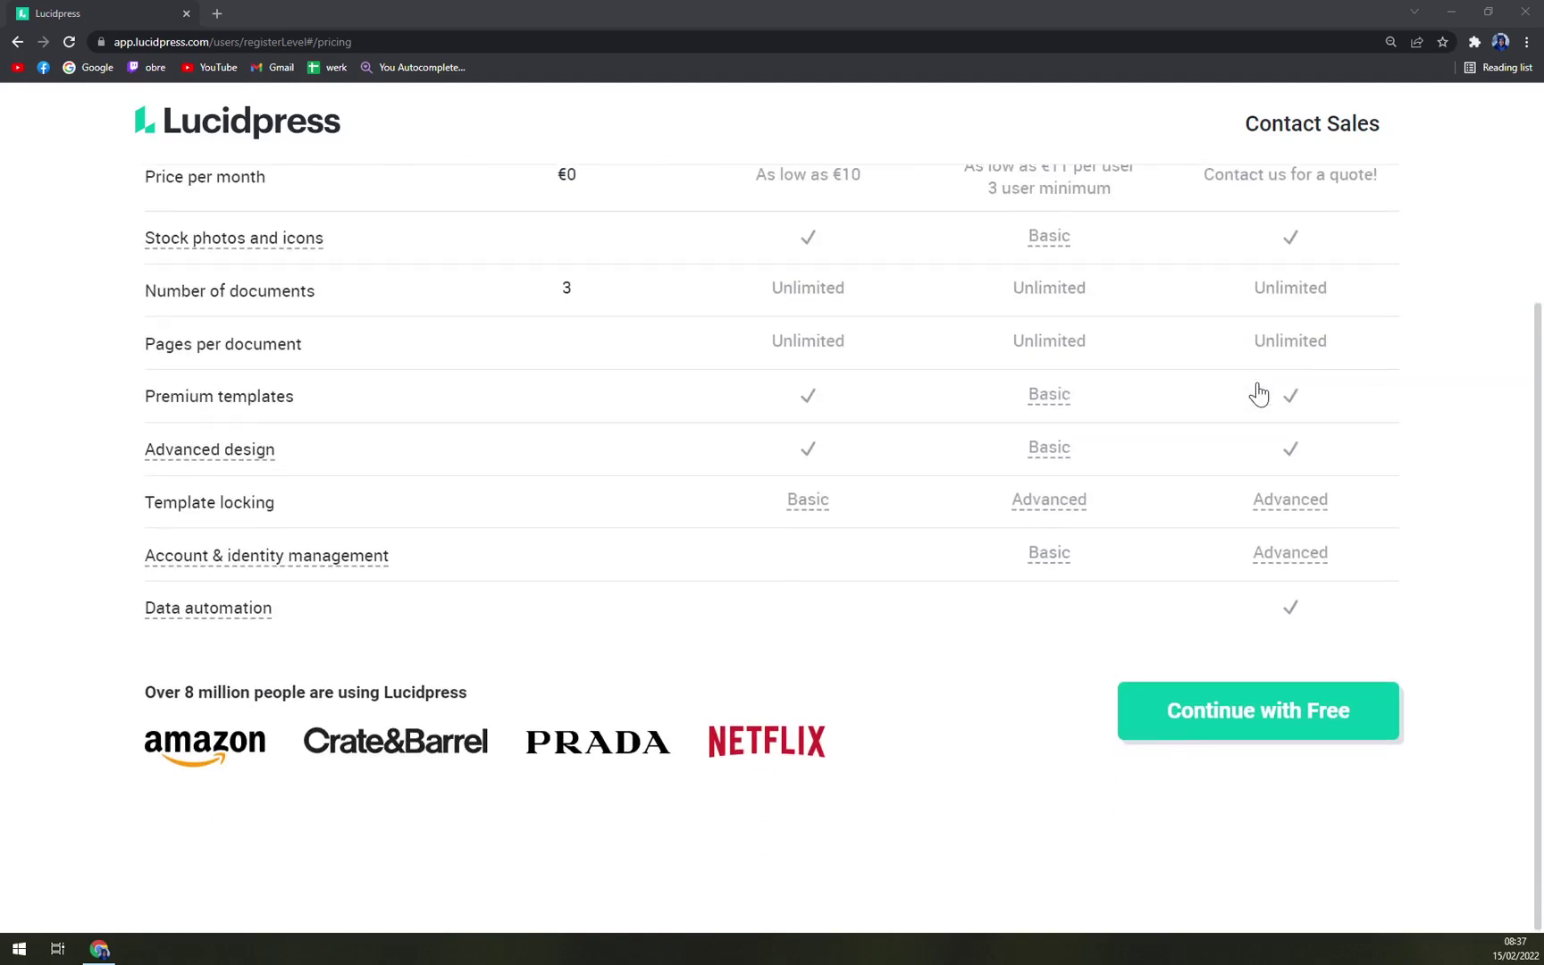
scroll(1259, 380, up, 3)
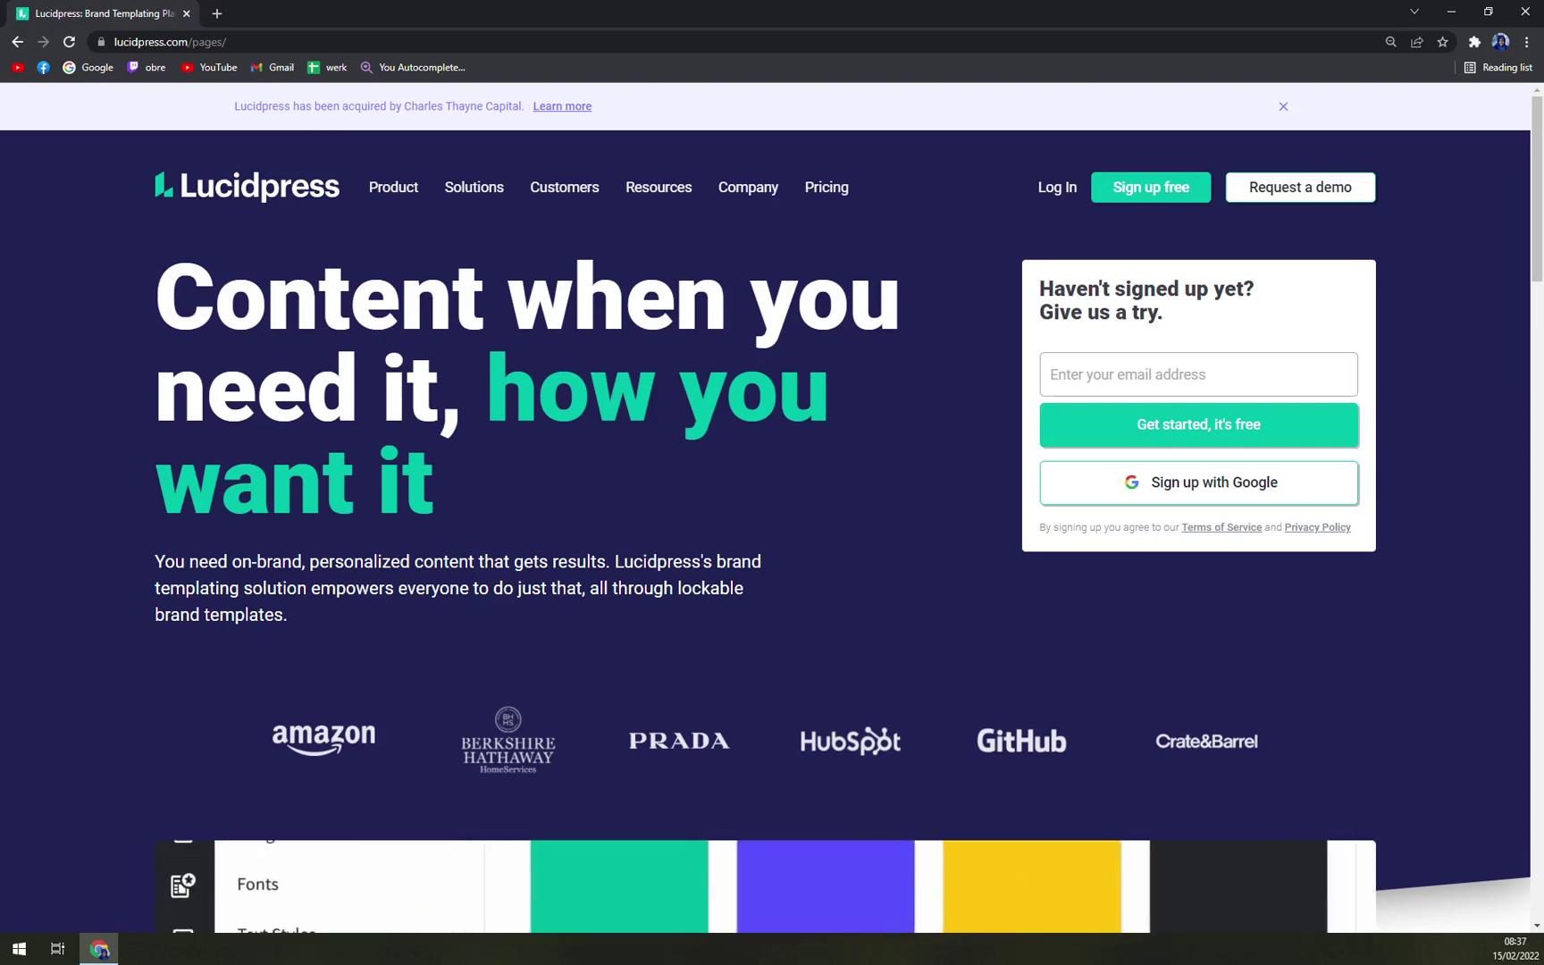
Step: Start a free sign-up with Google and choose the account to continue with
scroll(861, 303, down, 4)
scroll(861, 304, up, 4)
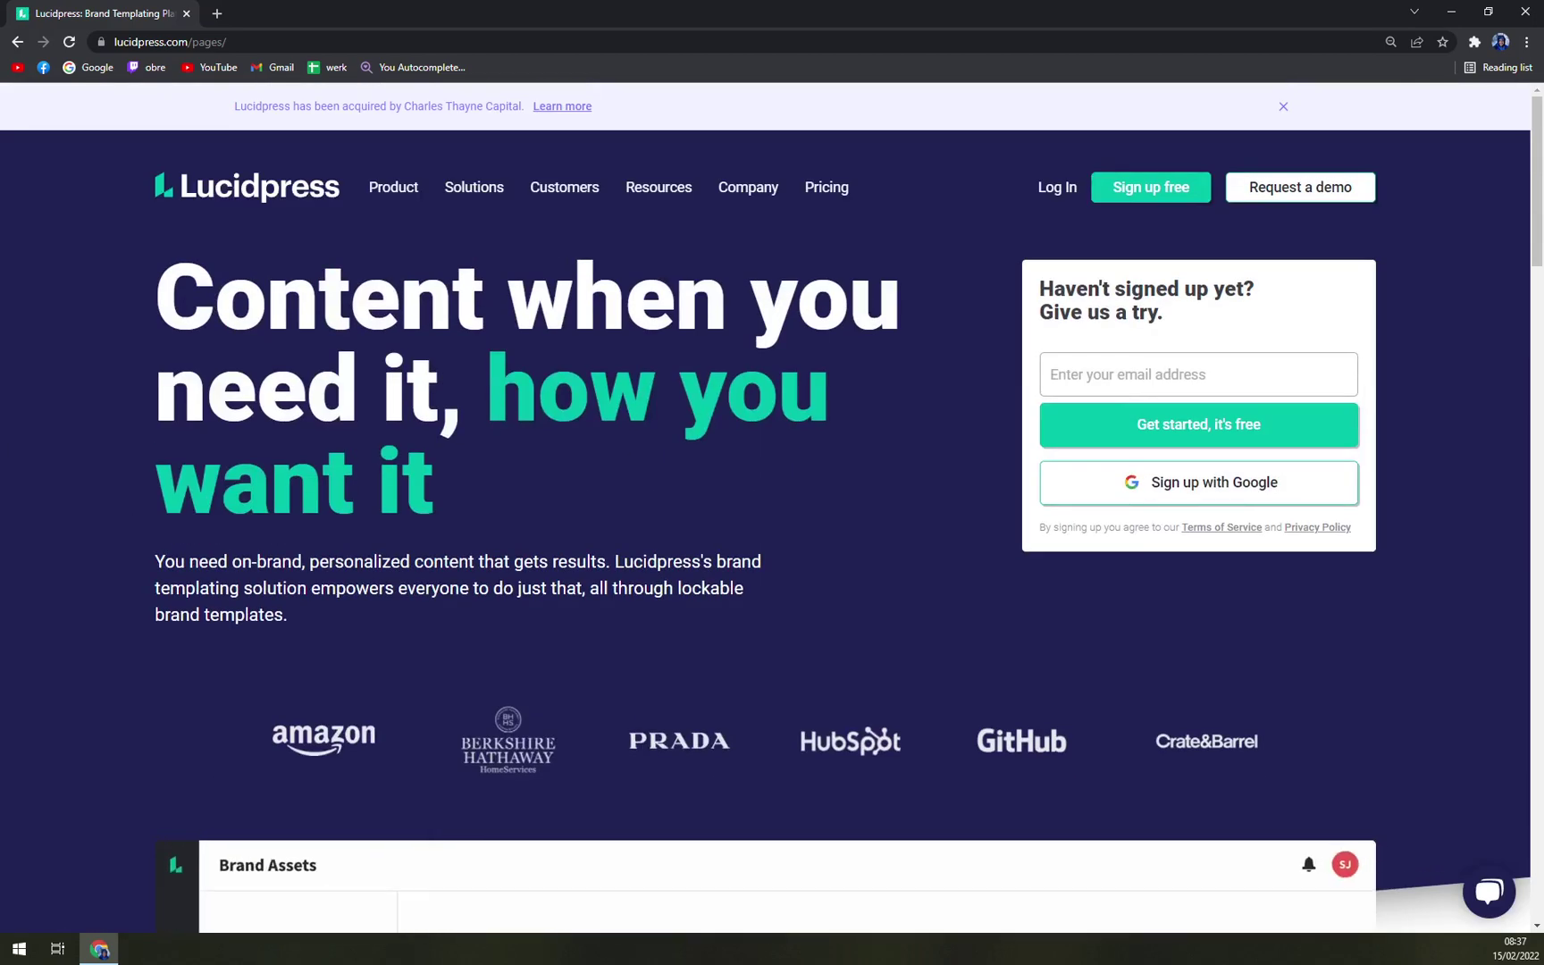
click(1203, 427)
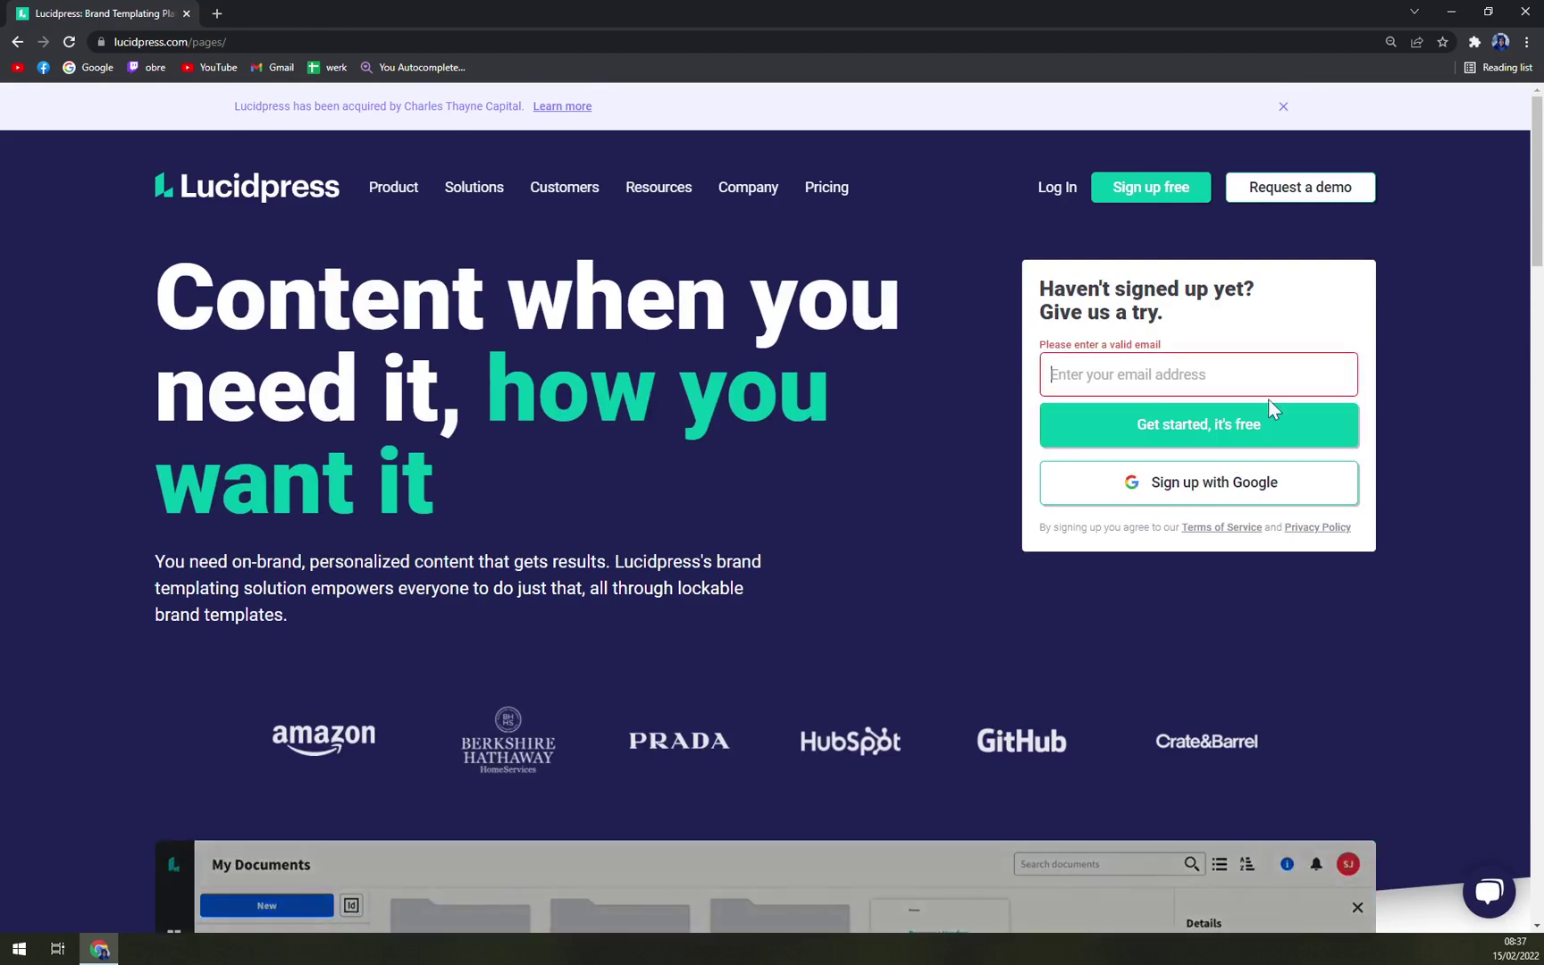
click(1226, 492)
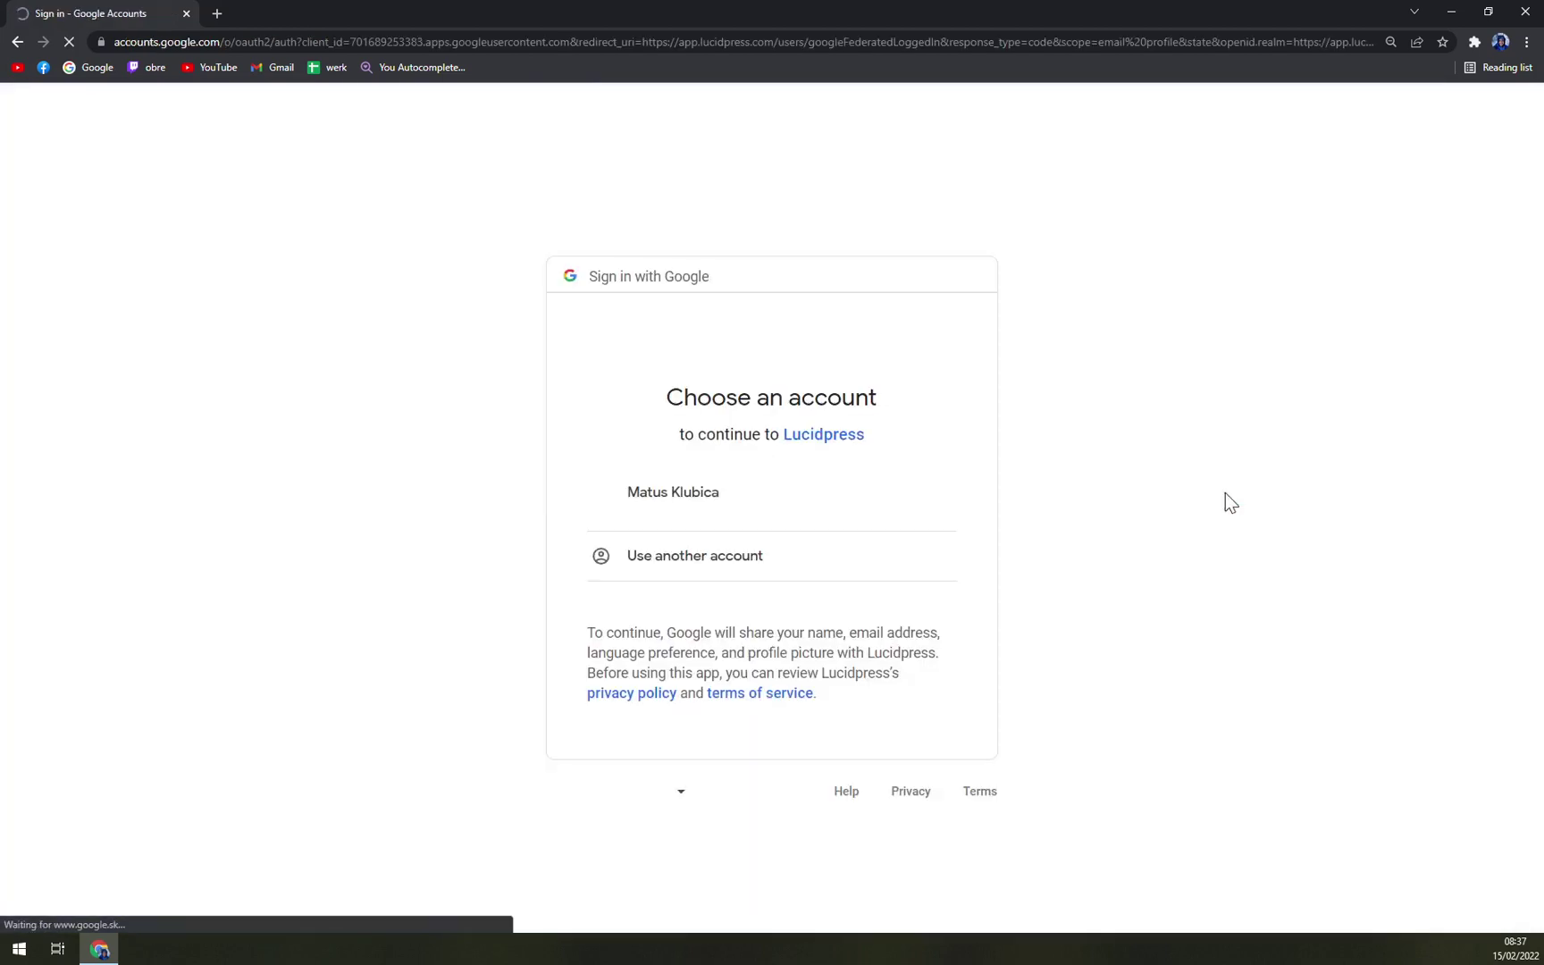
click(744, 502)
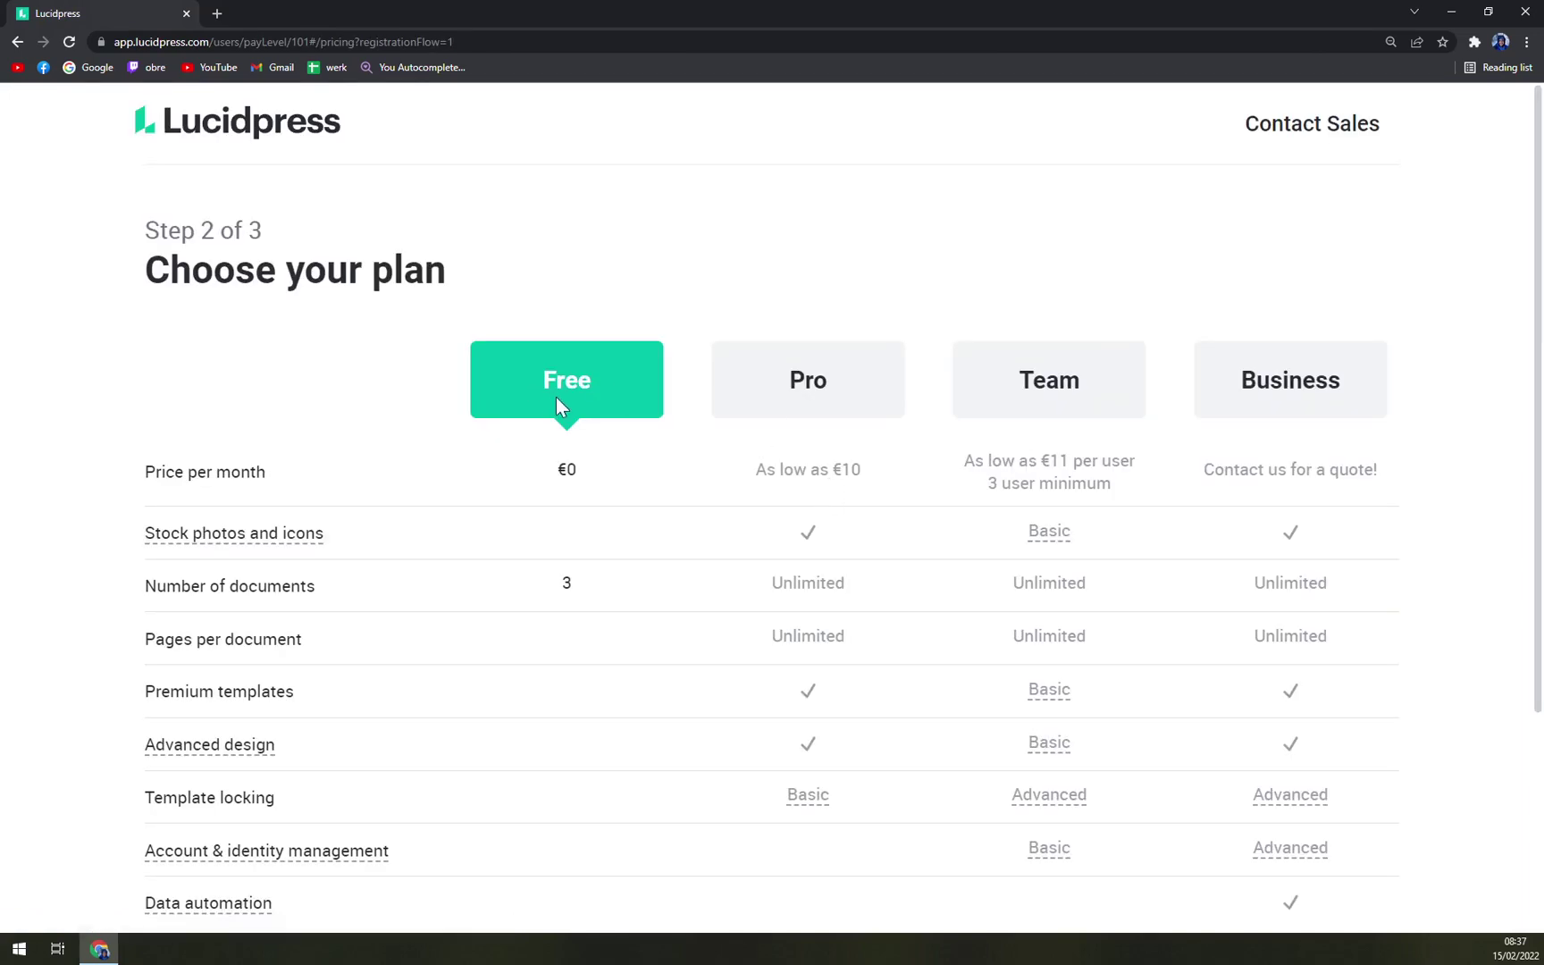
Step: Scroll down the Choose your plan page and continue with the Free plan
scroll(561, 402, down, 3)
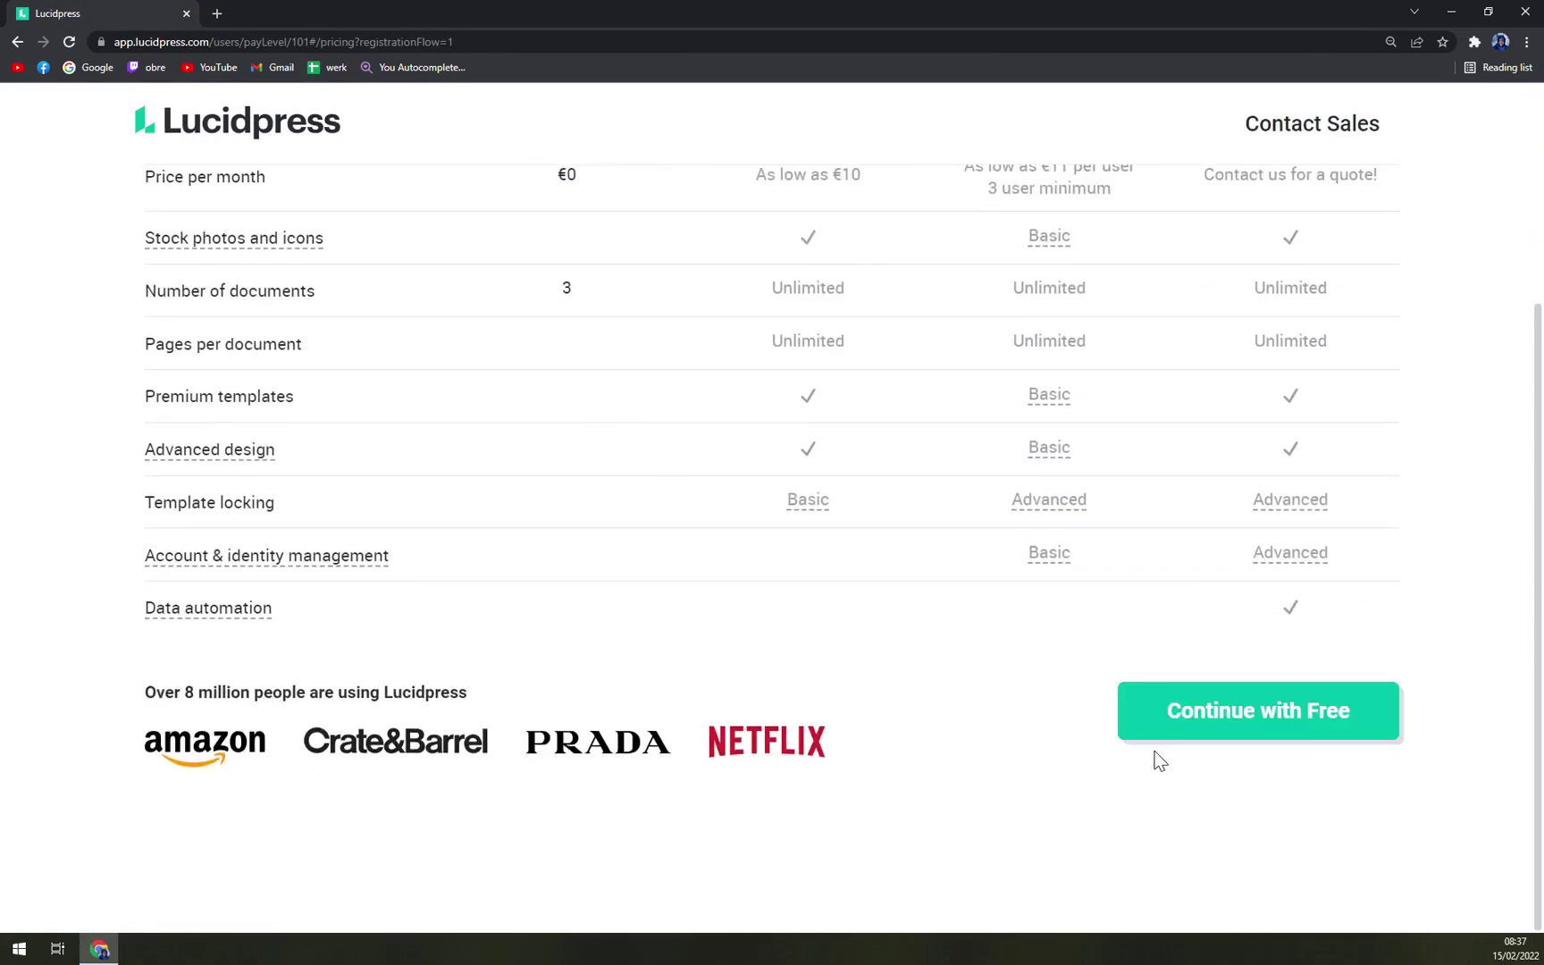
click(1162, 728)
scroll(503, 638, down, 3)
scroll(390, 531, up, 3)
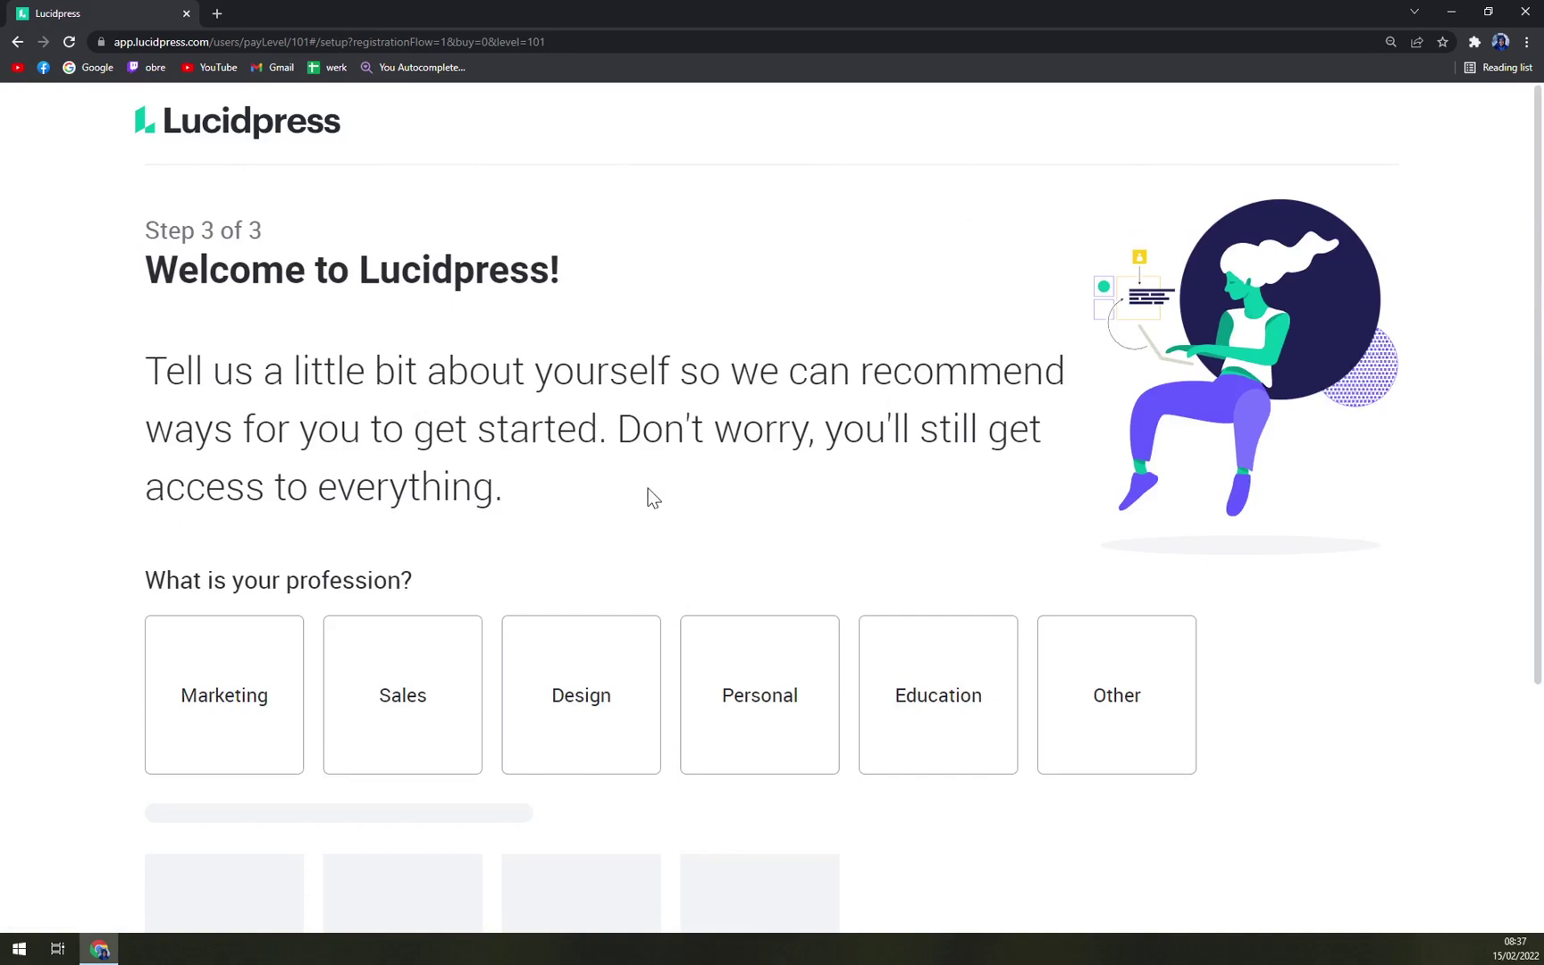
Step: Set the profession to Education instead of Marketing, and the role to Administrator
scroll(638, 478, down, 4)
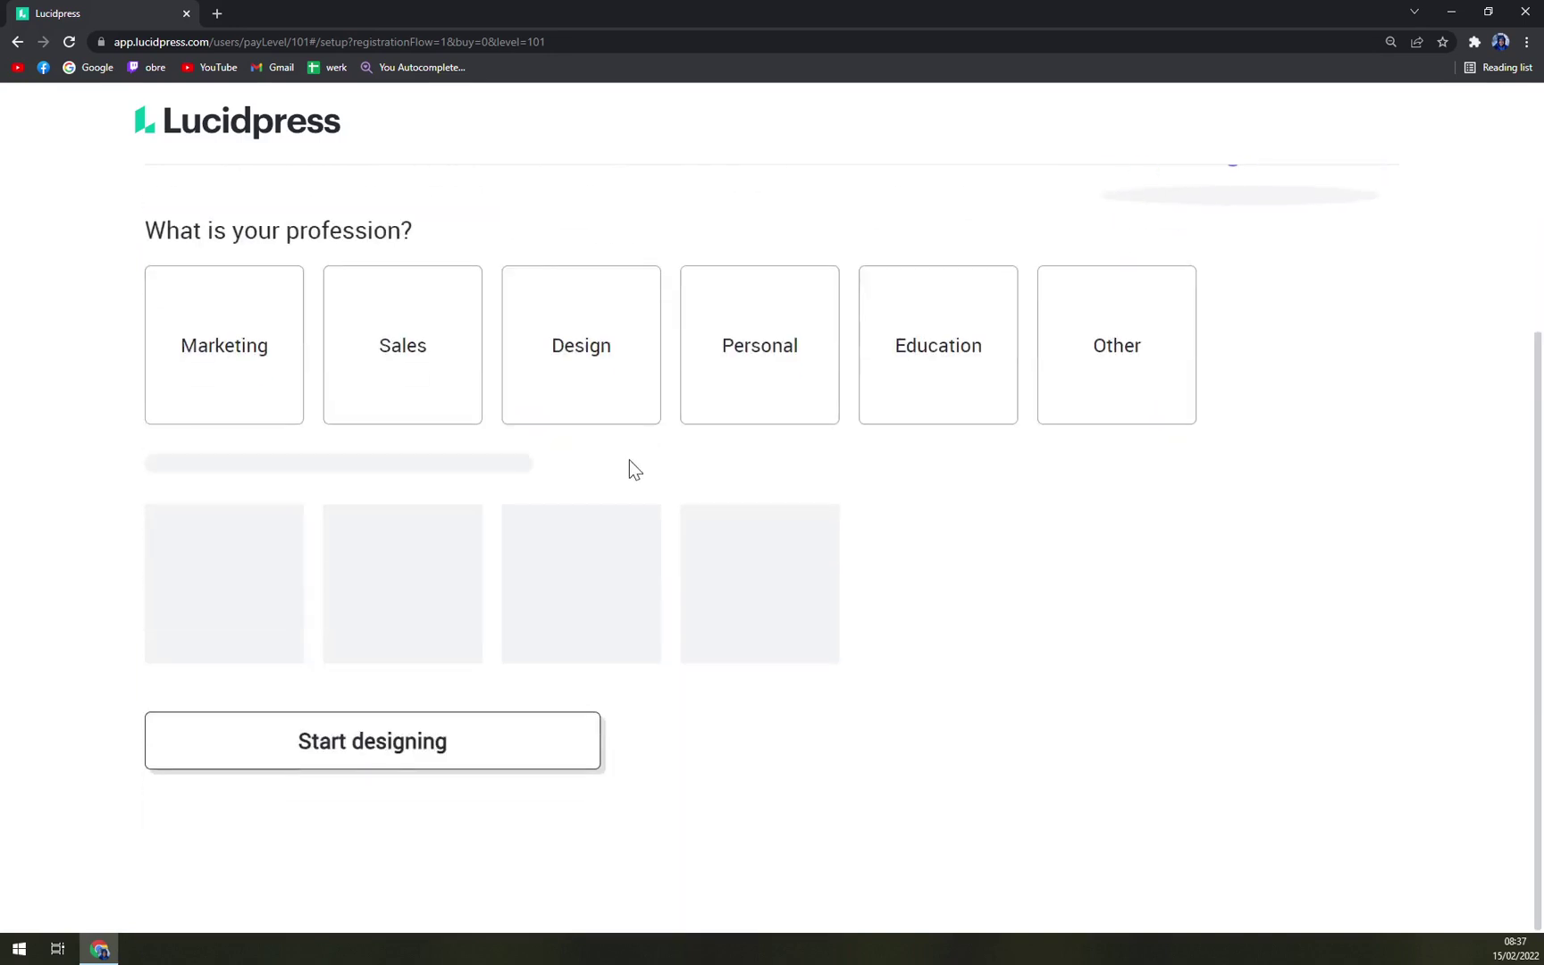
click(246, 396)
click(914, 369)
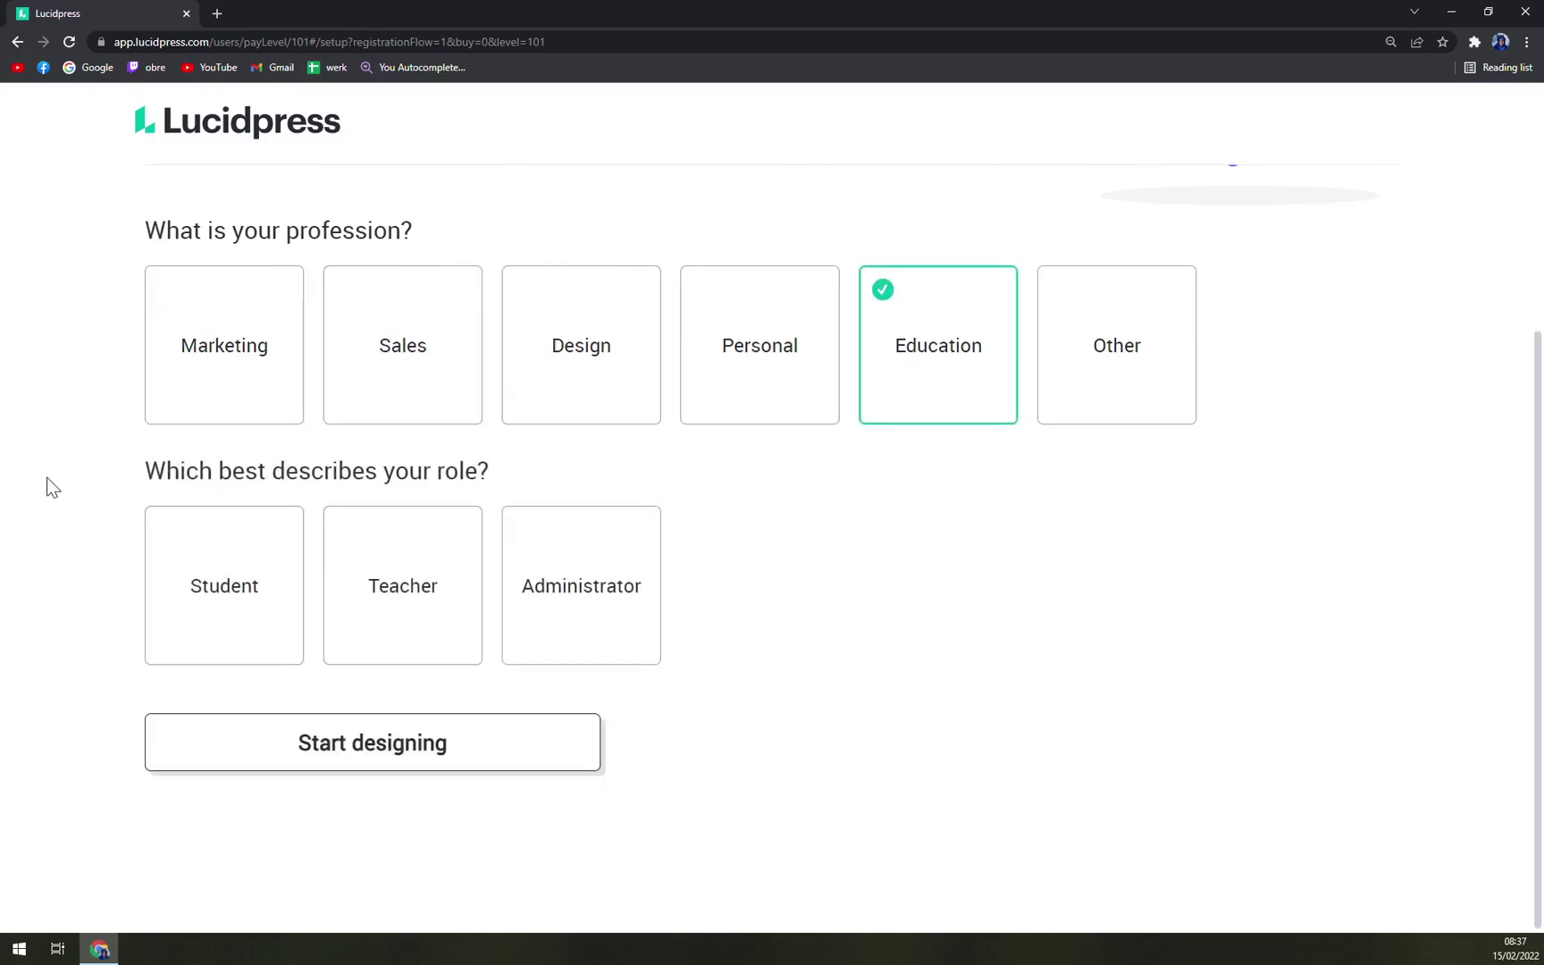
click(562, 592)
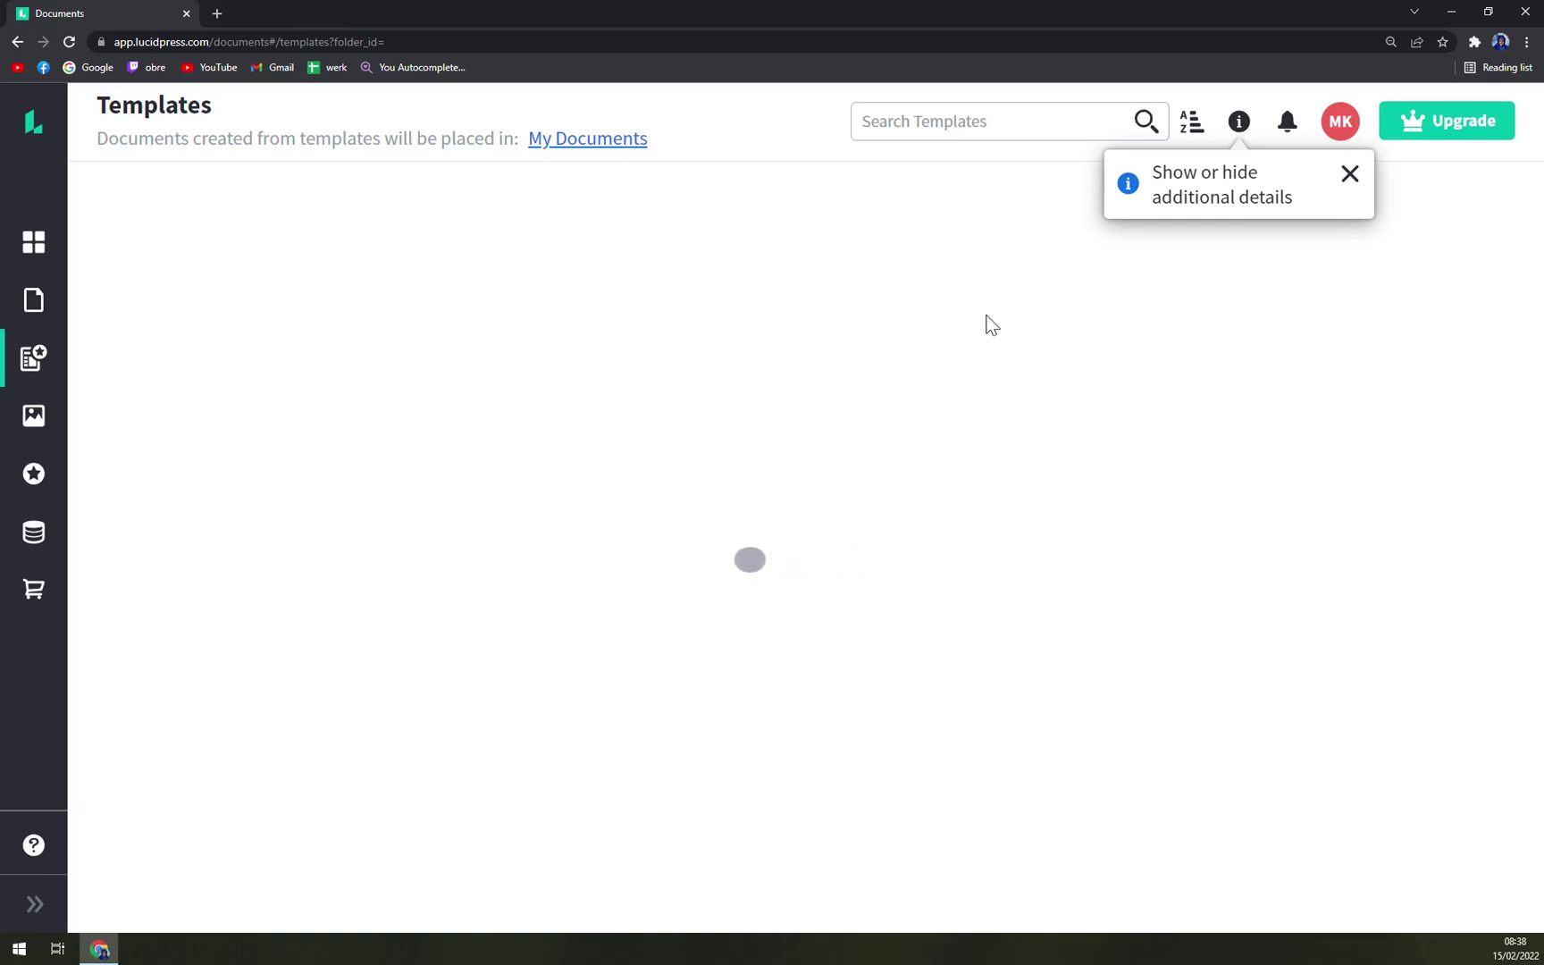
Step: Dismiss the details tip, check notifications and the account menu, then close the menu
click(1348, 177)
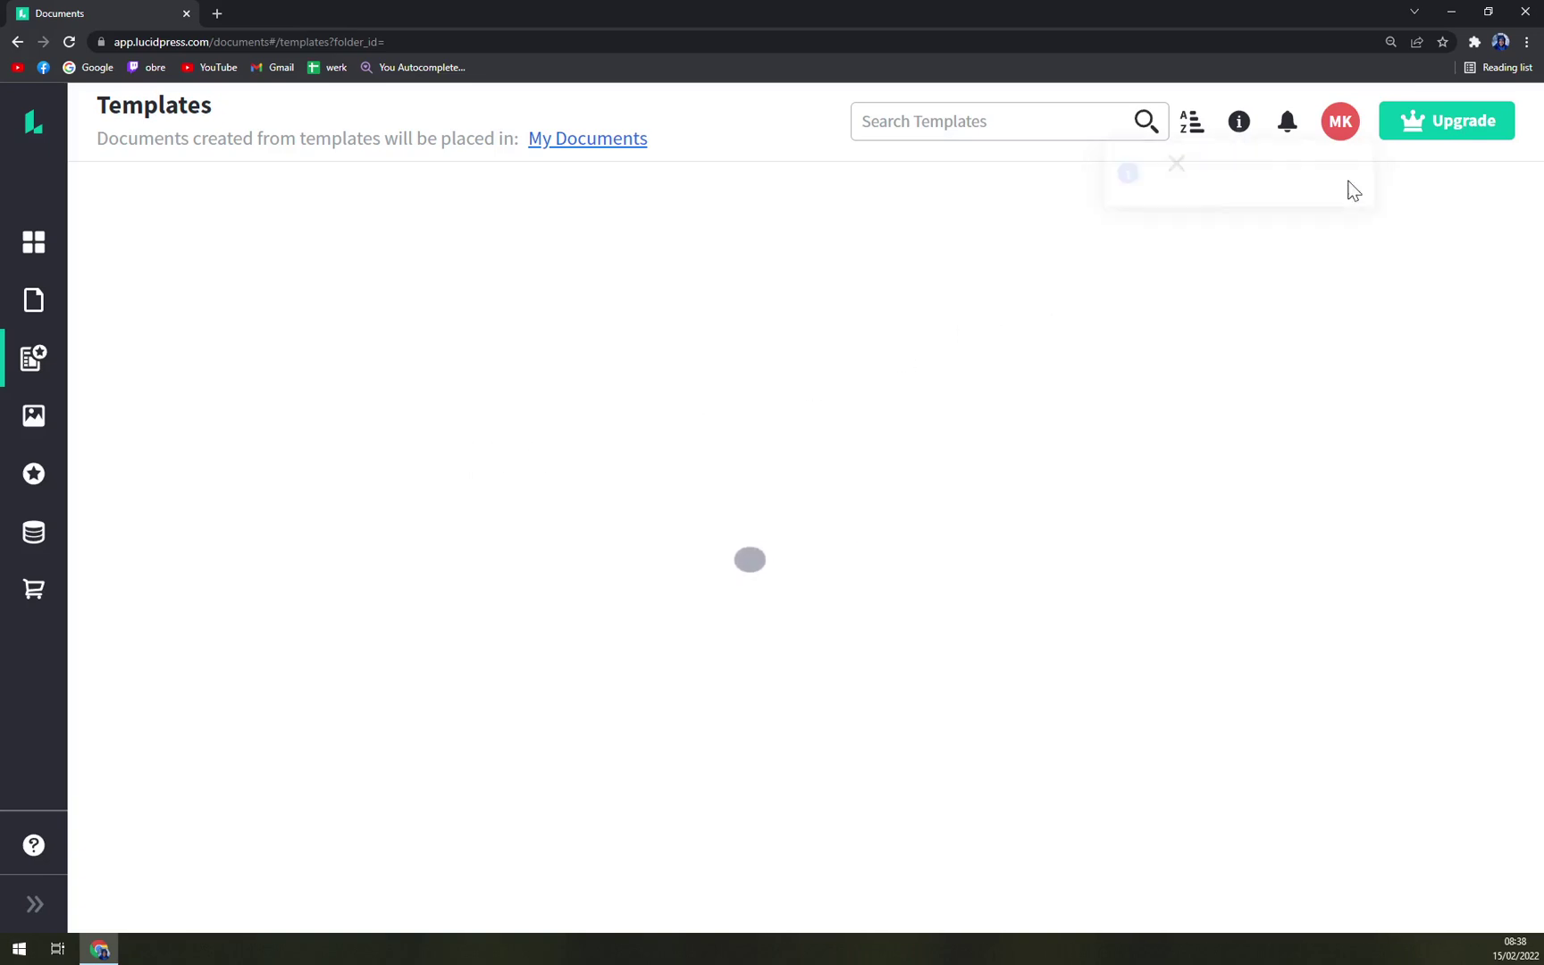
click(1288, 127)
click(1334, 131)
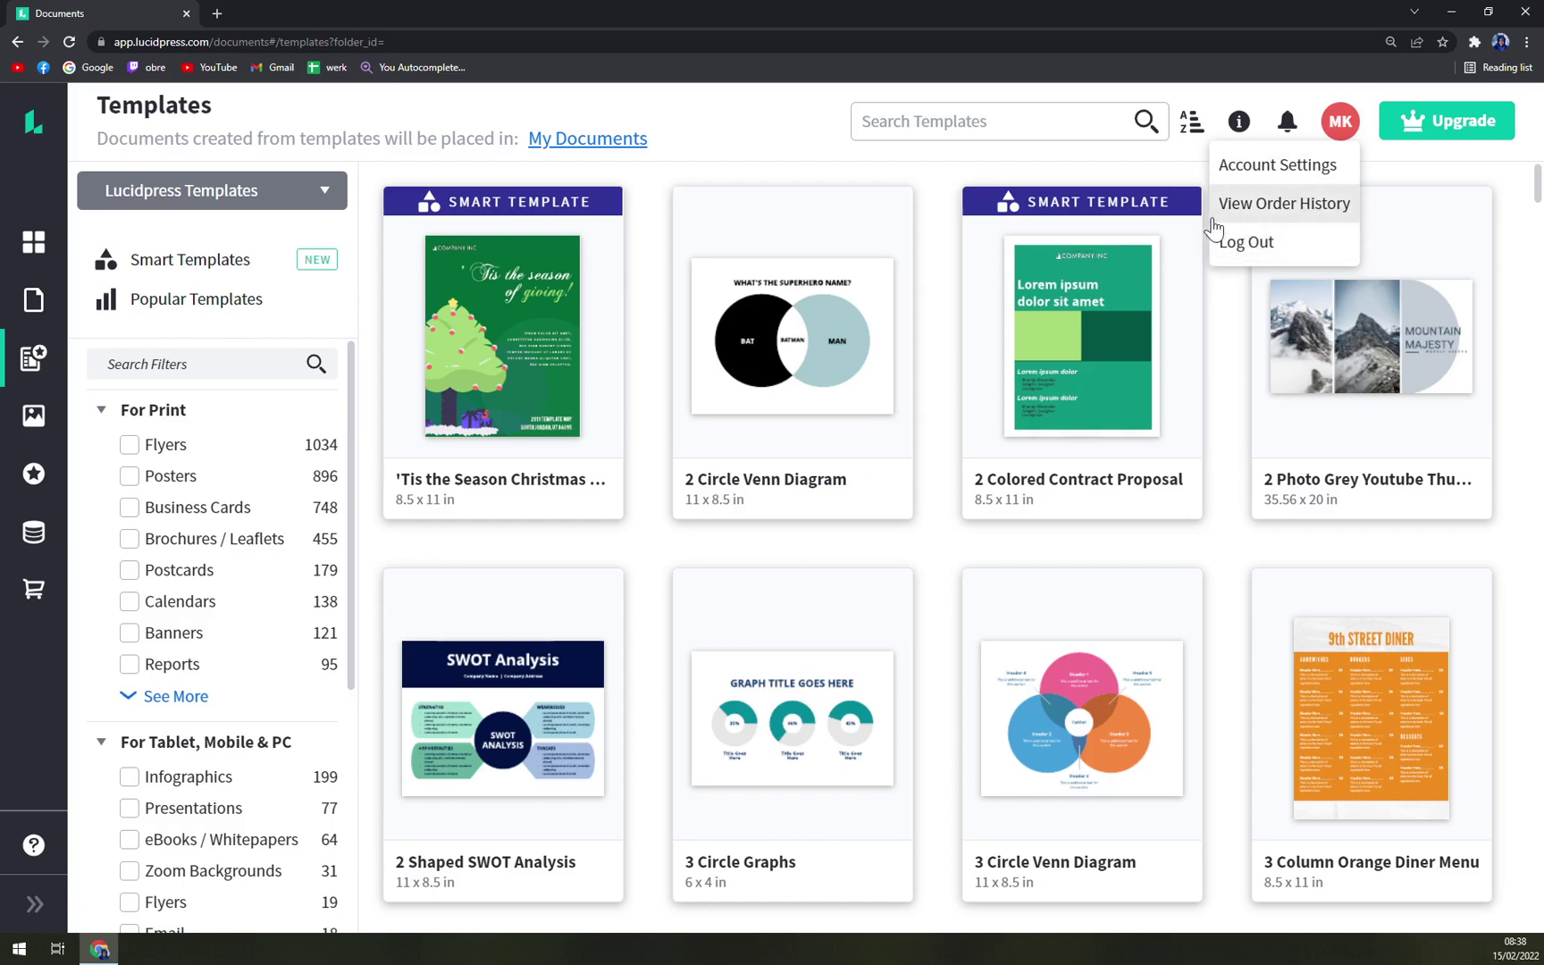
click(719, 128)
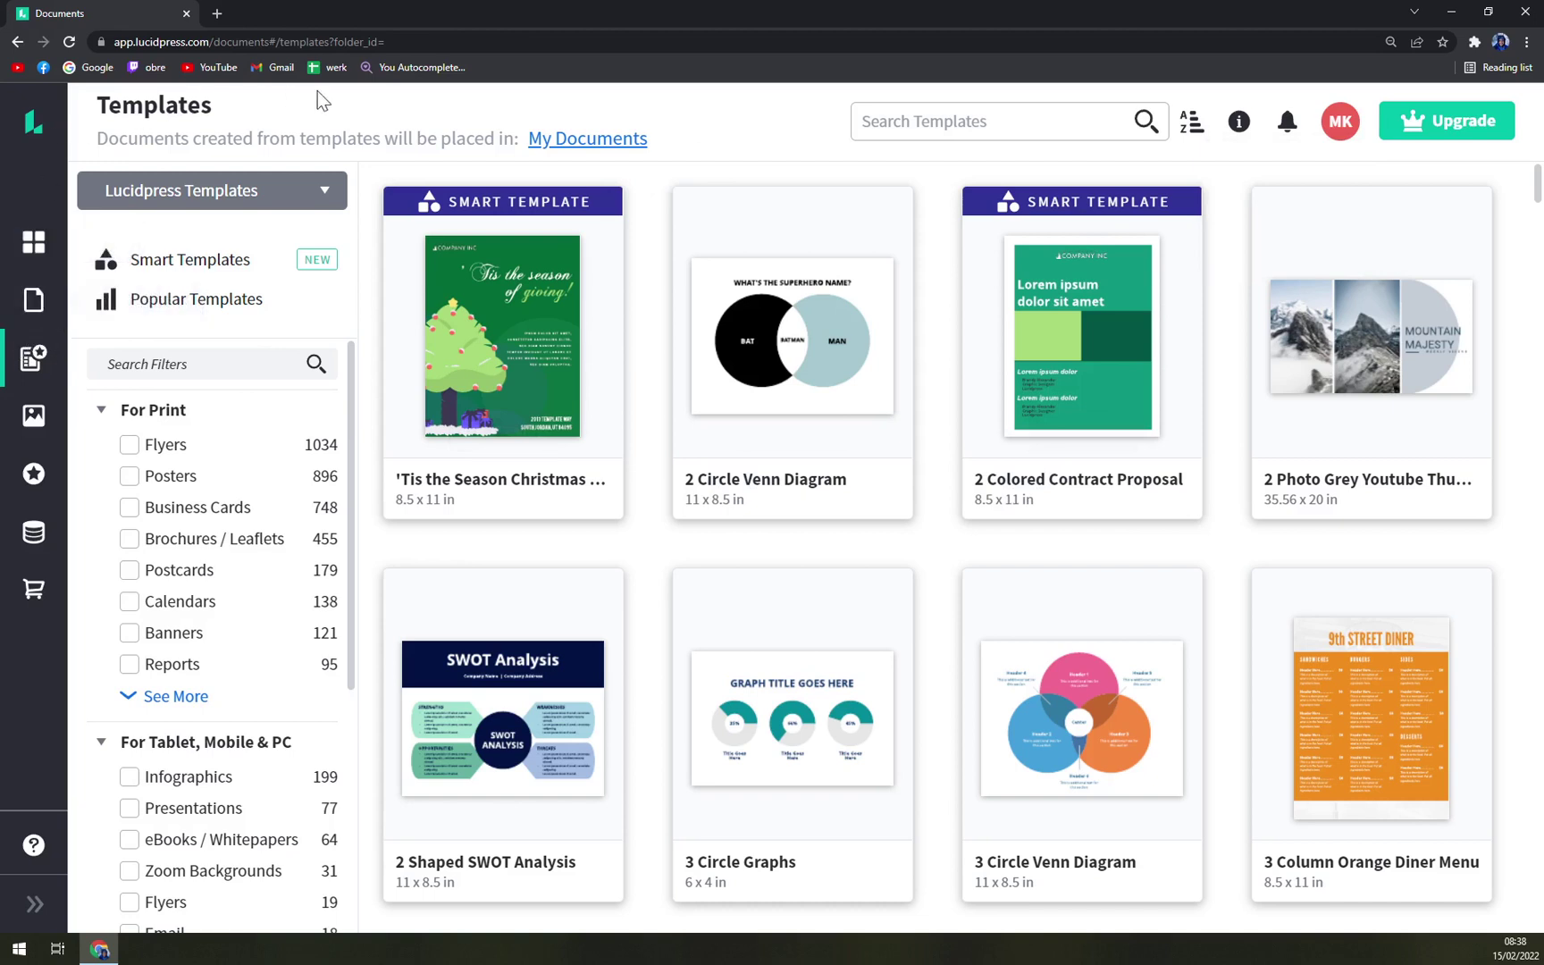
Step: Visit Home, My Documents, Templates, Images, Brand Assets and Data Automation, closing its upsell
click(46, 123)
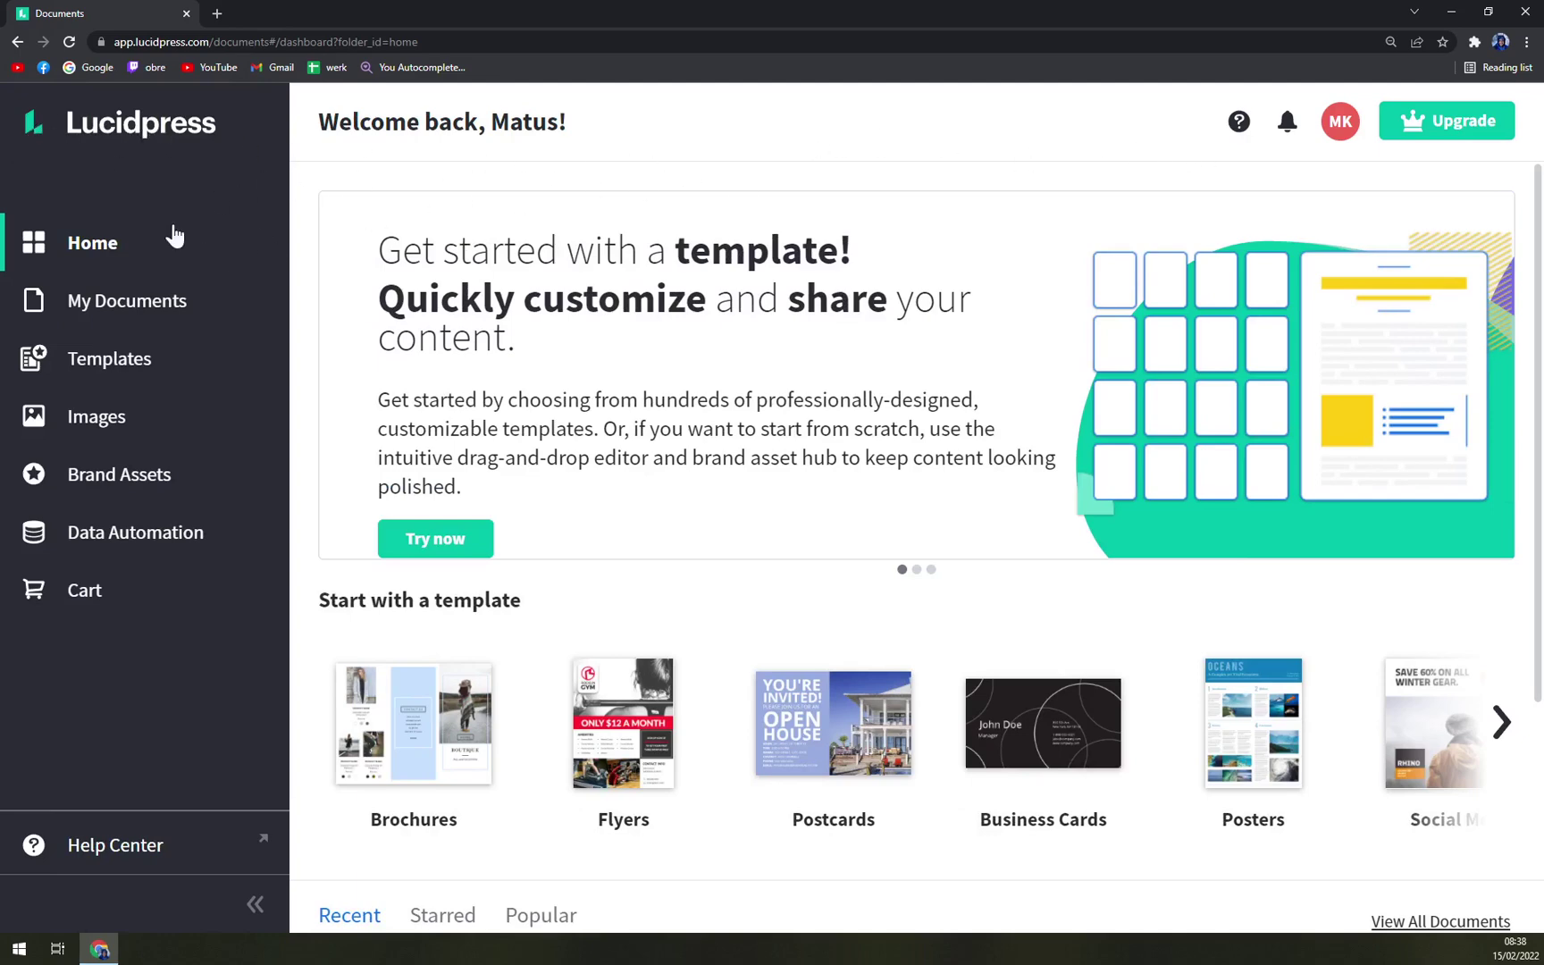
click(156, 302)
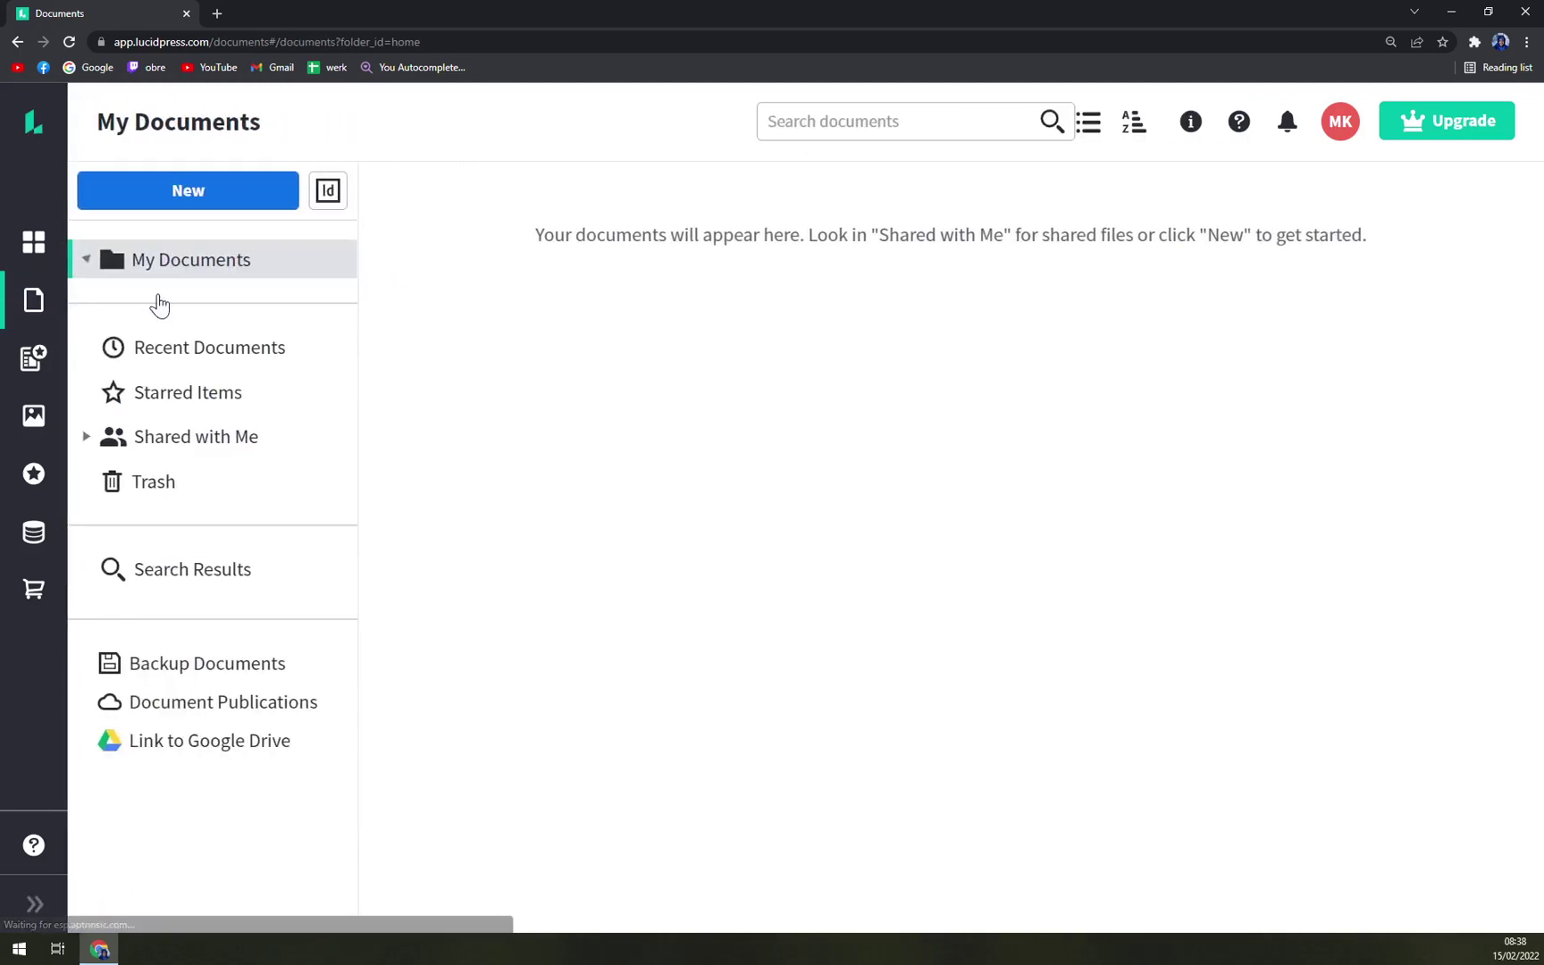
click(34, 360)
click(31, 411)
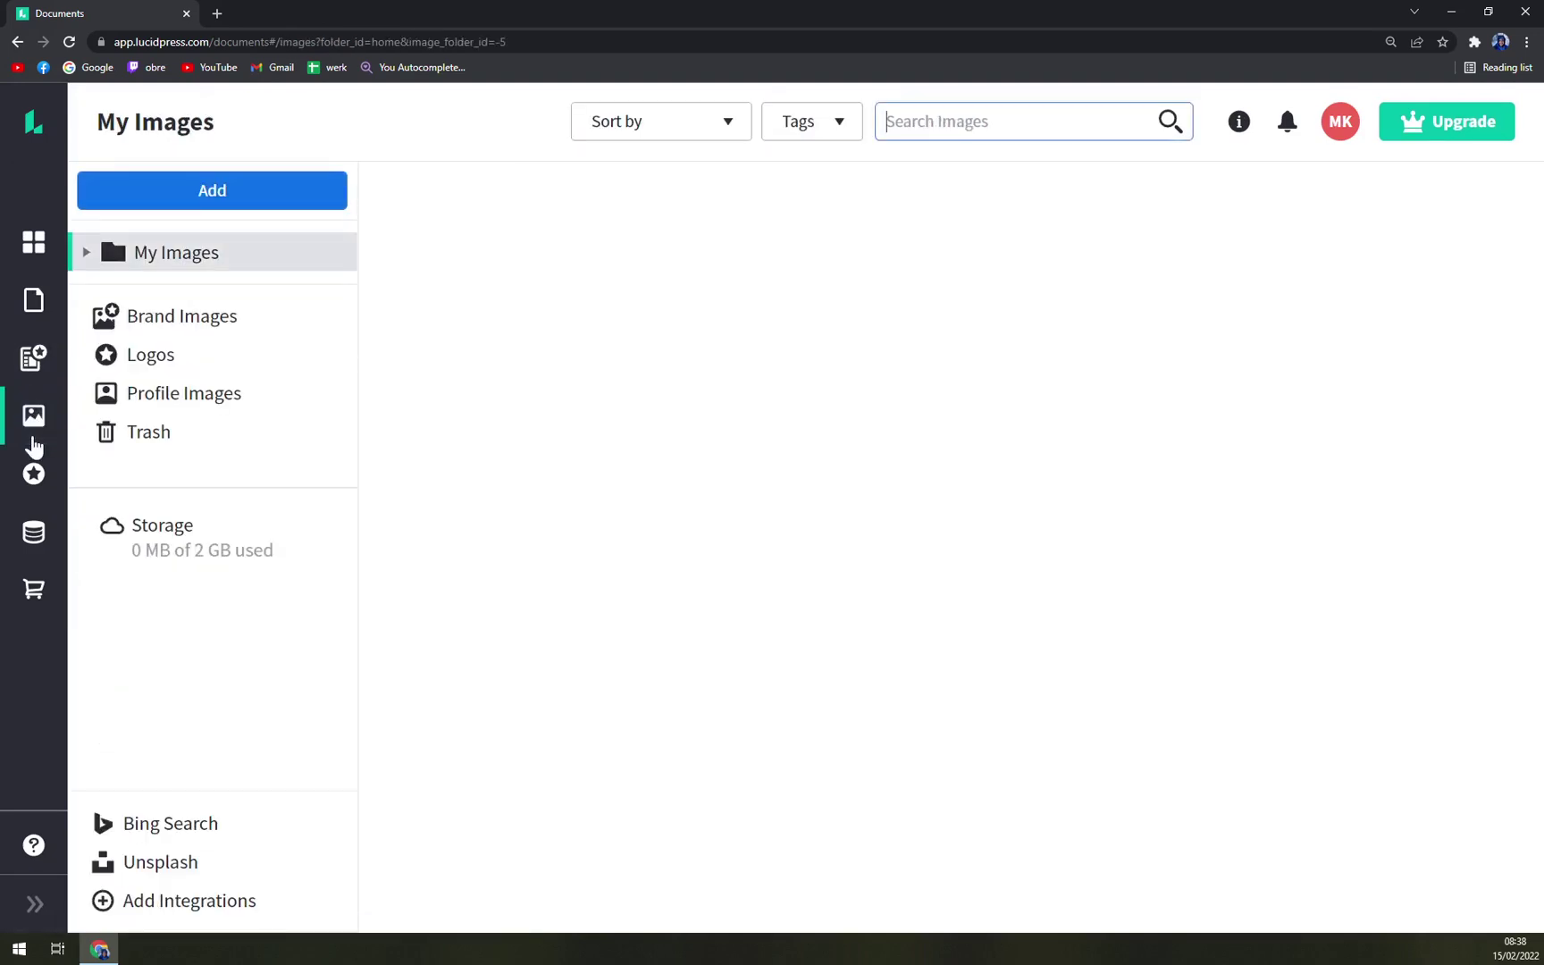
click(57, 479)
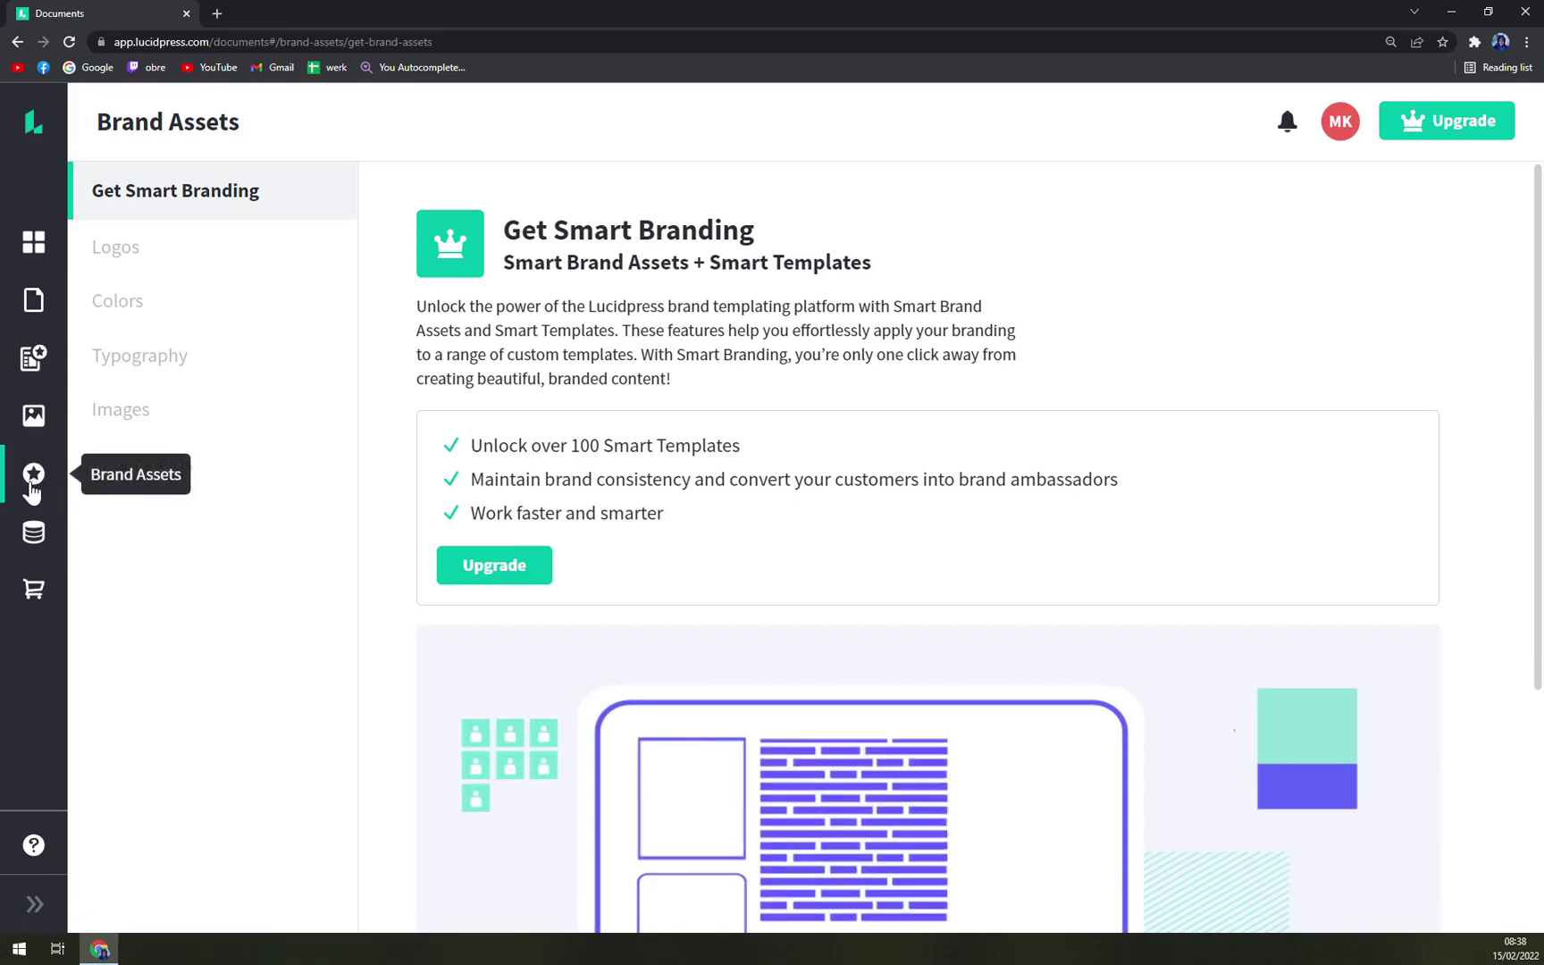
click(40, 536)
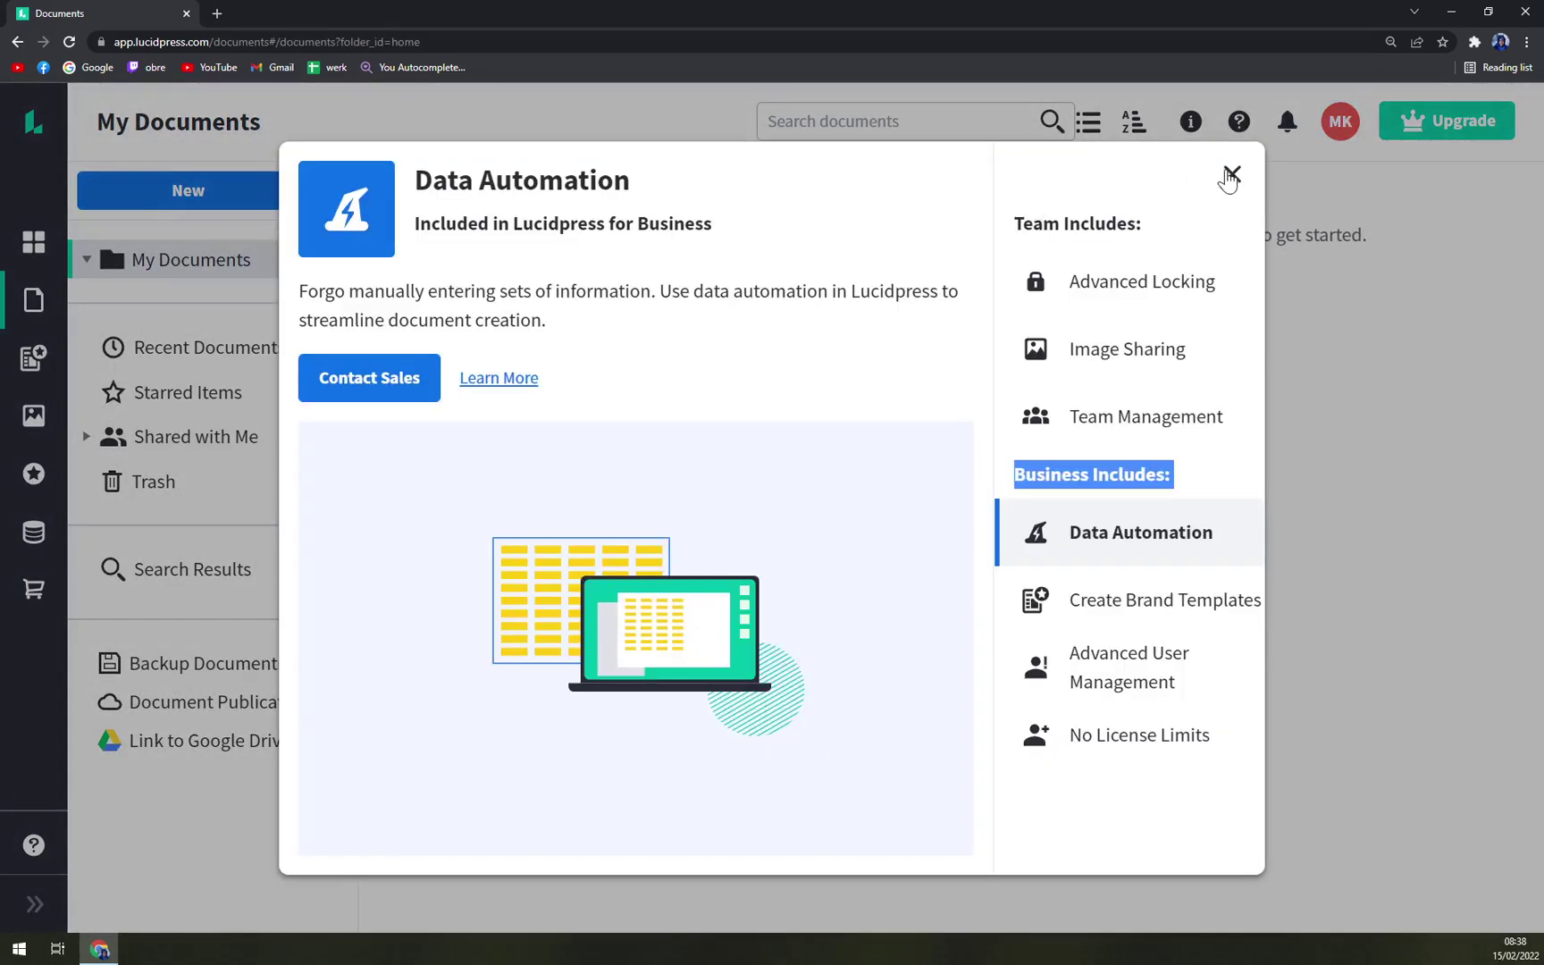
click(1232, 175)
click(43, 536)
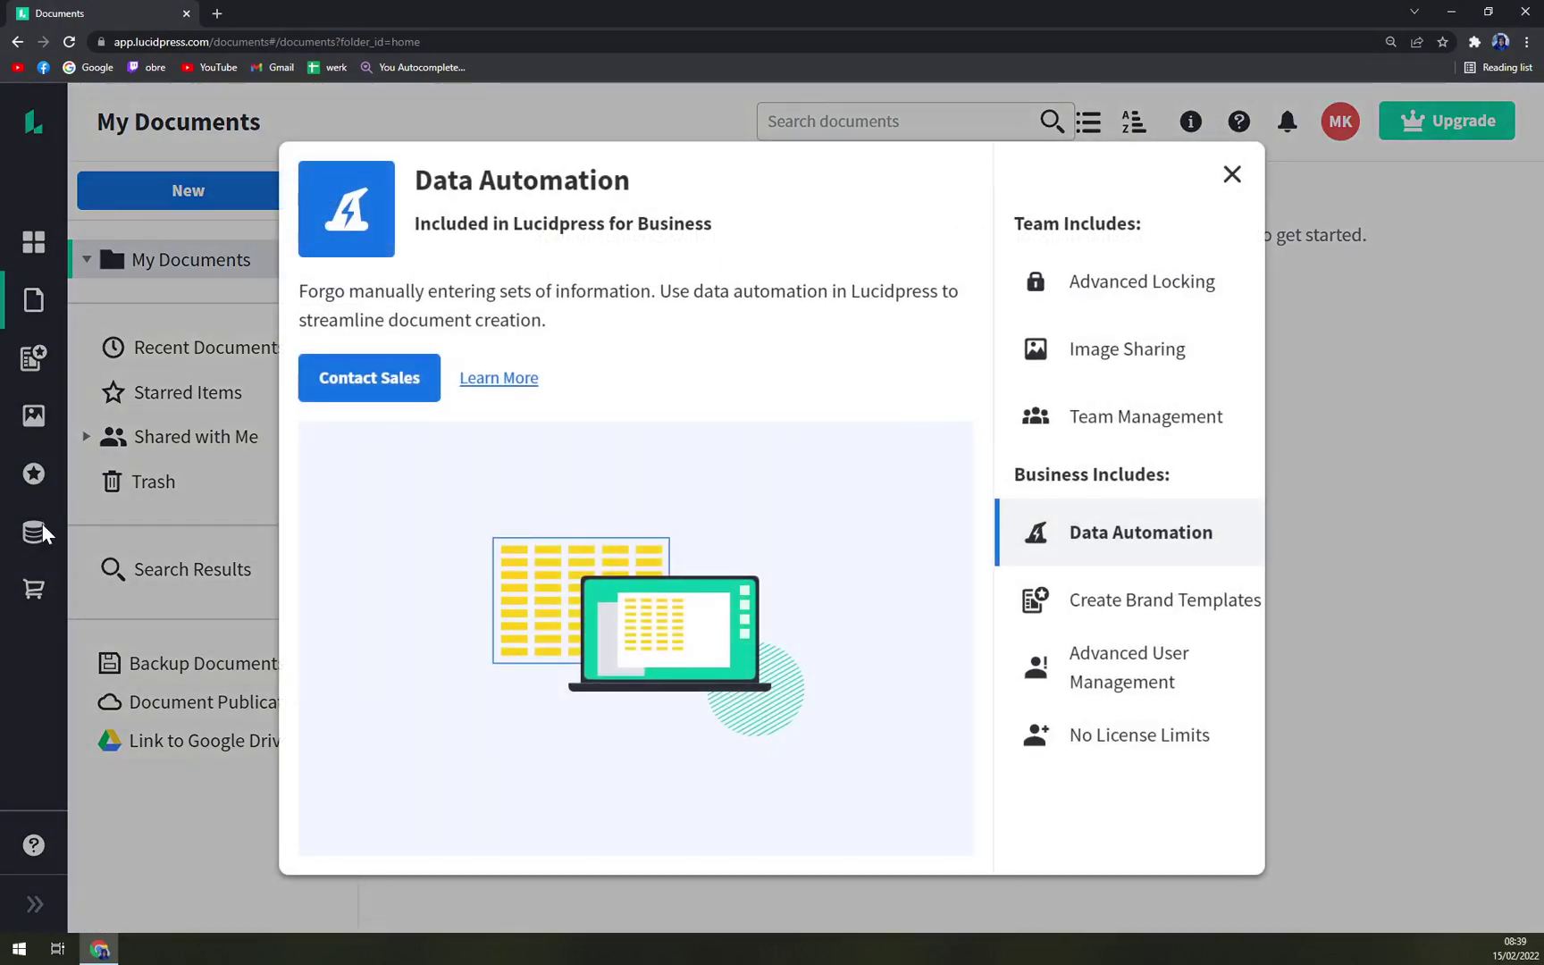
click(1229, 177)
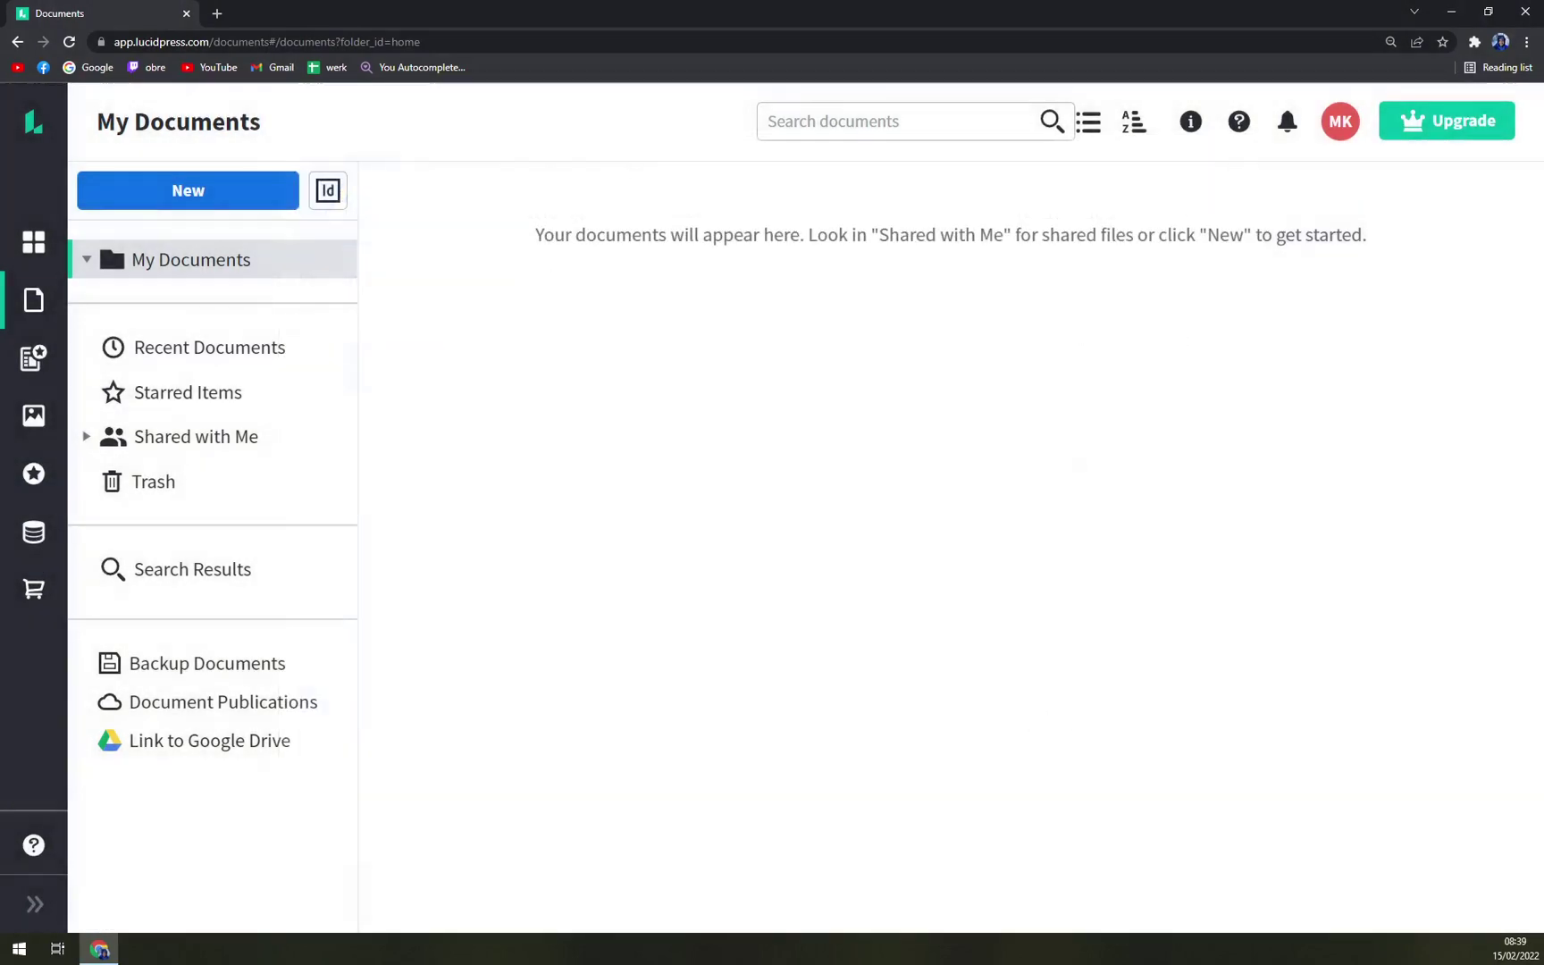
Step: Check the Cart, then return to My Documents and bring up the New options
click(40, 609)
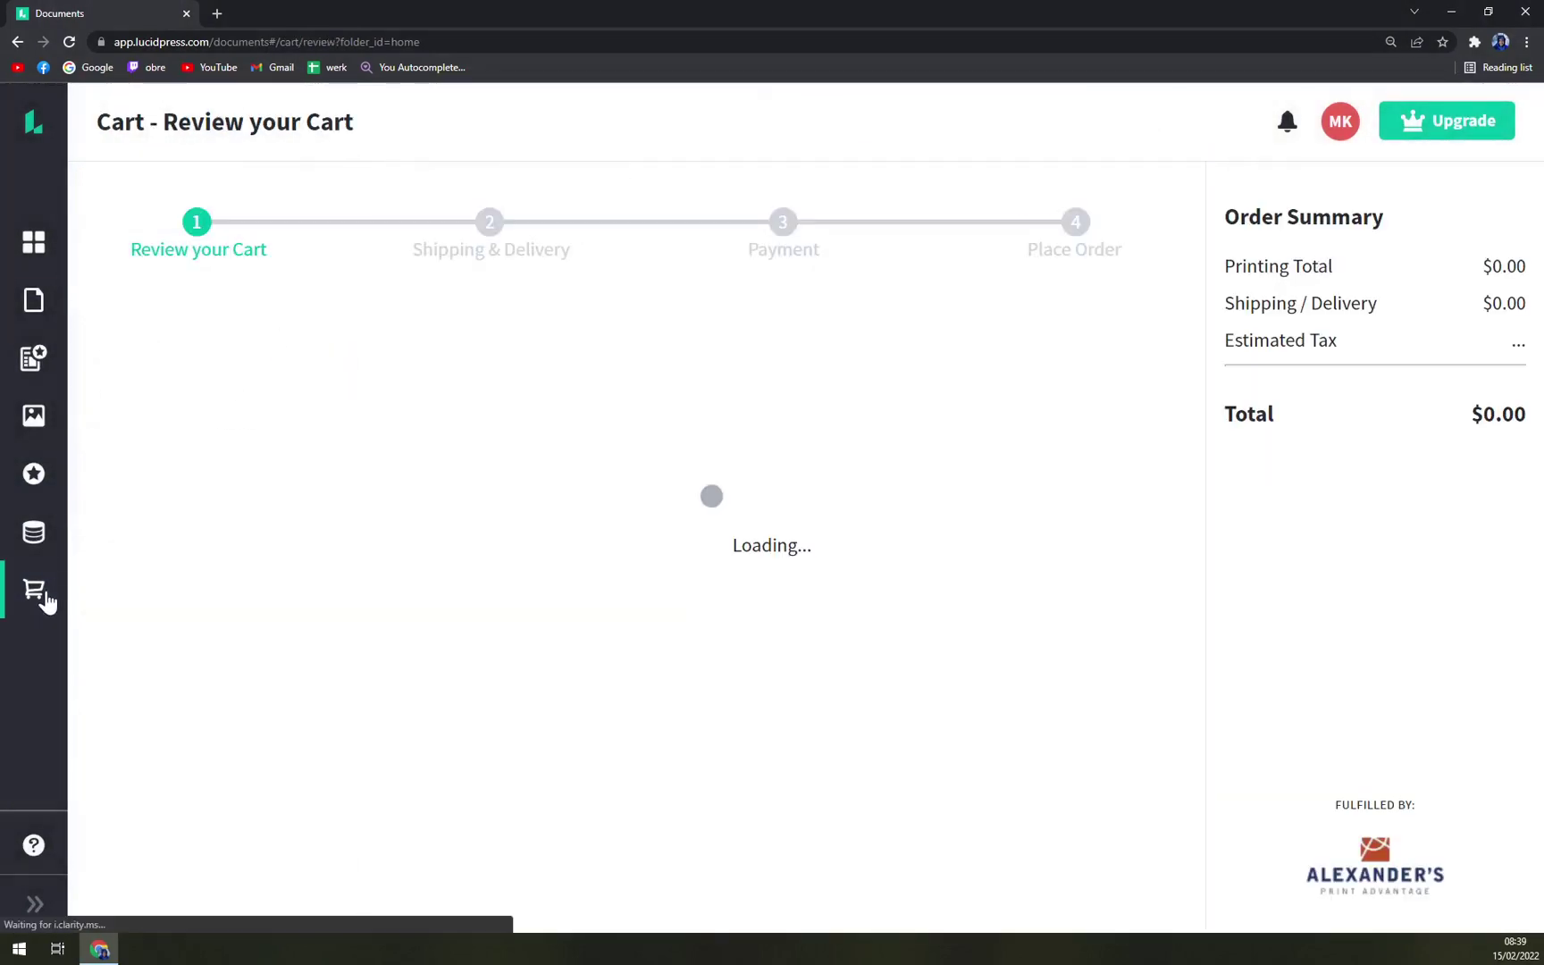
click(36, 313)
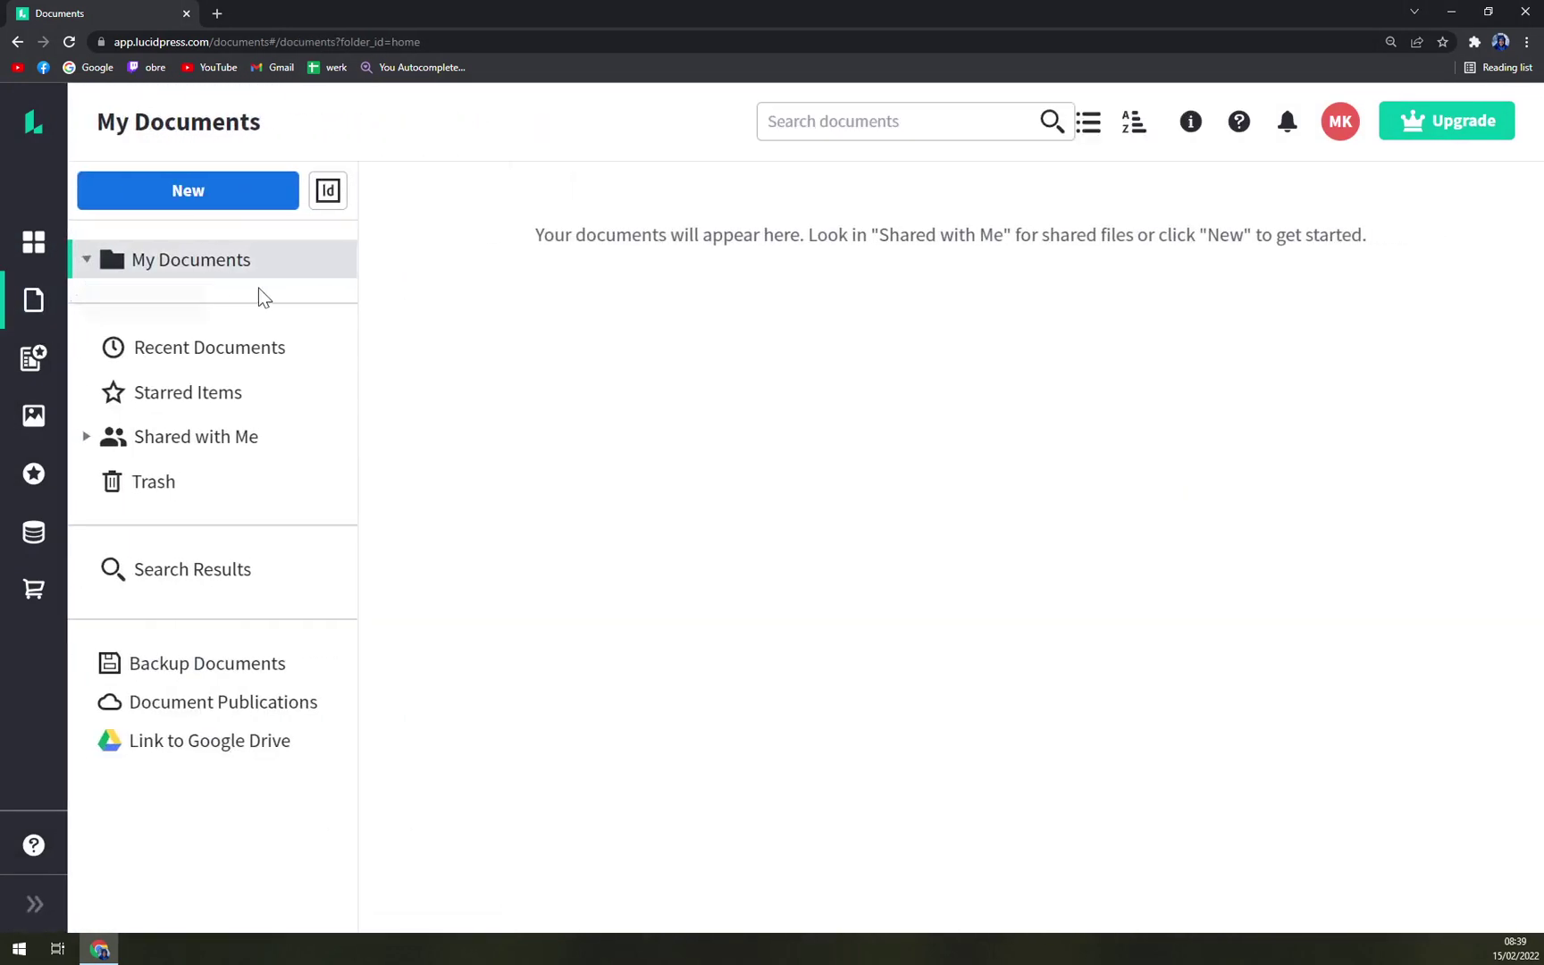
click(227, 204)
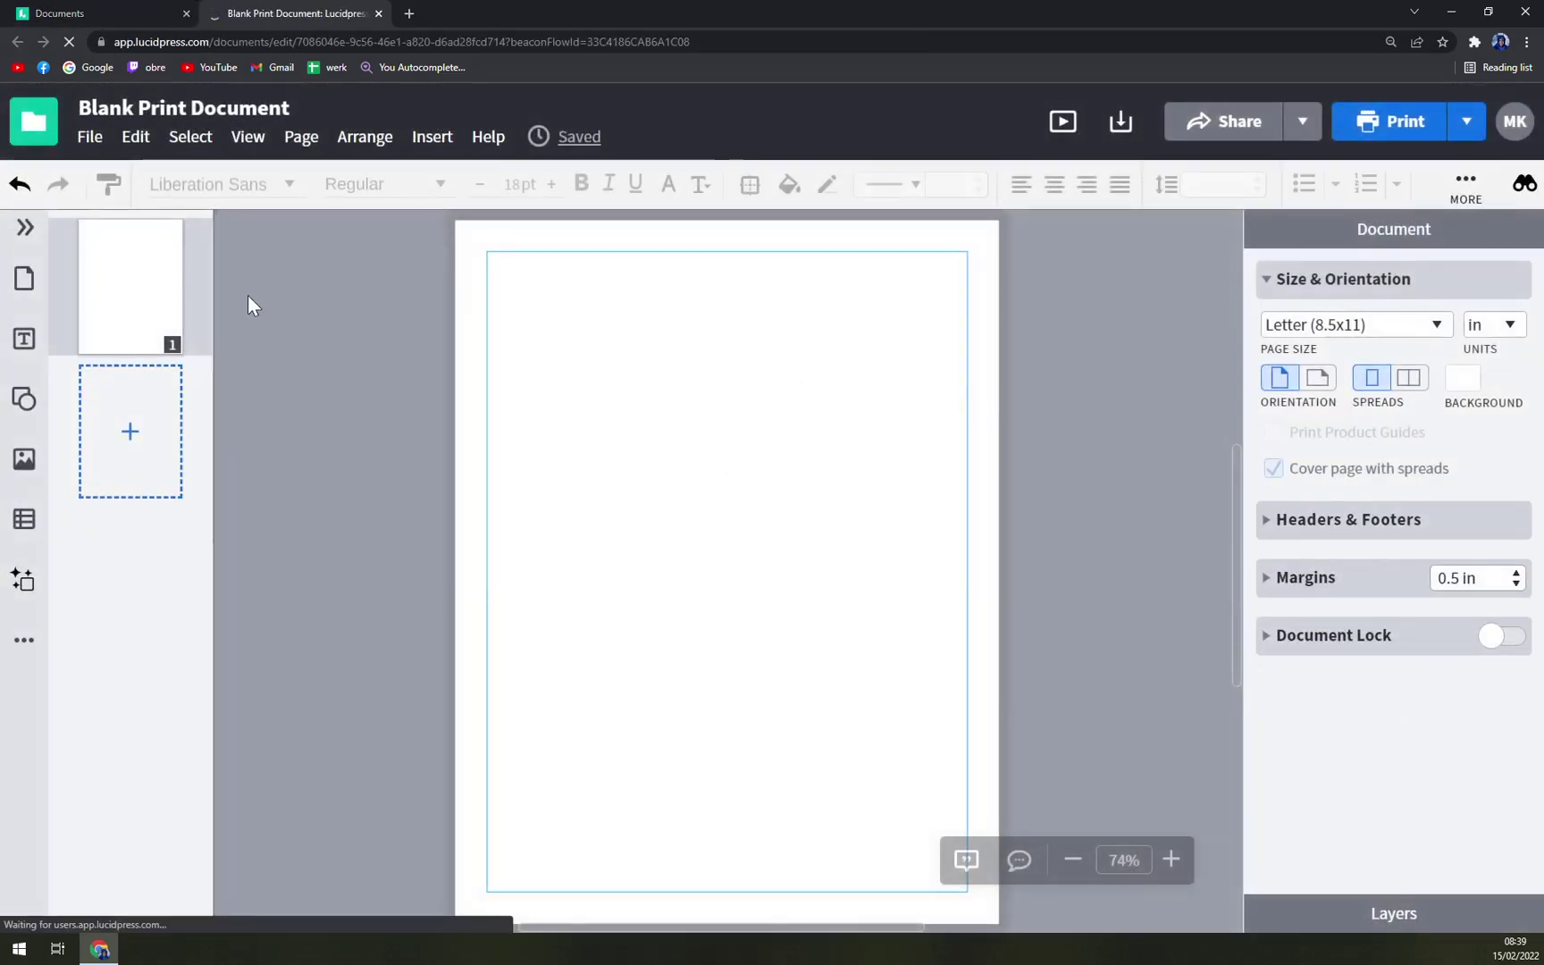
Step: Close the feature tour in the new blank document and switch back to the Documents tab
scroll(1022, 482, down, 1)
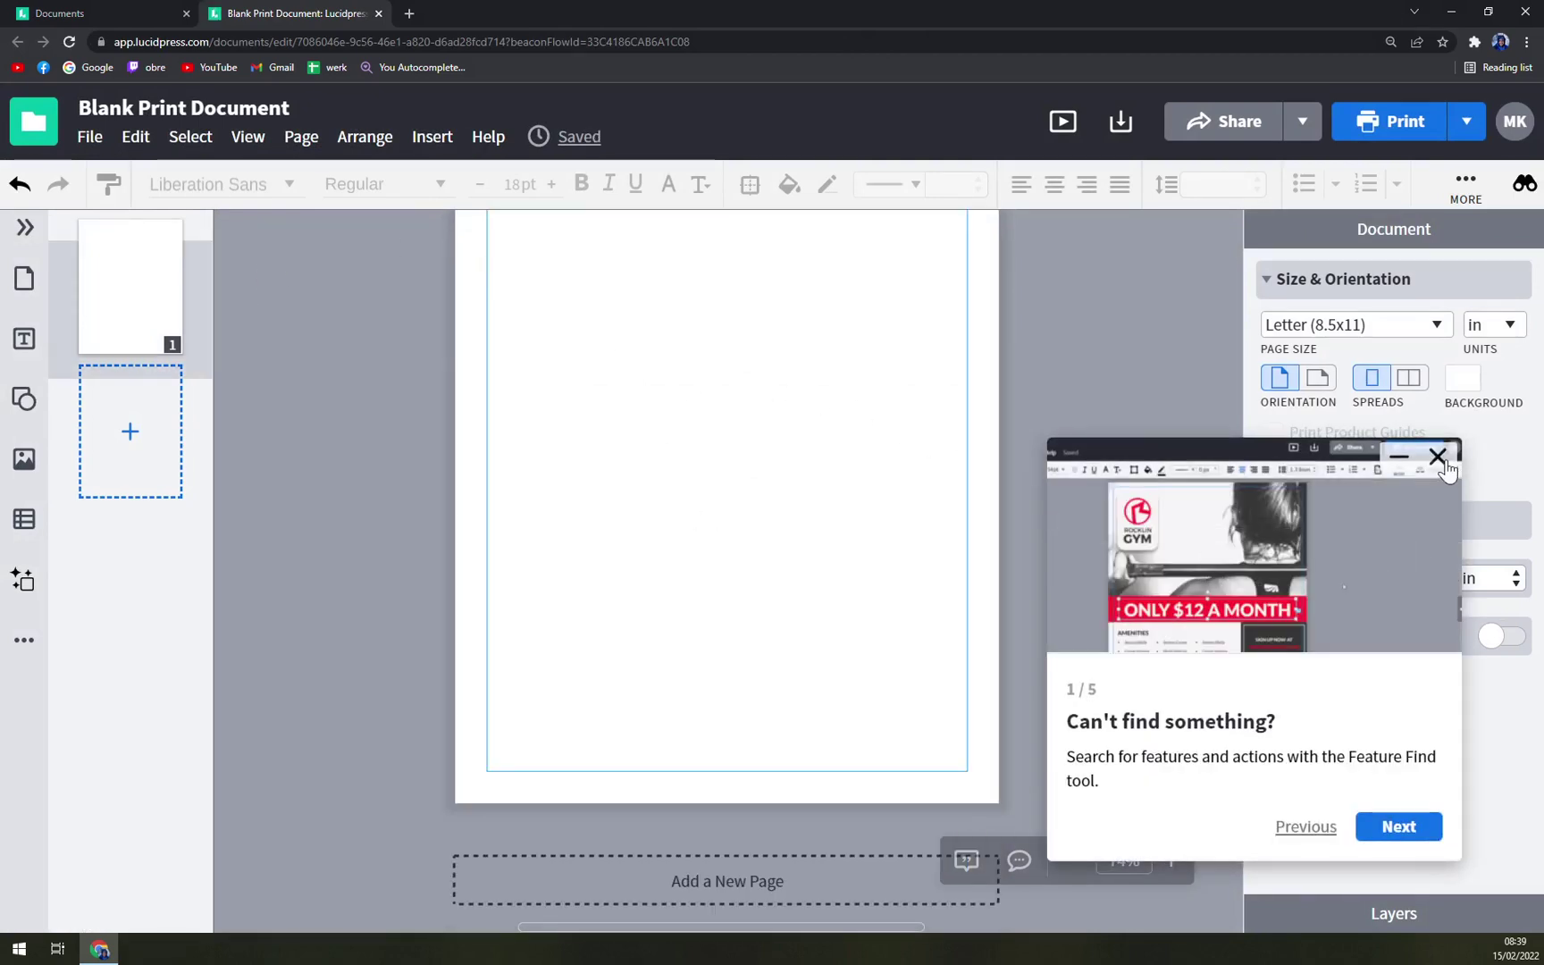
click(1438, 457)
scroll(758, 494, down, 5)
scroll(756, 485, up, 2)
scroll(768, 519, up, 5)
scroll(603, 523, down, 3)
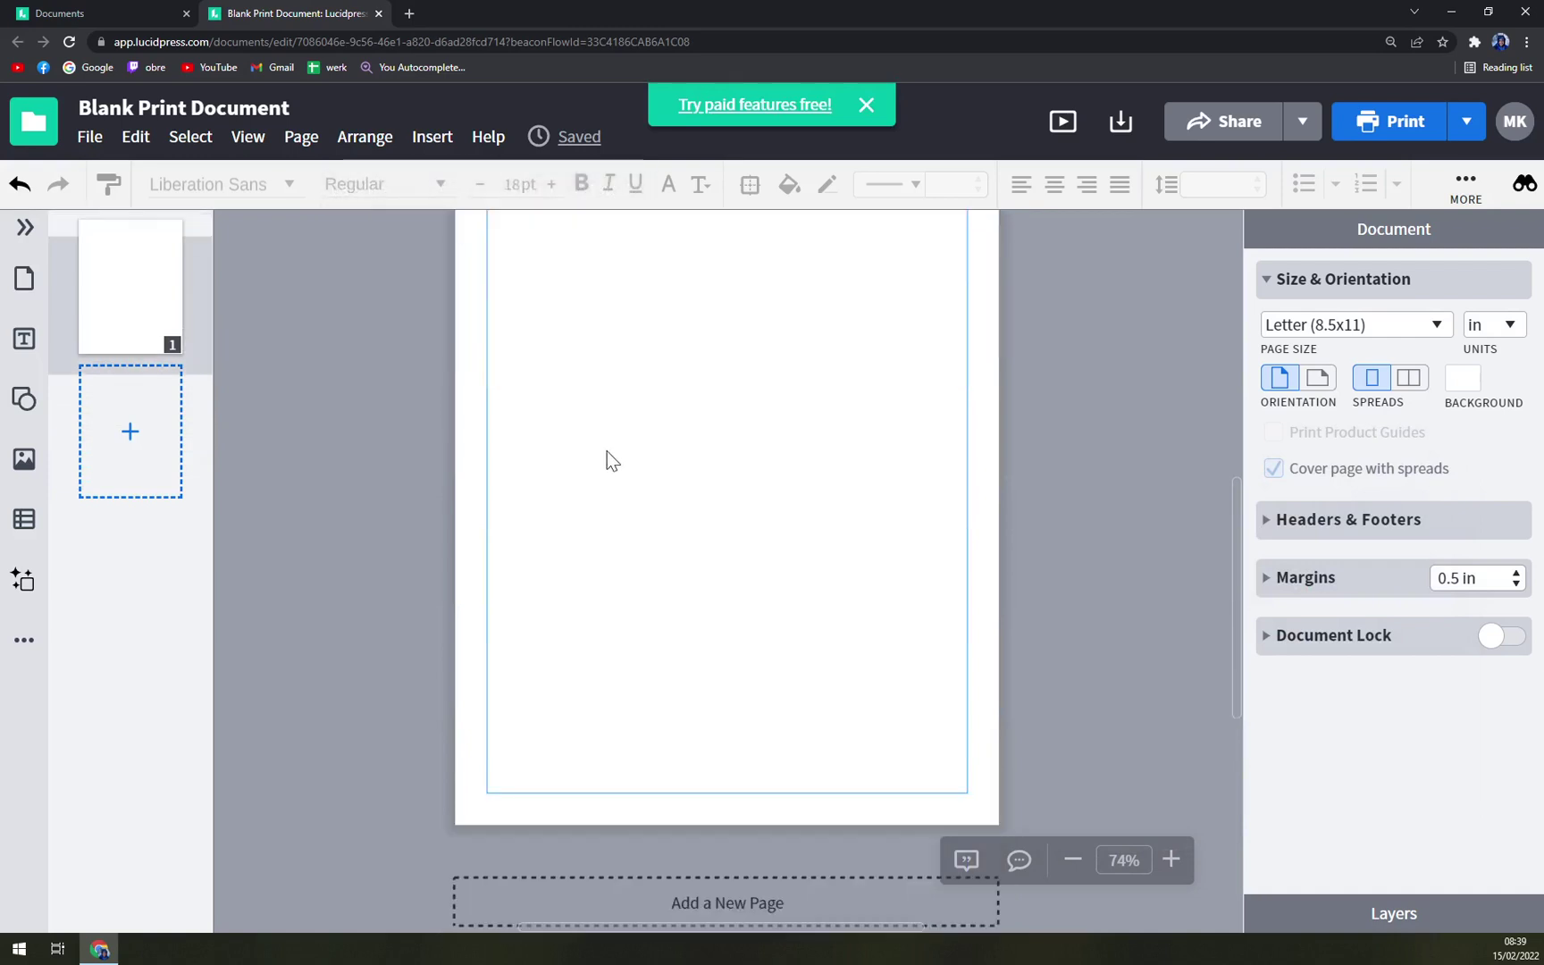
scroll(610, 454, up, 1)
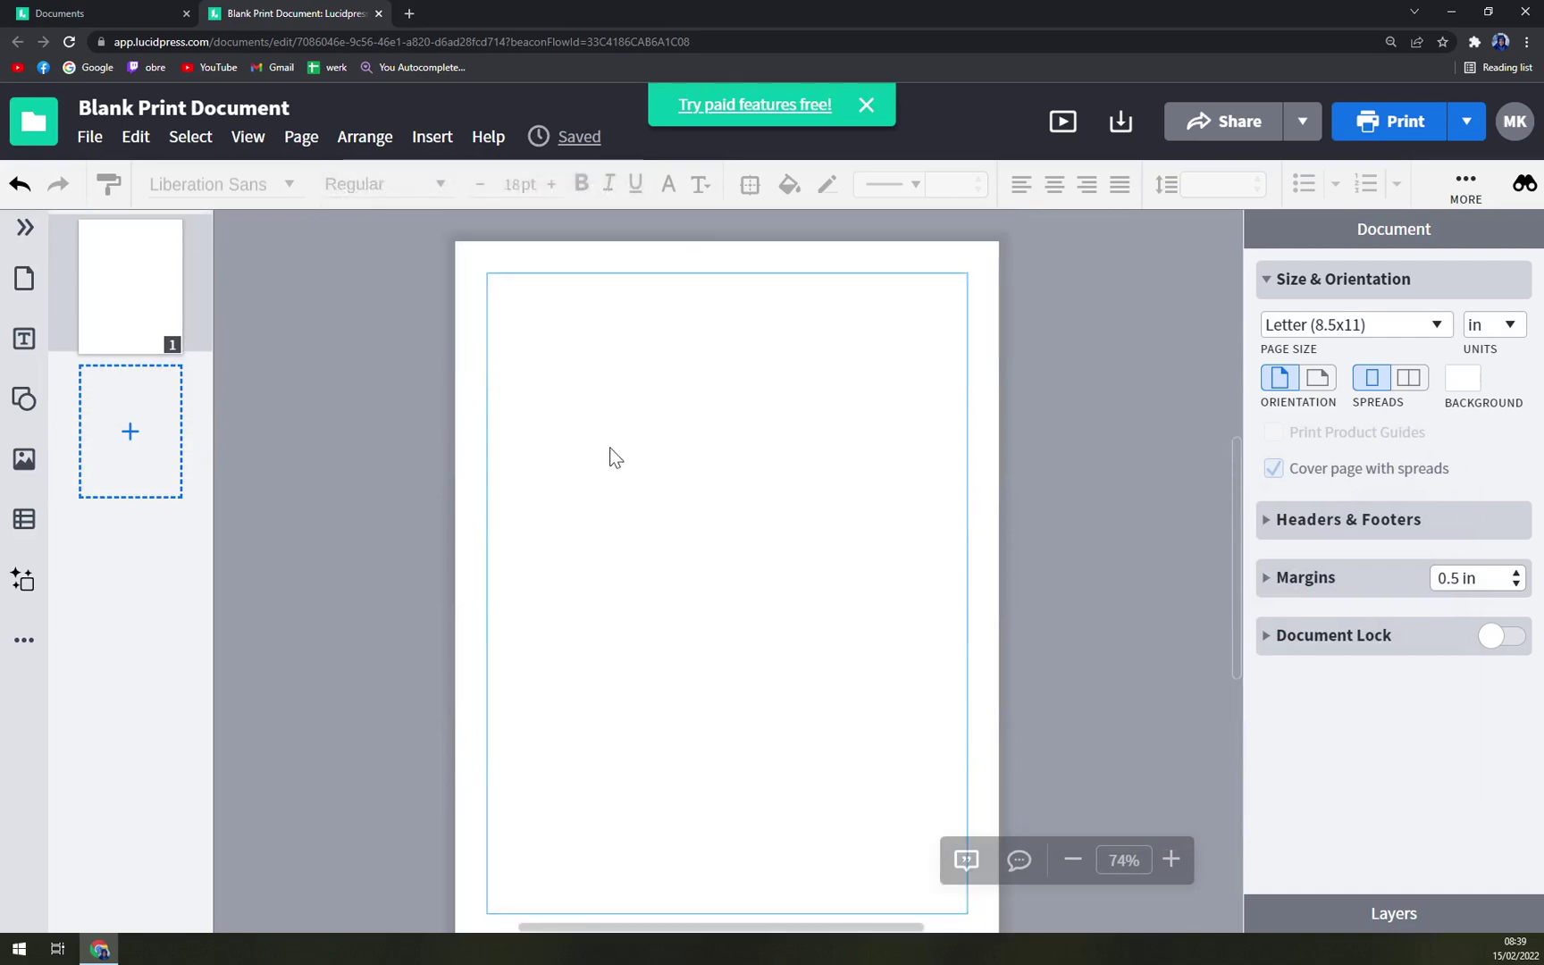
click(162, 10)
Step: Open the templates gallery and filter it to Smart Templates, then Popular Templates
click(34, 357)
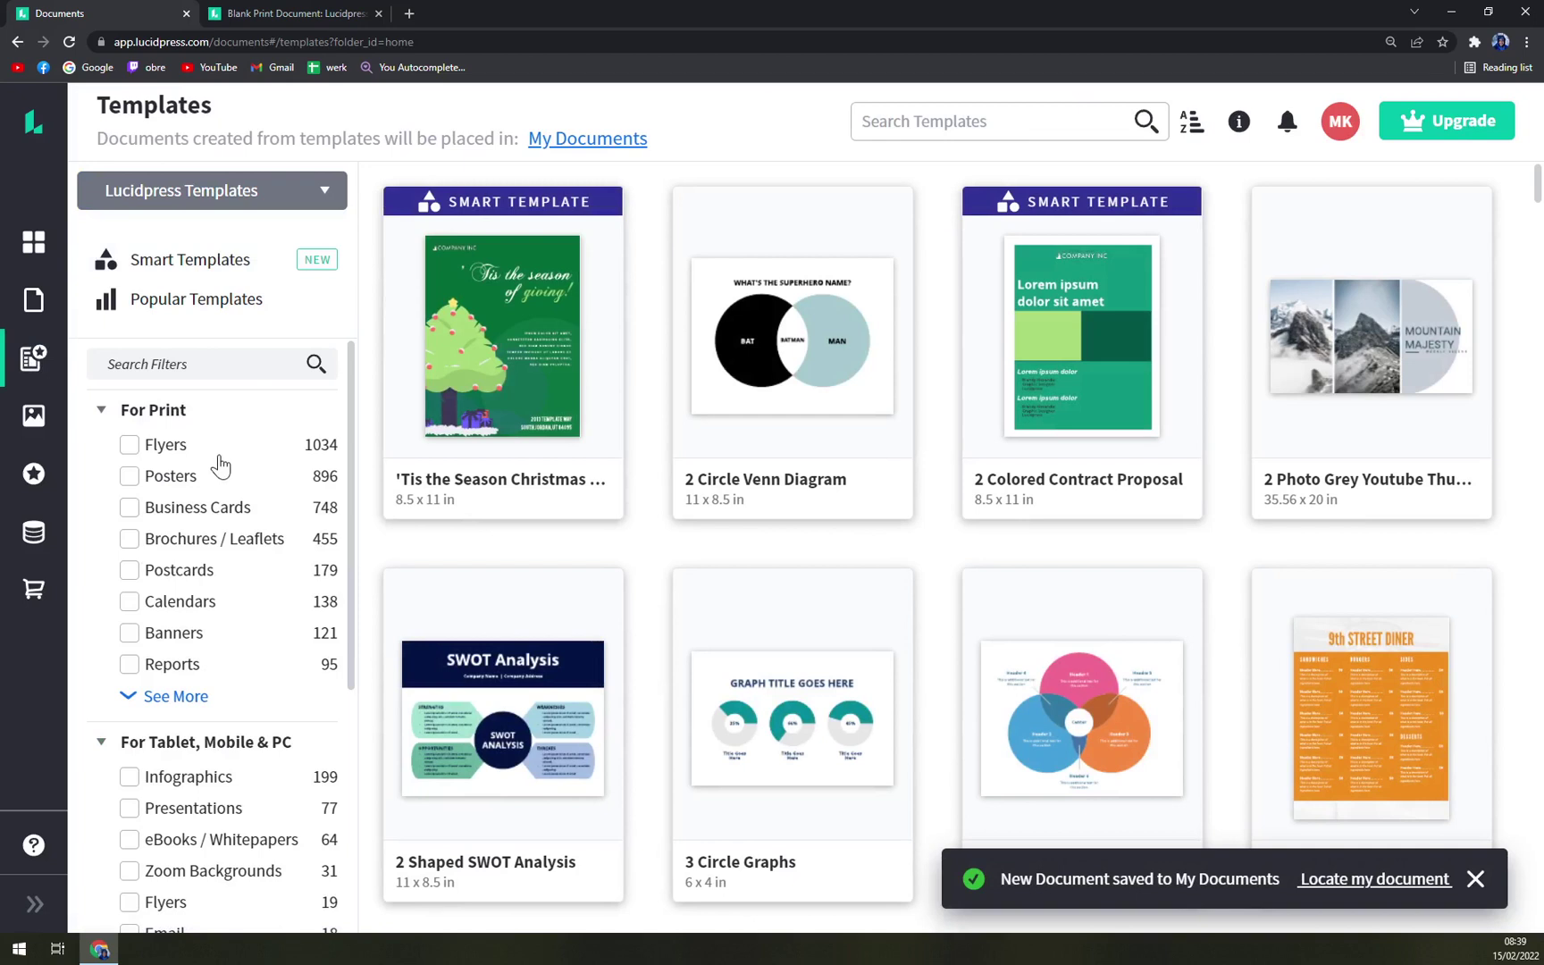
click(134, 416)
click(134, 416)
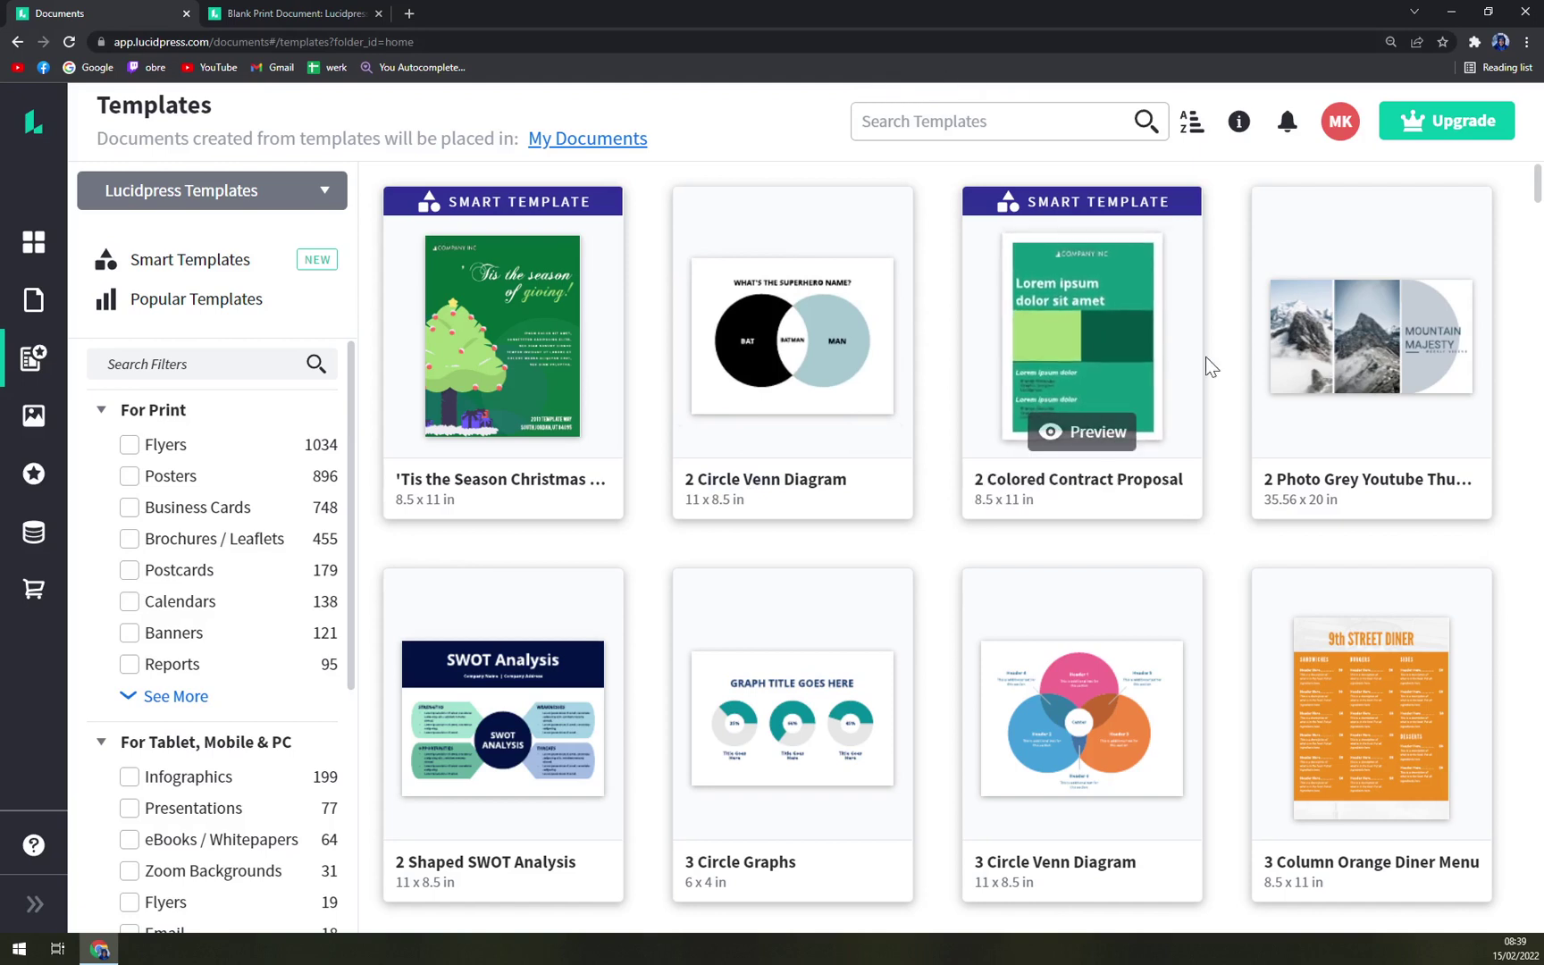
mouse_move(1383, 348)
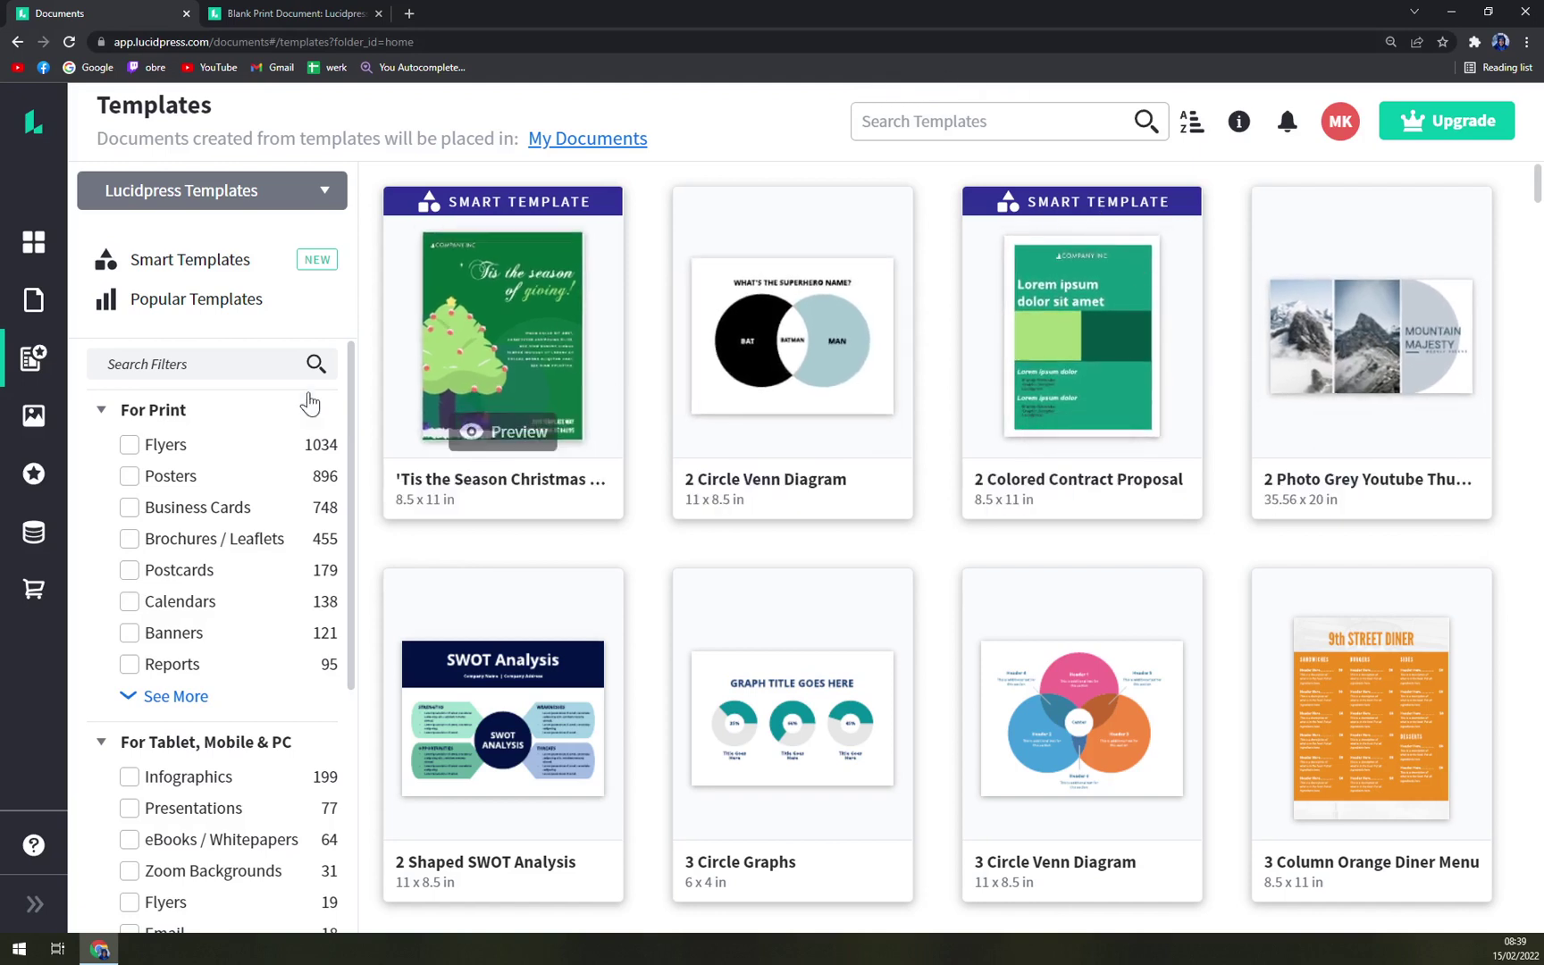
click(204, 270)
click(200, 304)
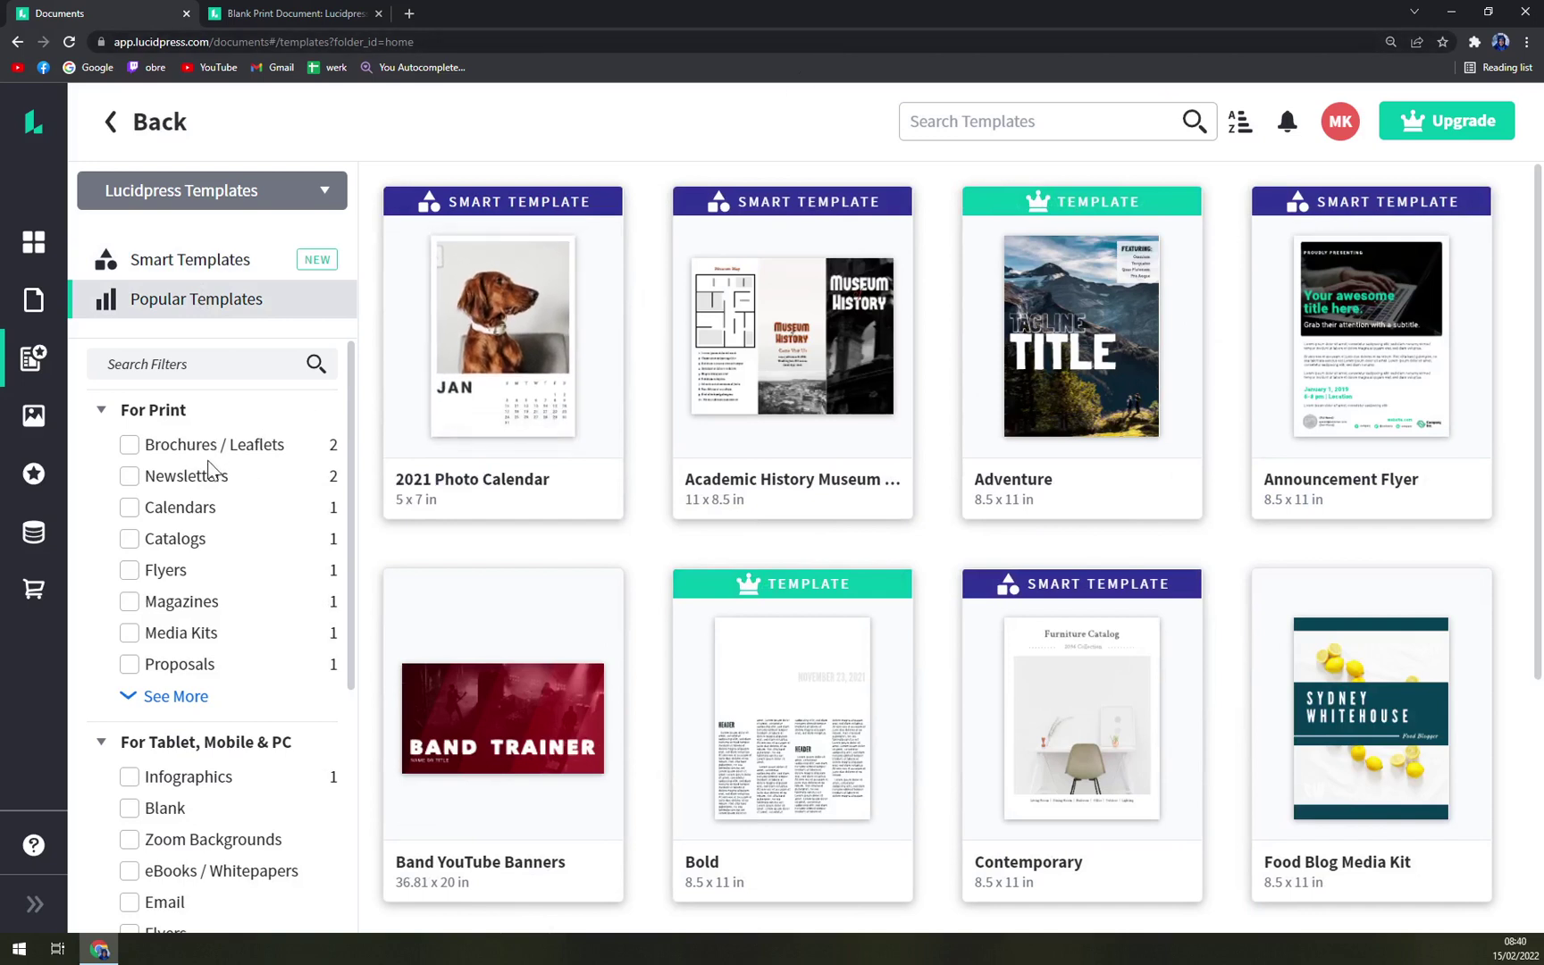
scroll(220, 579, down, 2)
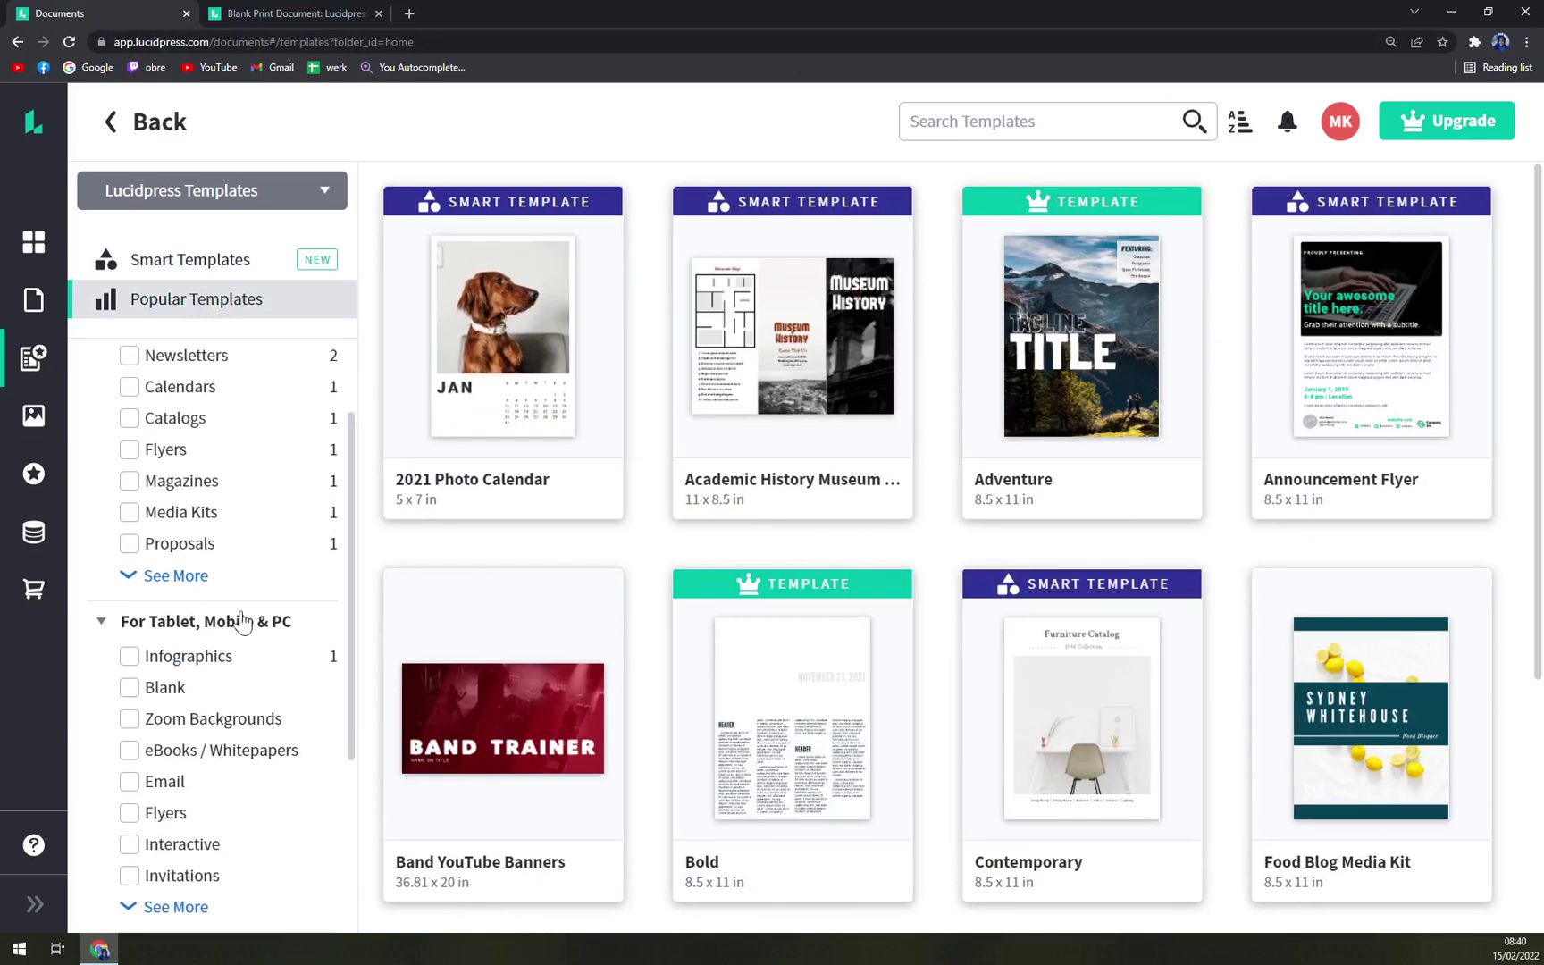
scroll(280, 636, down, 3)
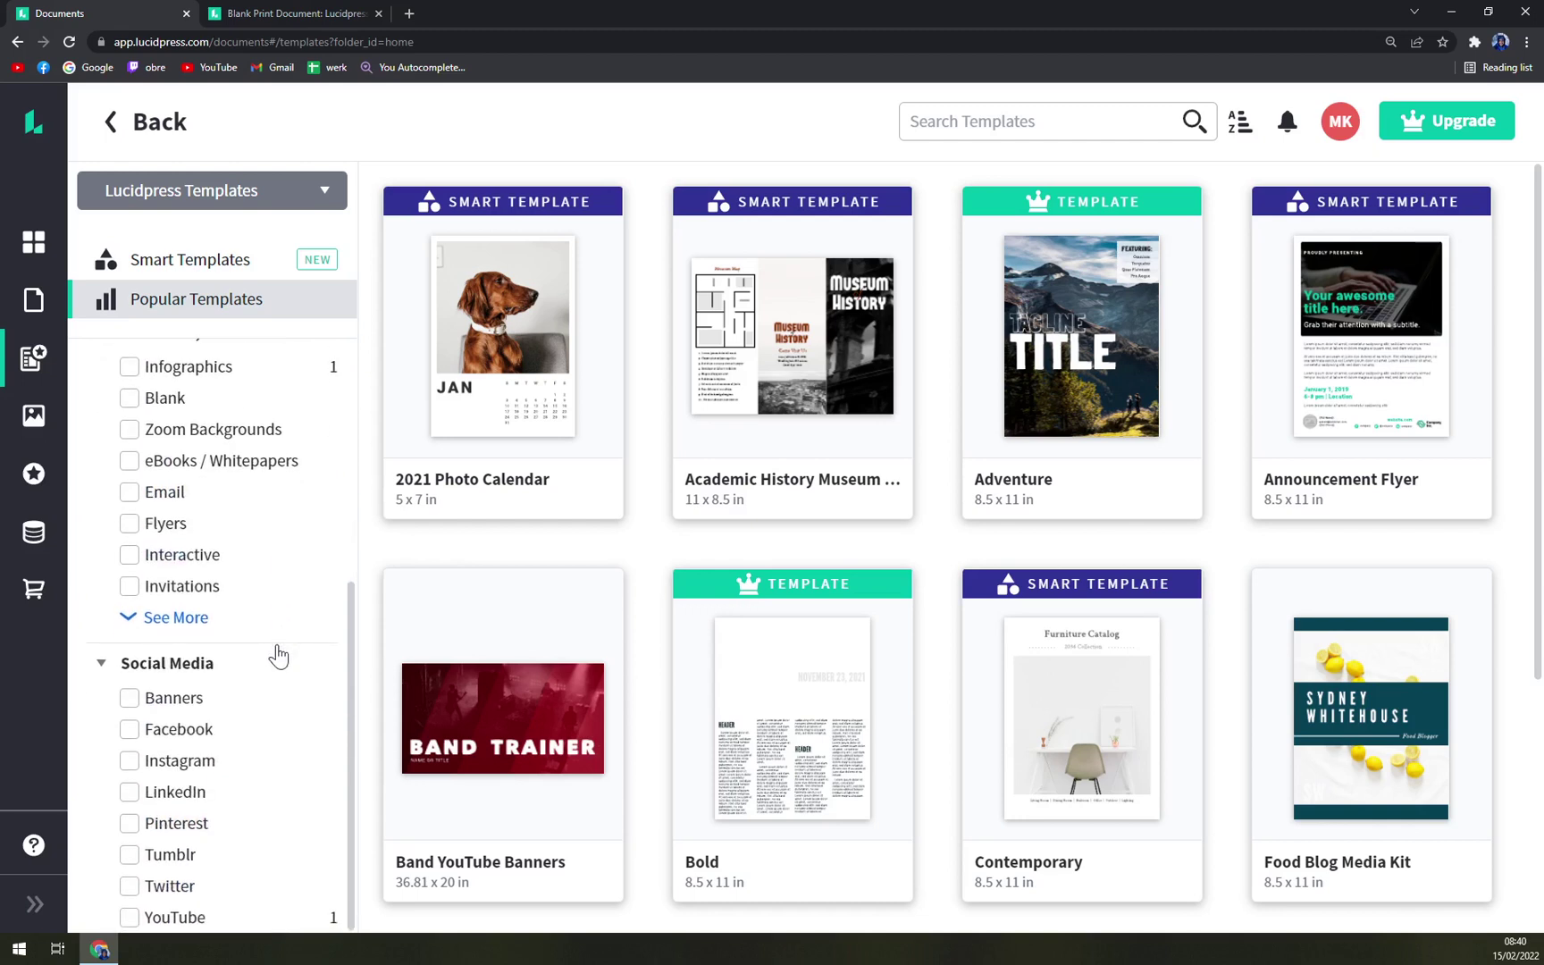
Step: Open the image library and close the duplicate document tab
click(33, 414)
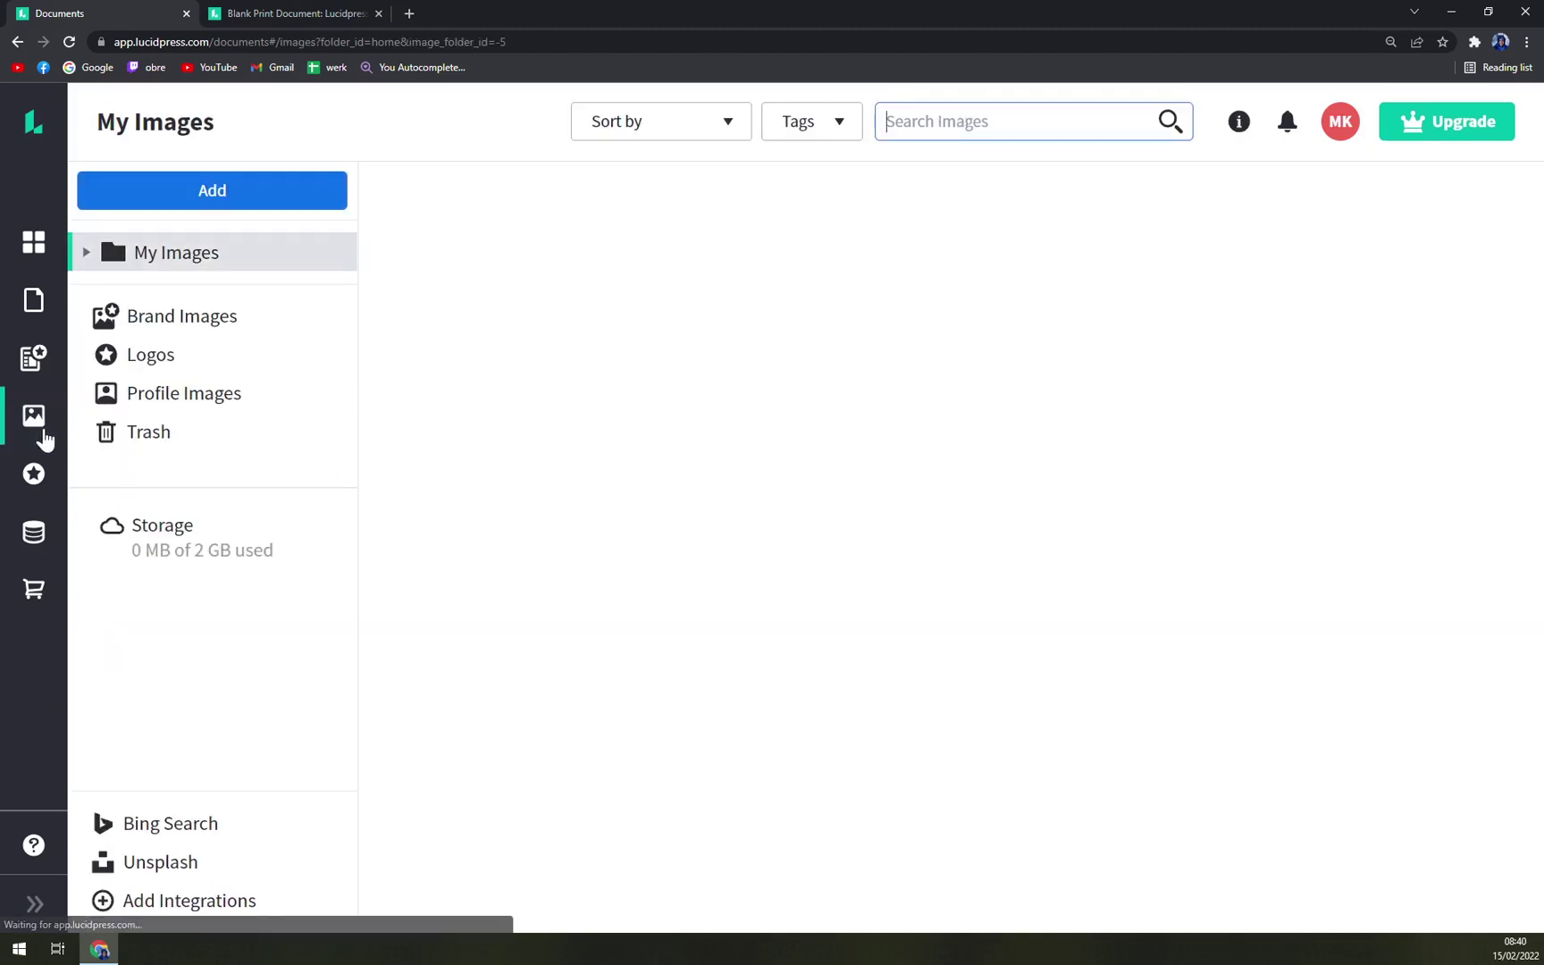
click(39, 386)
click(33, 409)
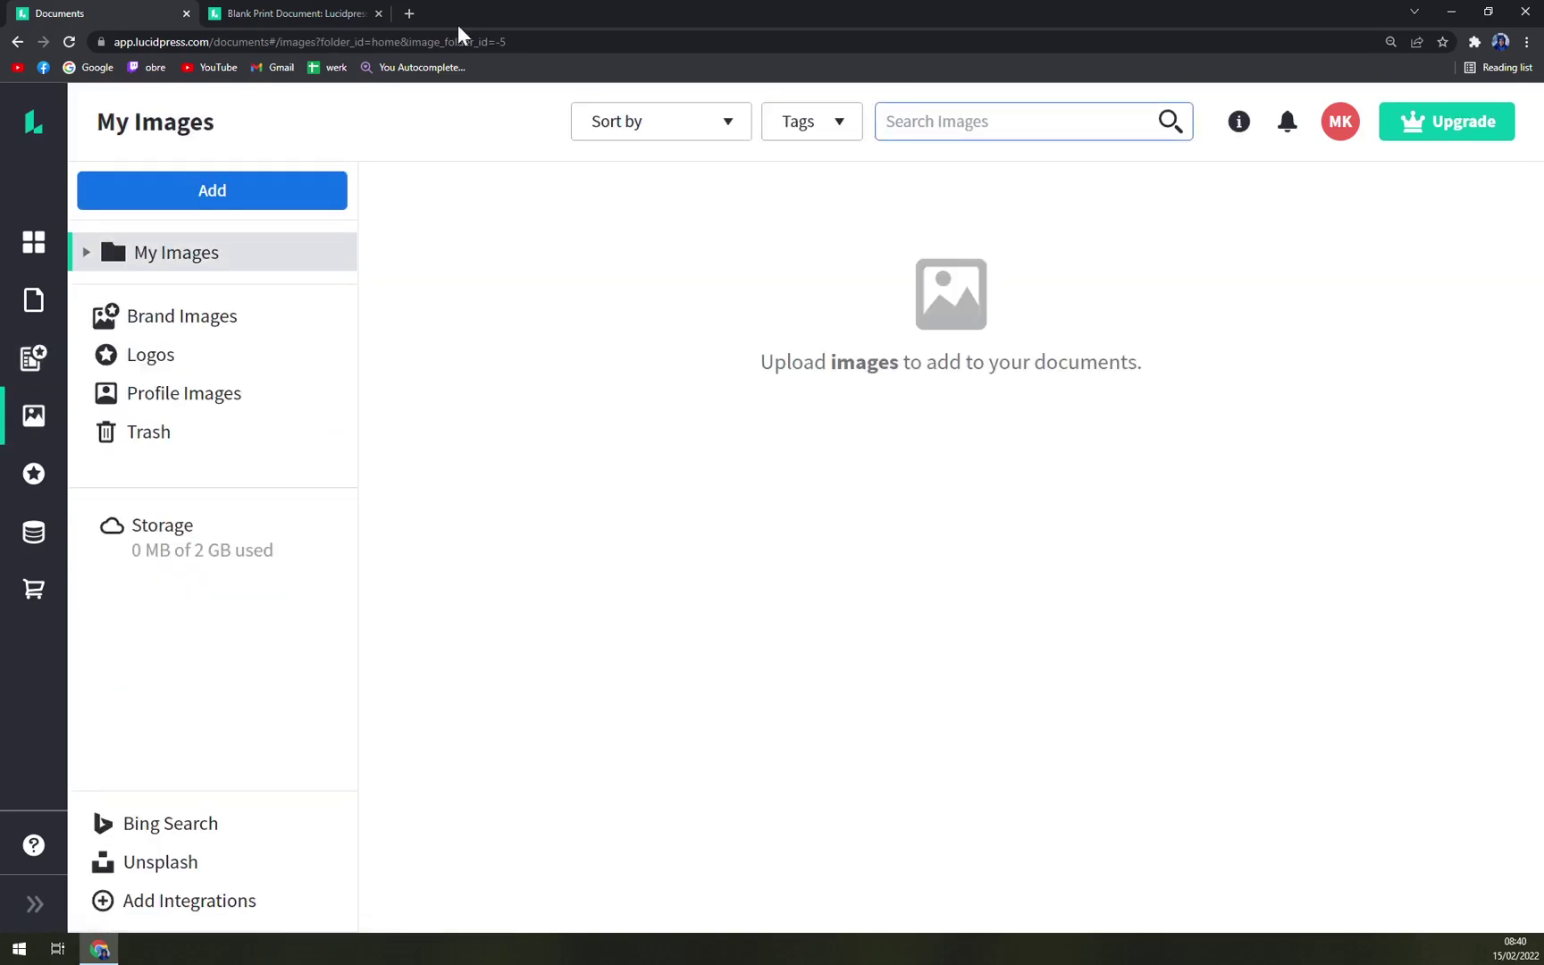
click(378, 13)
Step: Upload the lake pier photo into My Images through Add > Images
click(313, 213)
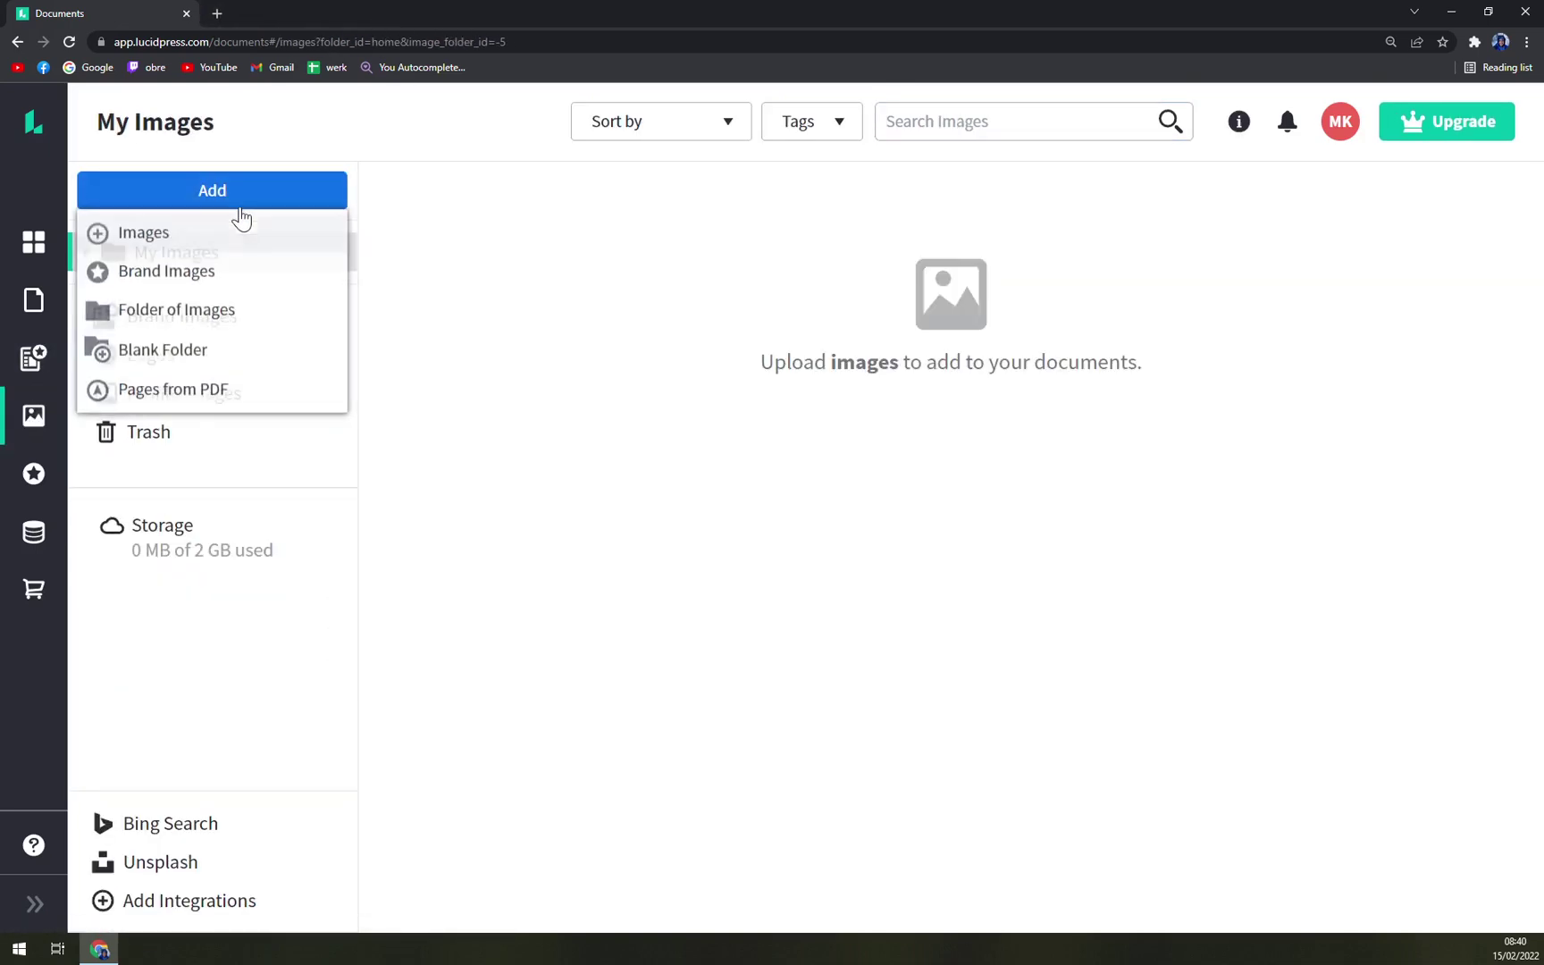
click(311, 252)
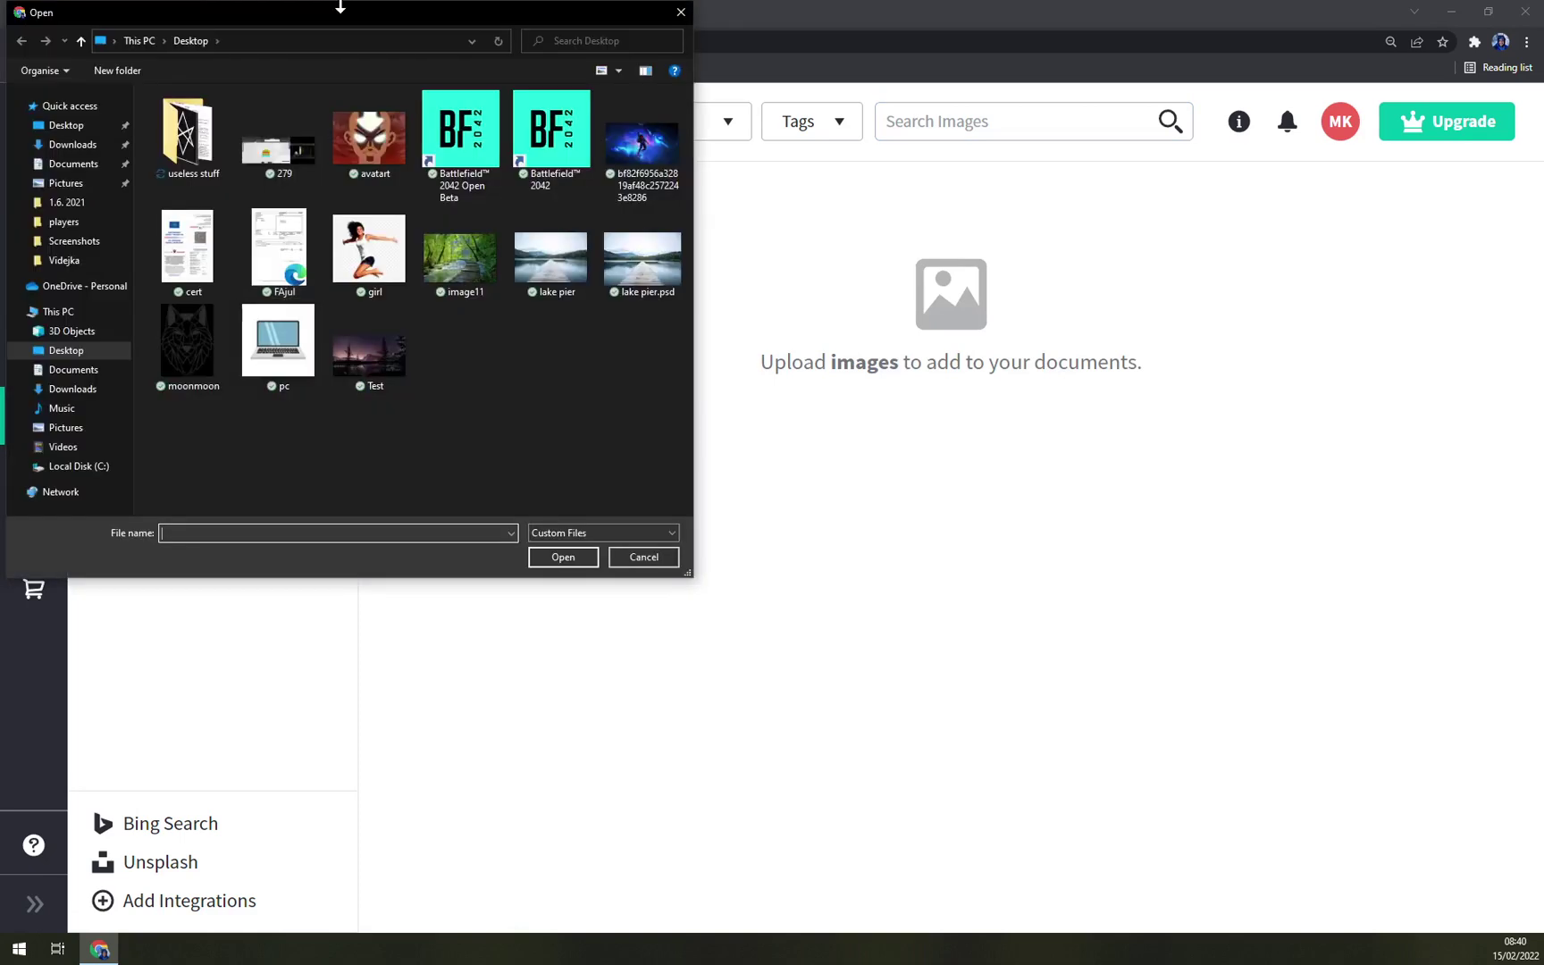
click(556, 289)
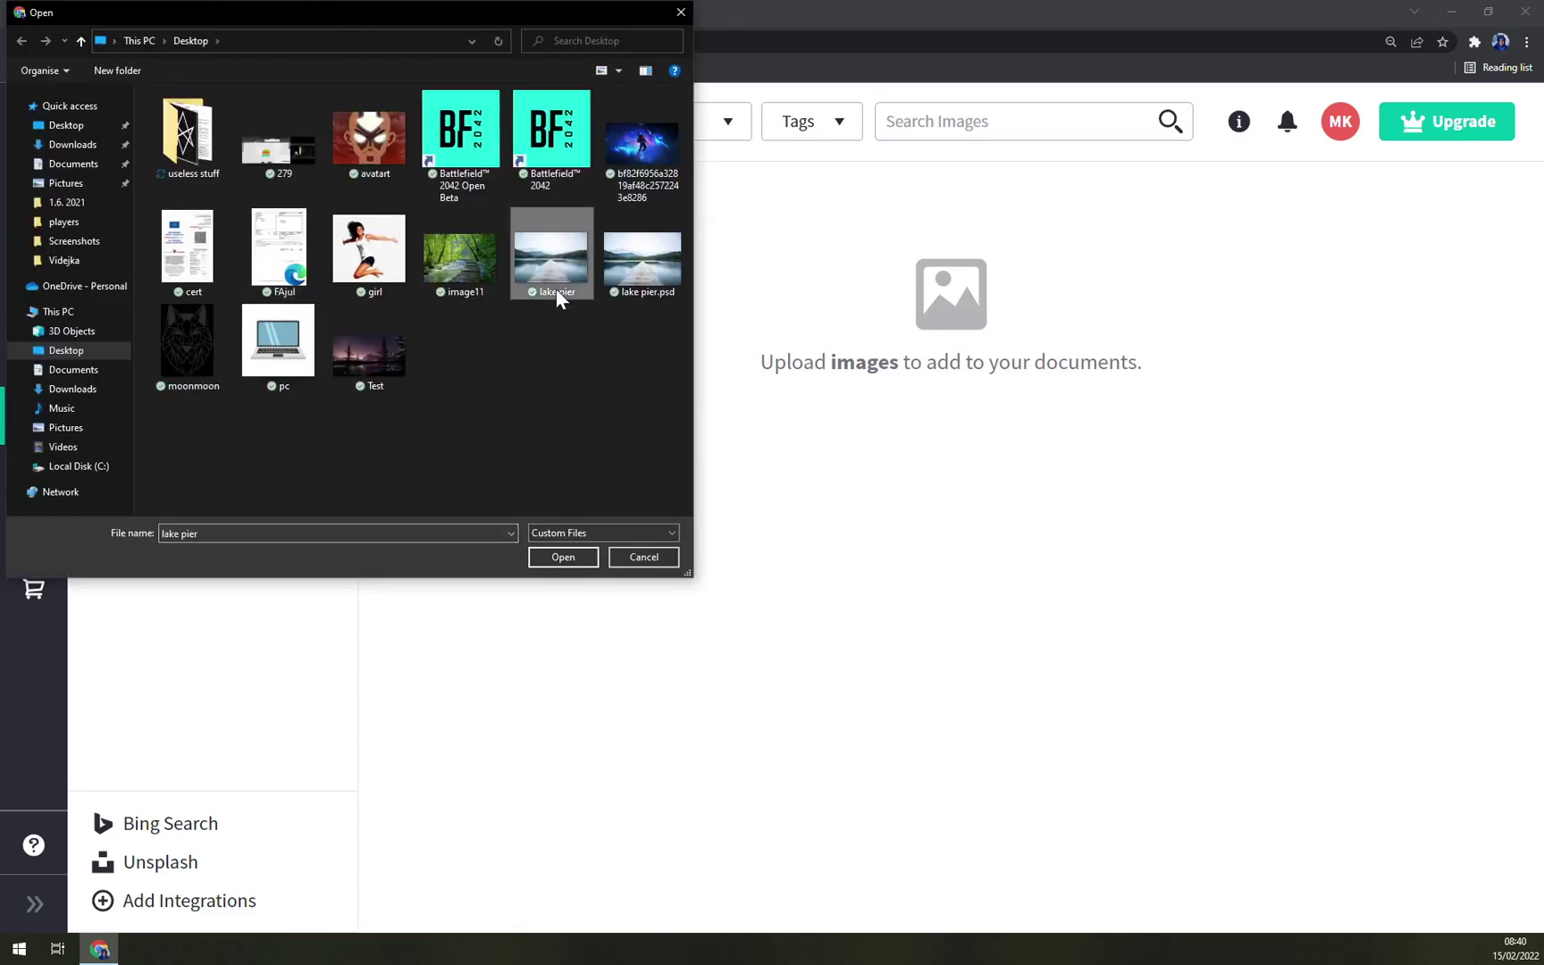
double_click(539, 257)
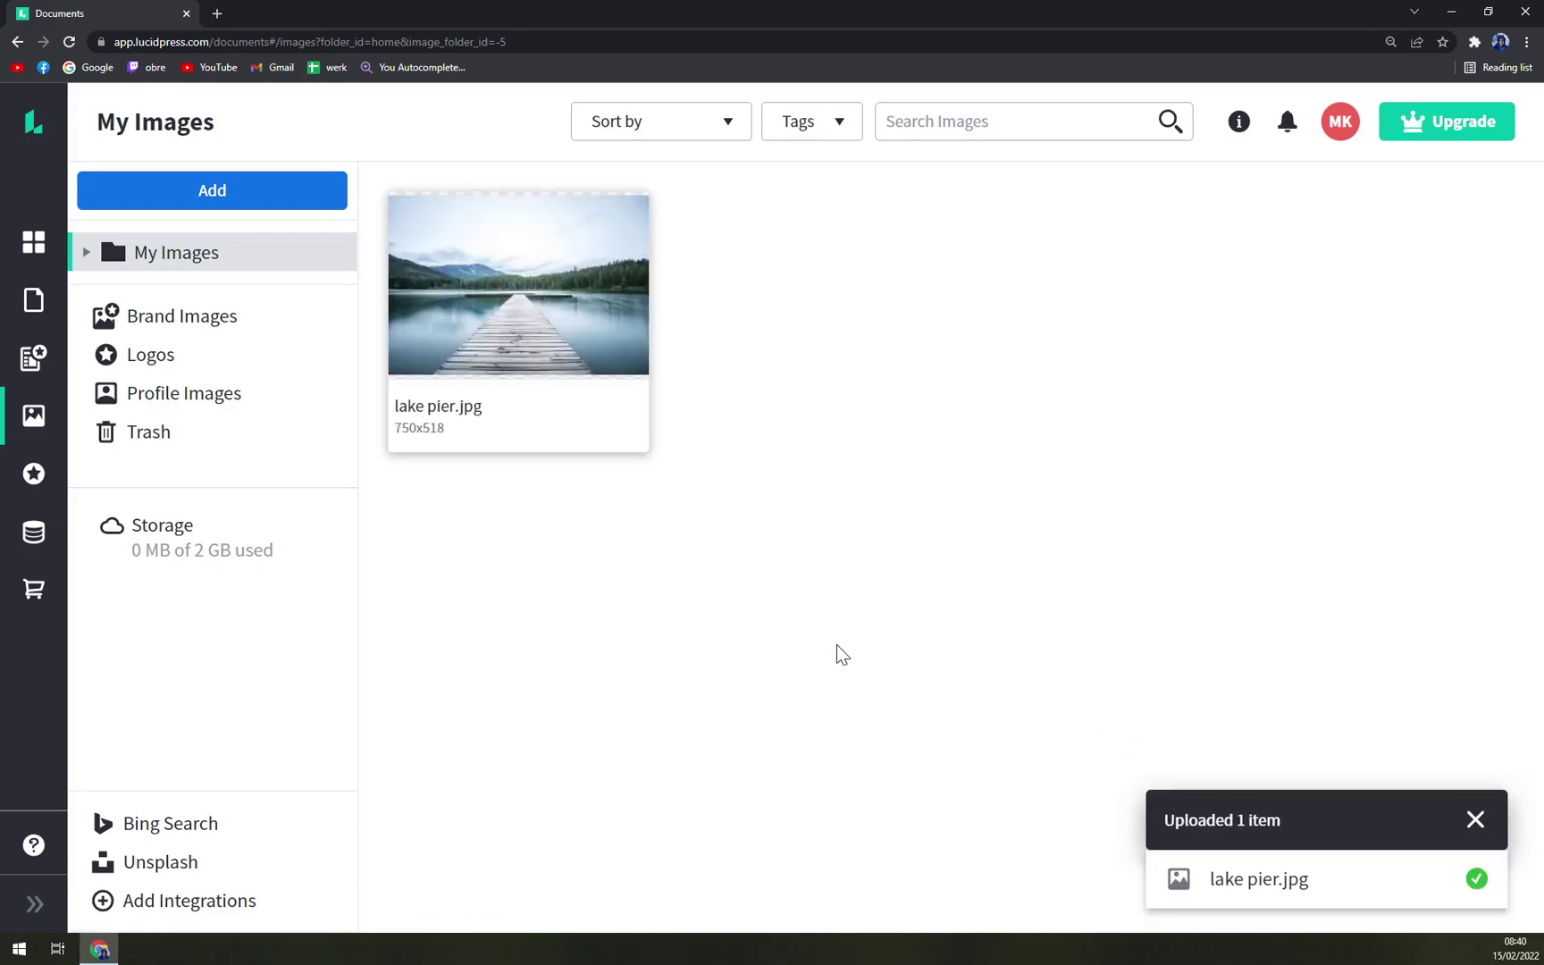
mouse_move(572, 284)
click(480, 352)
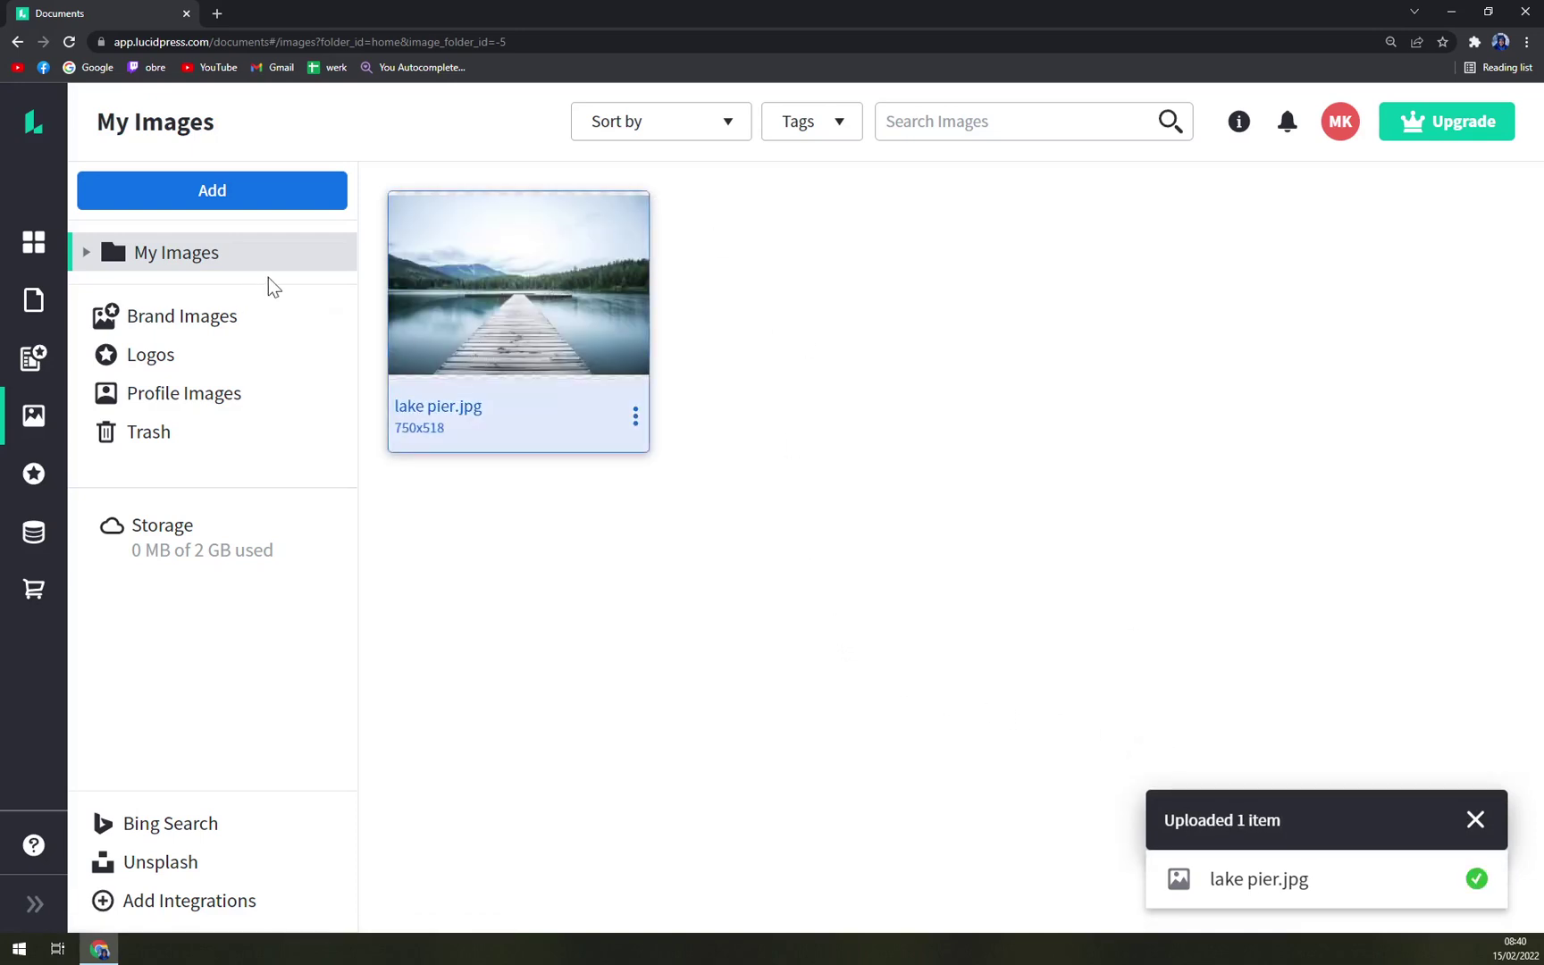
Step: Switch to the documents list and back, then select the lake pier image
click(33, 301)
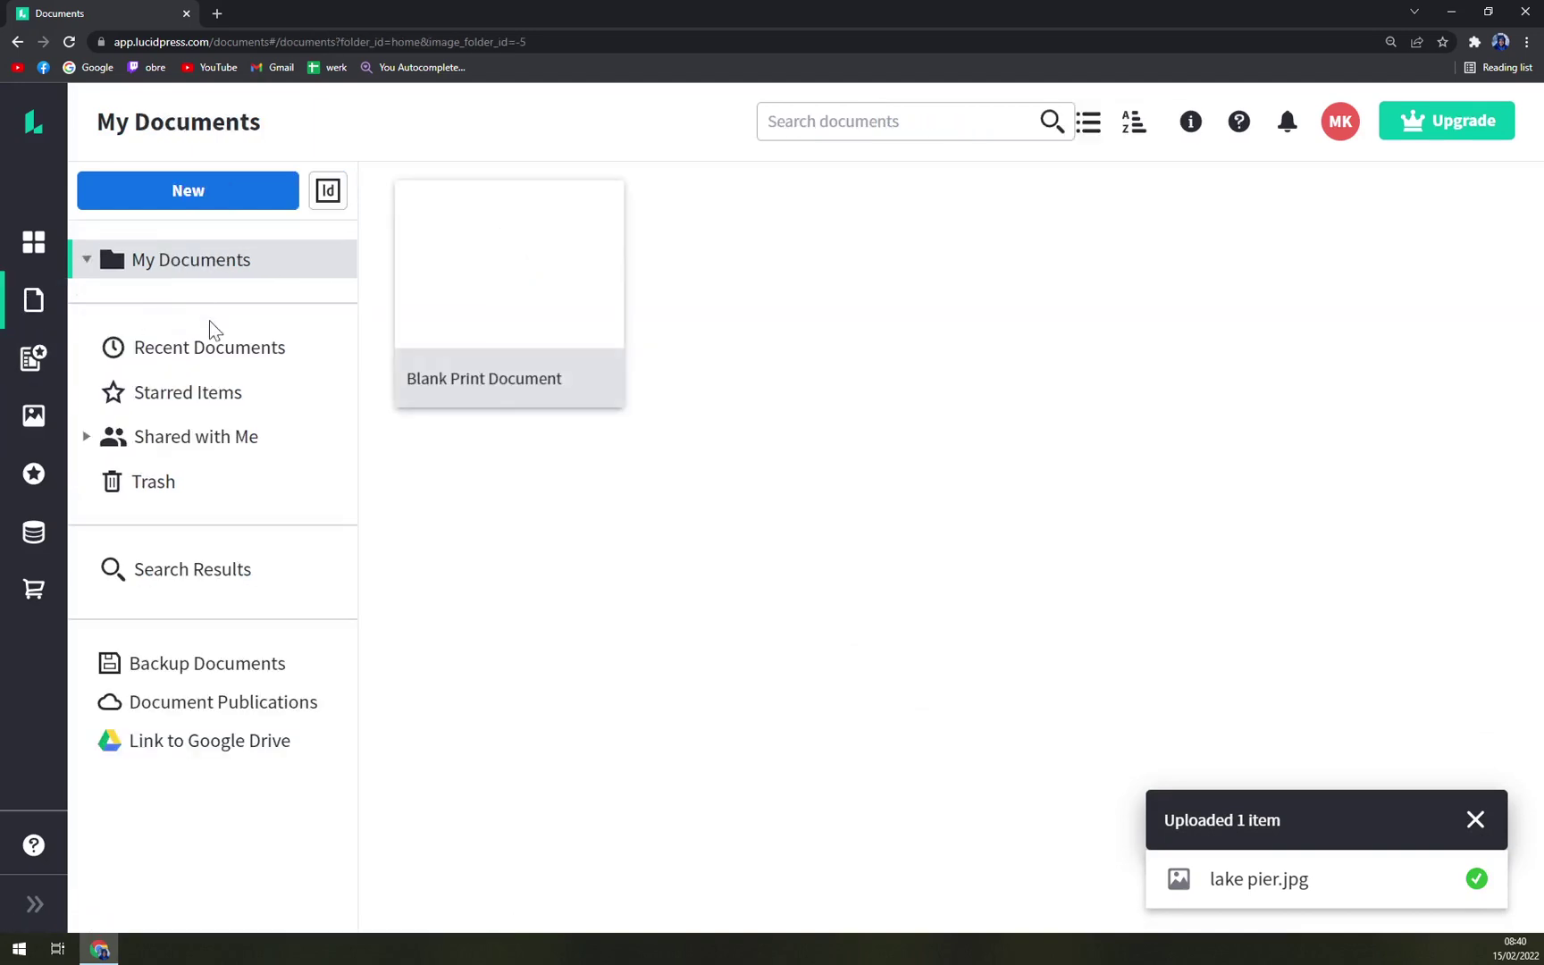
click(33, 357)
click(33, 415)
click(527, 321)
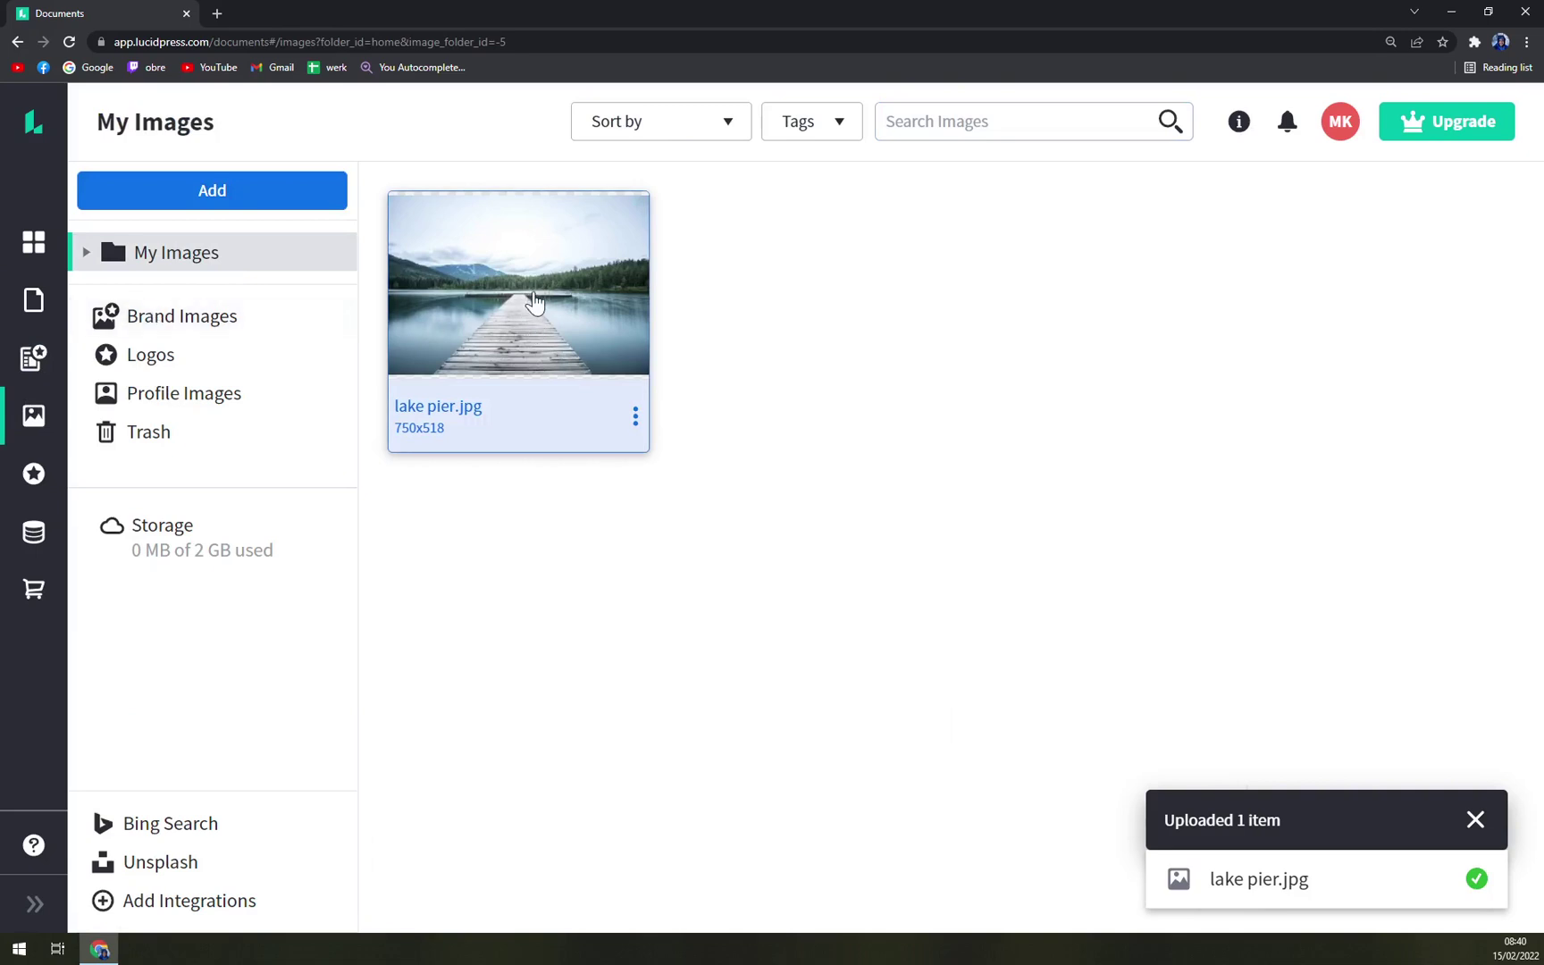
Step: Open Blank Print Document, dismiss the sharing tip and set the page size to A4 (8.268x11.693)
click(33, 300)
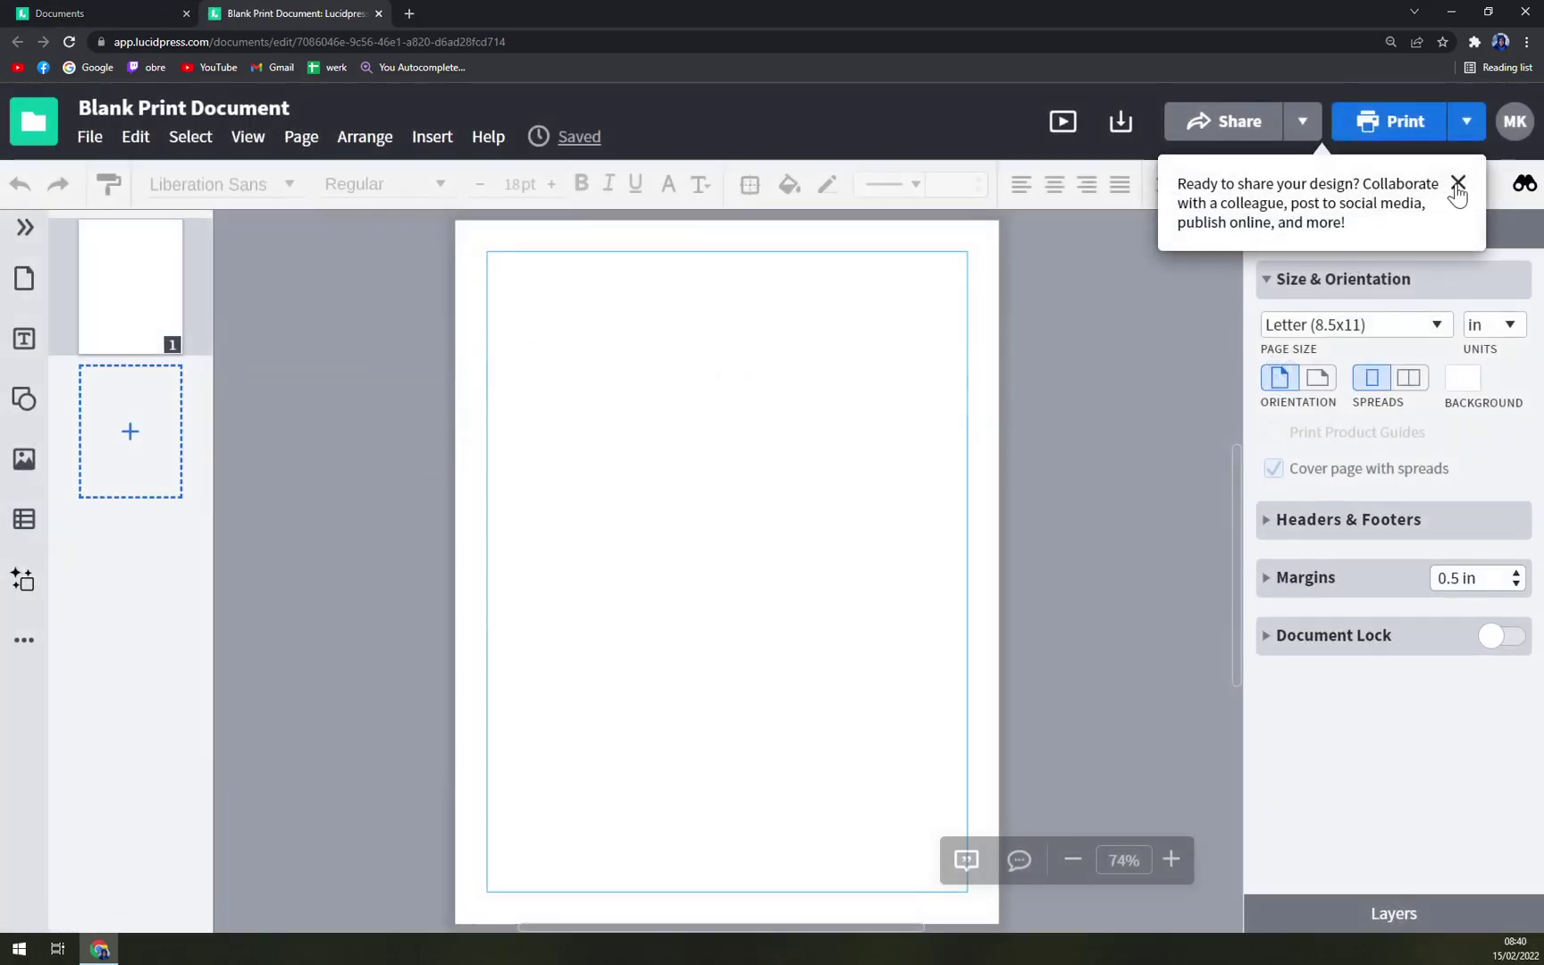
click(1456, 185)
click(1426, 329)
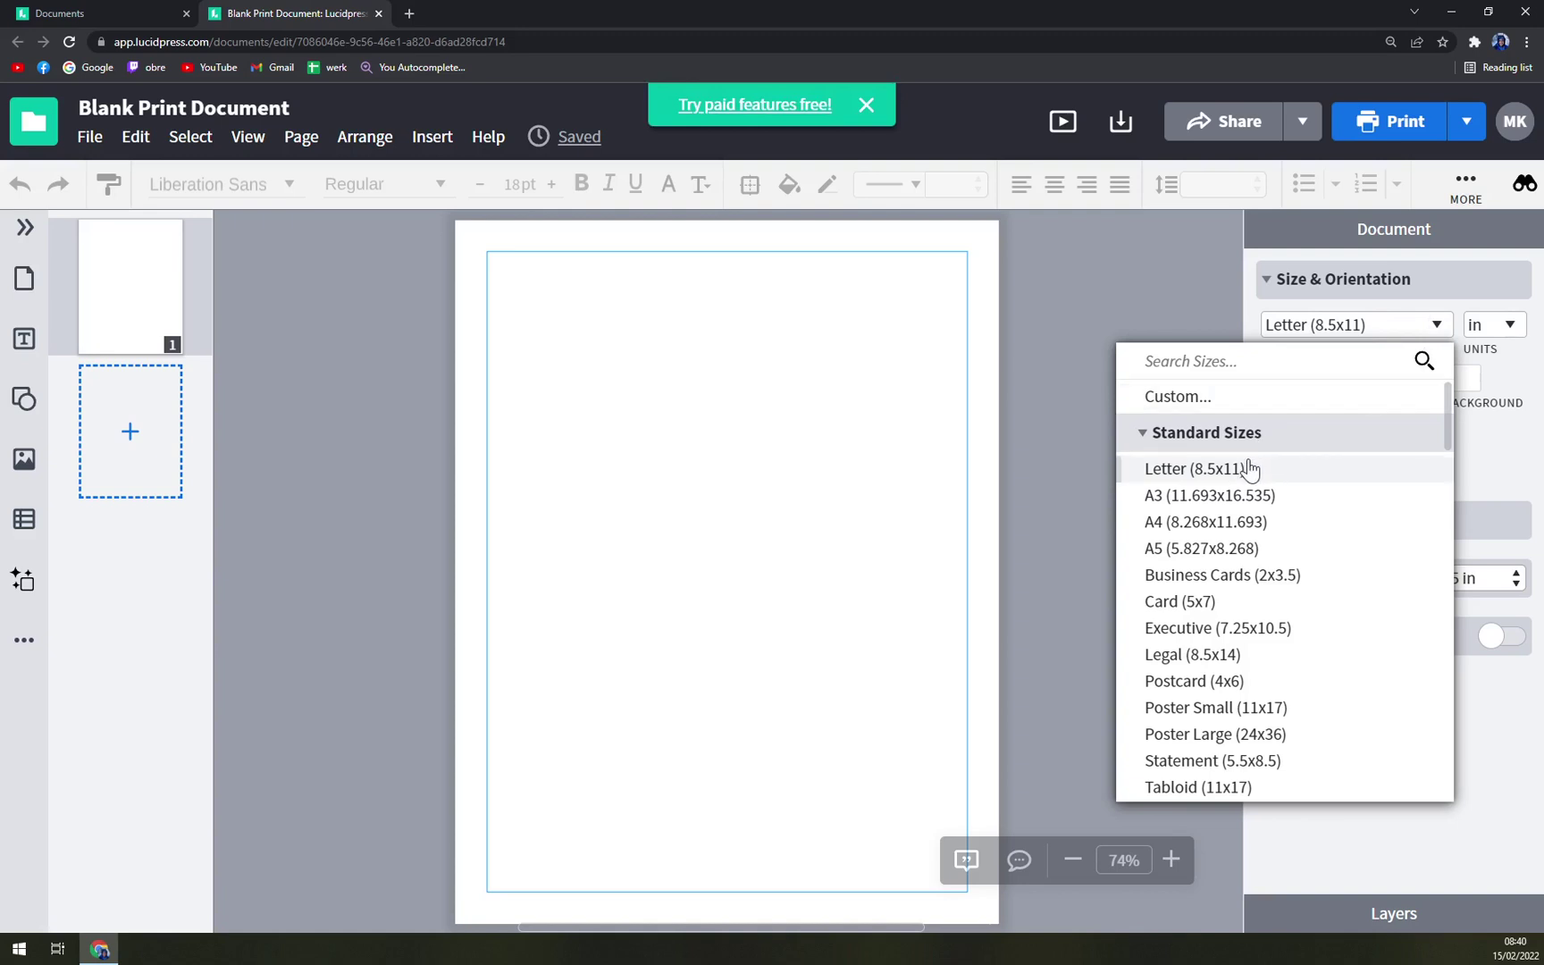
click(1211, 527)
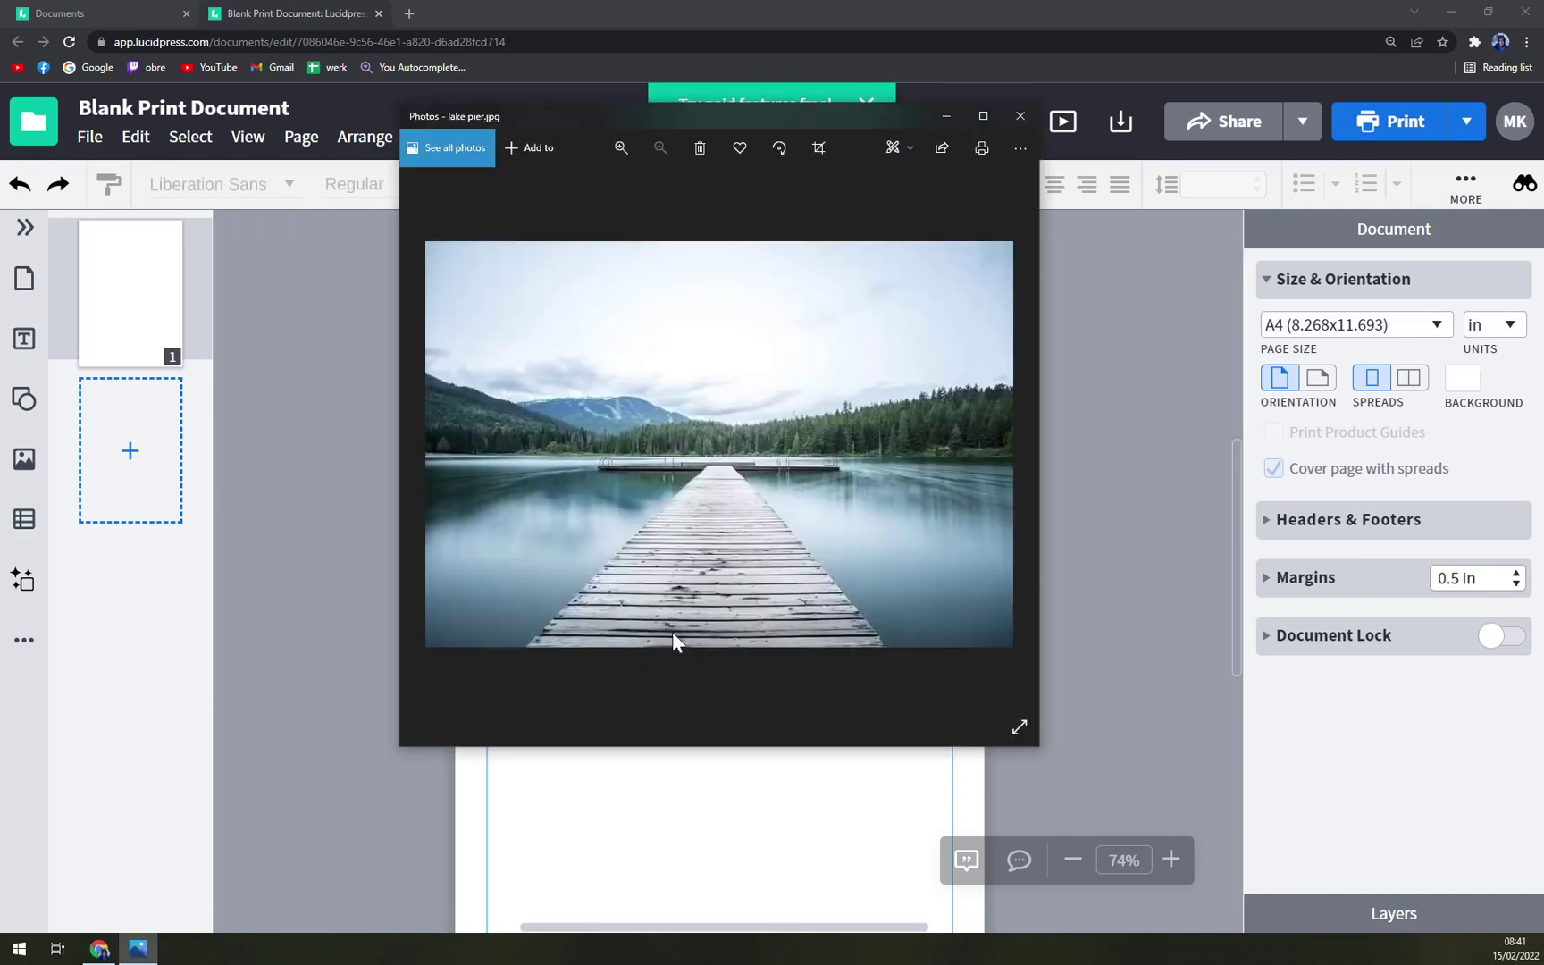
Step: Close the photo viewer and place the lake pier photo on page 1, about 7.5 in wide
click(1021, 116)
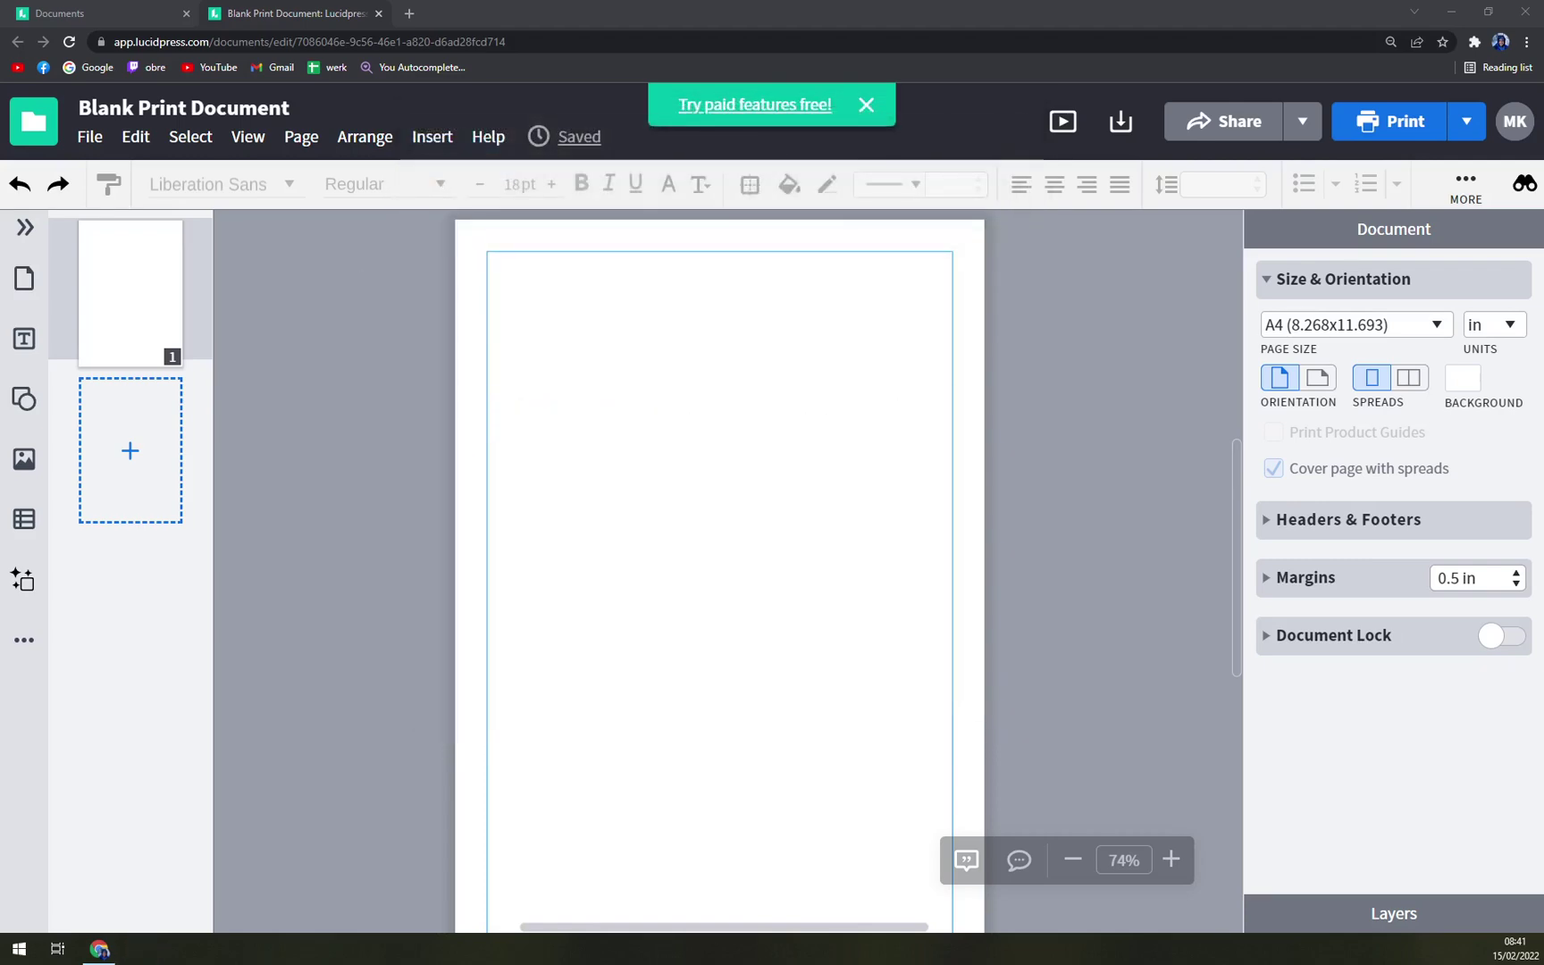
drag(682, 585, 684, 589)
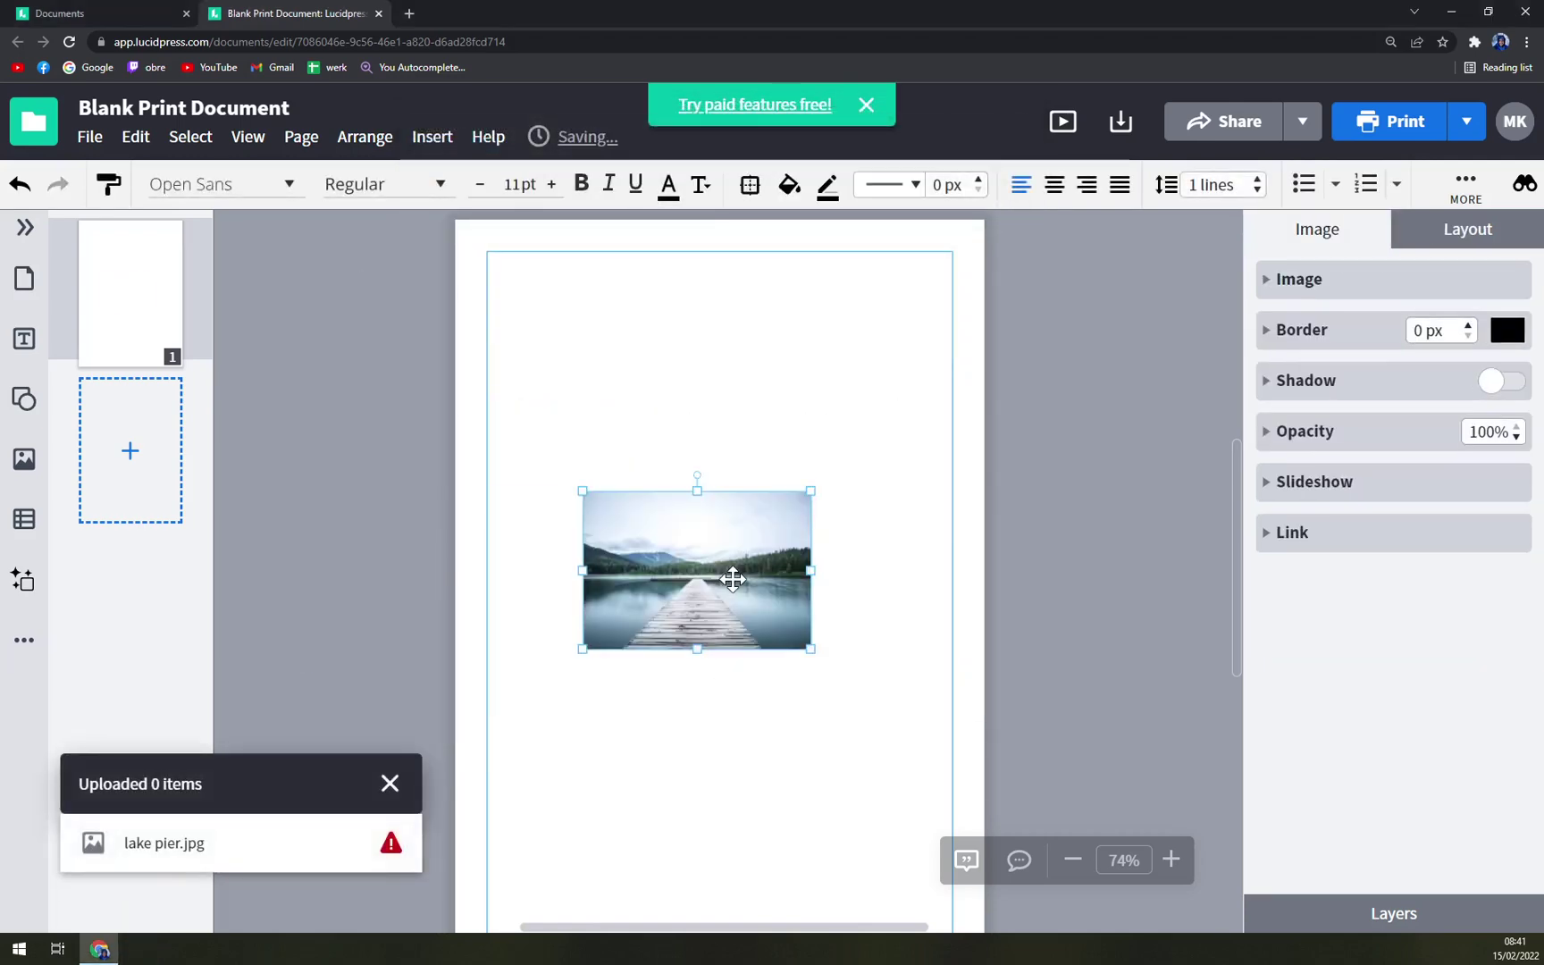
drag(689, 514, 608, 360)
drag(730, 506, 764, 442)
Step: Make the page landscape and stretch the lake pier photo to fill the margins
click(1037, 354)
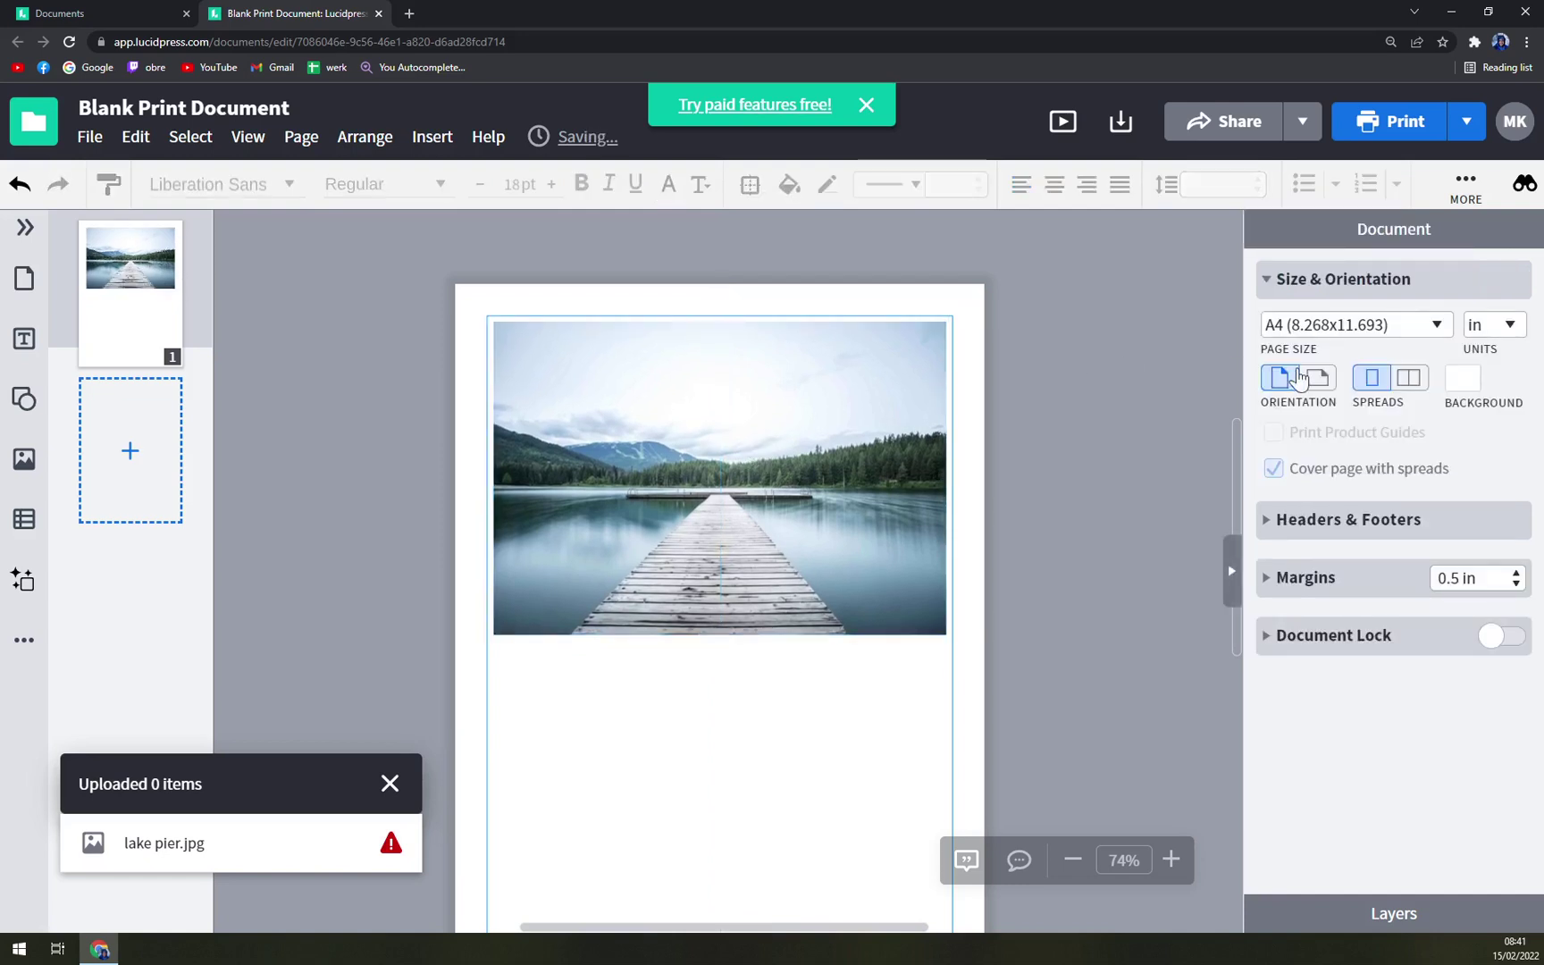
click(1317, 381)
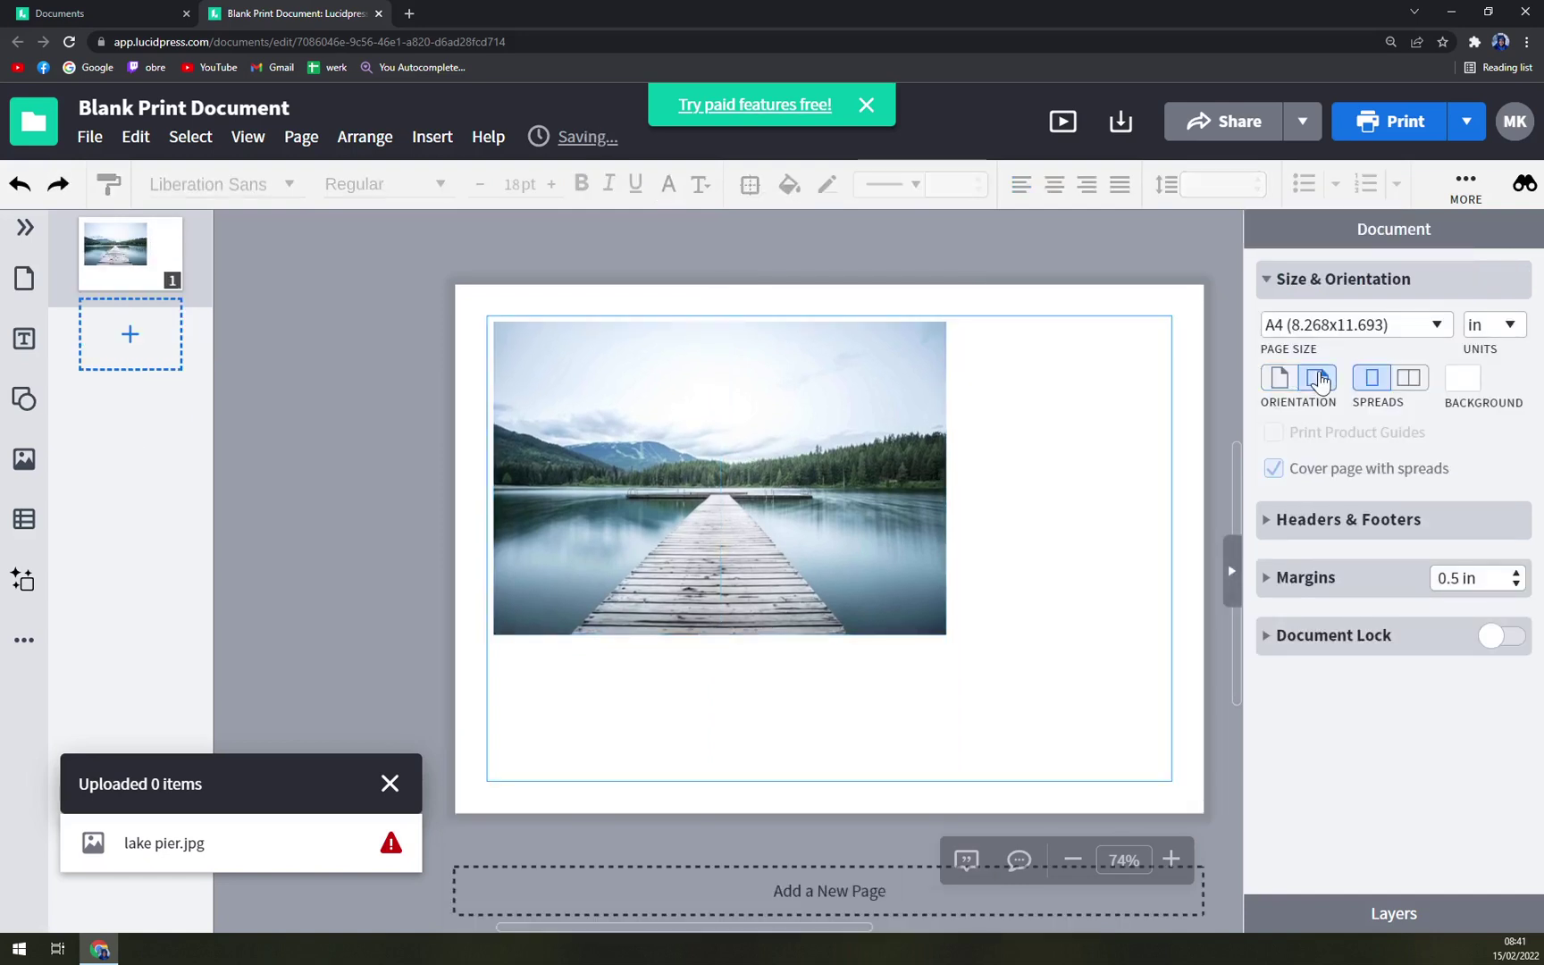
click(946, 631)
drag(945, 631, 1105, 770)
drag(923, 677, 885, 642)
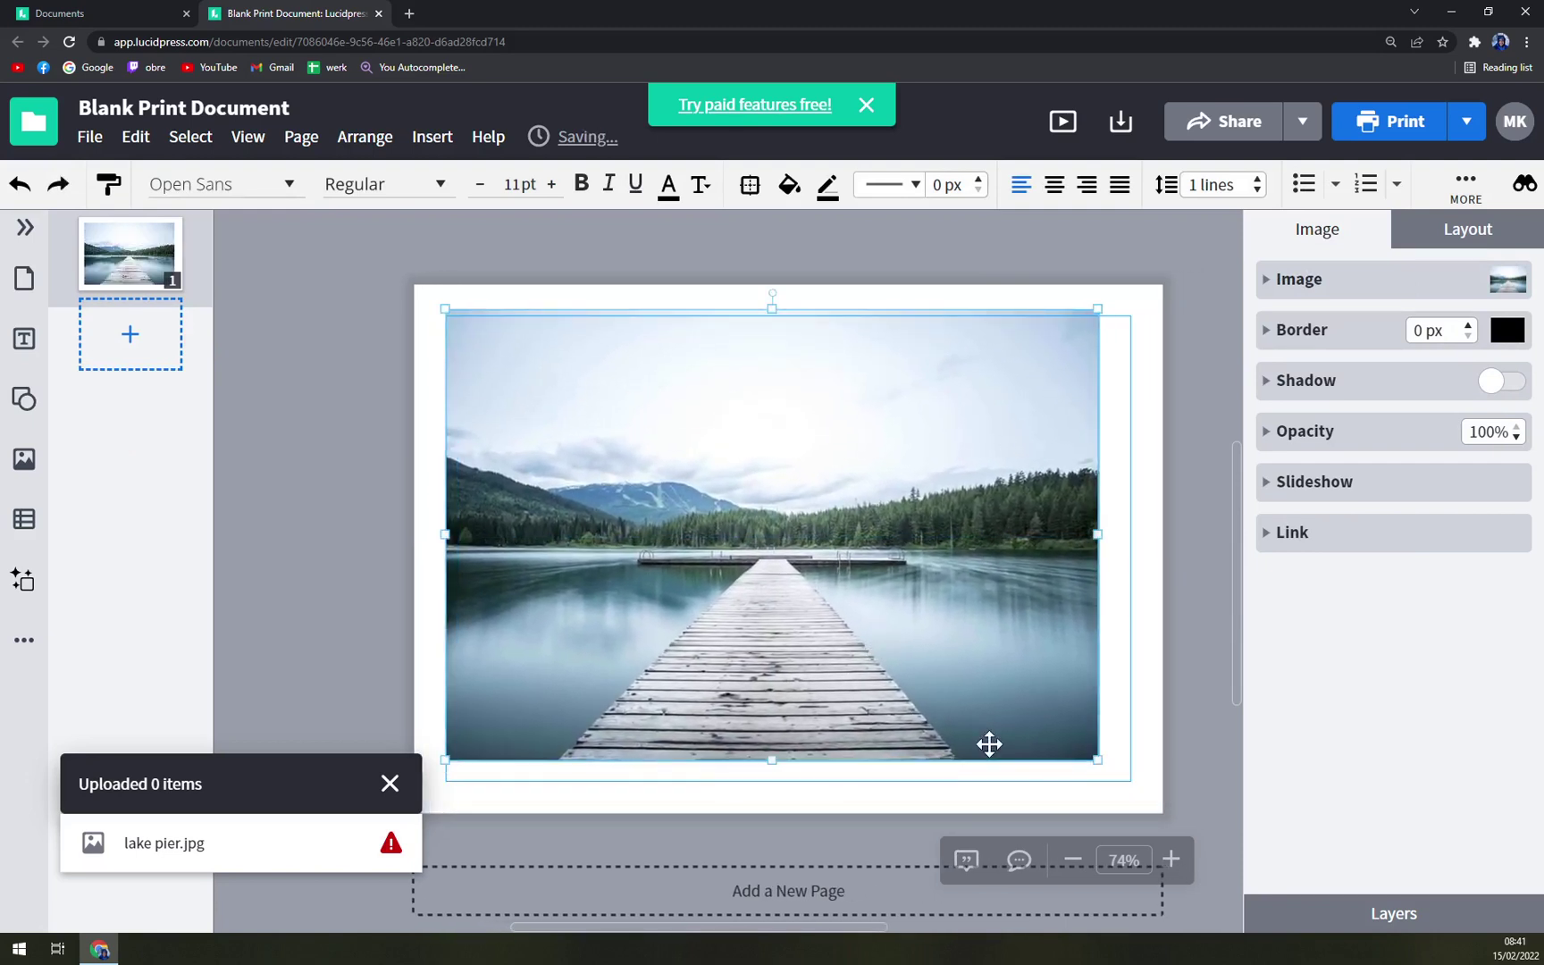
mouse_move(1095, 534)
mouse_down()
mouse_move(1134, 535)
mouse_move(1119, 542)
mouse_up()
mouse_move(872, 568)
mouse_down()
mouse_move(885, 583)
mouse_move(865, 578)
mouse_up()
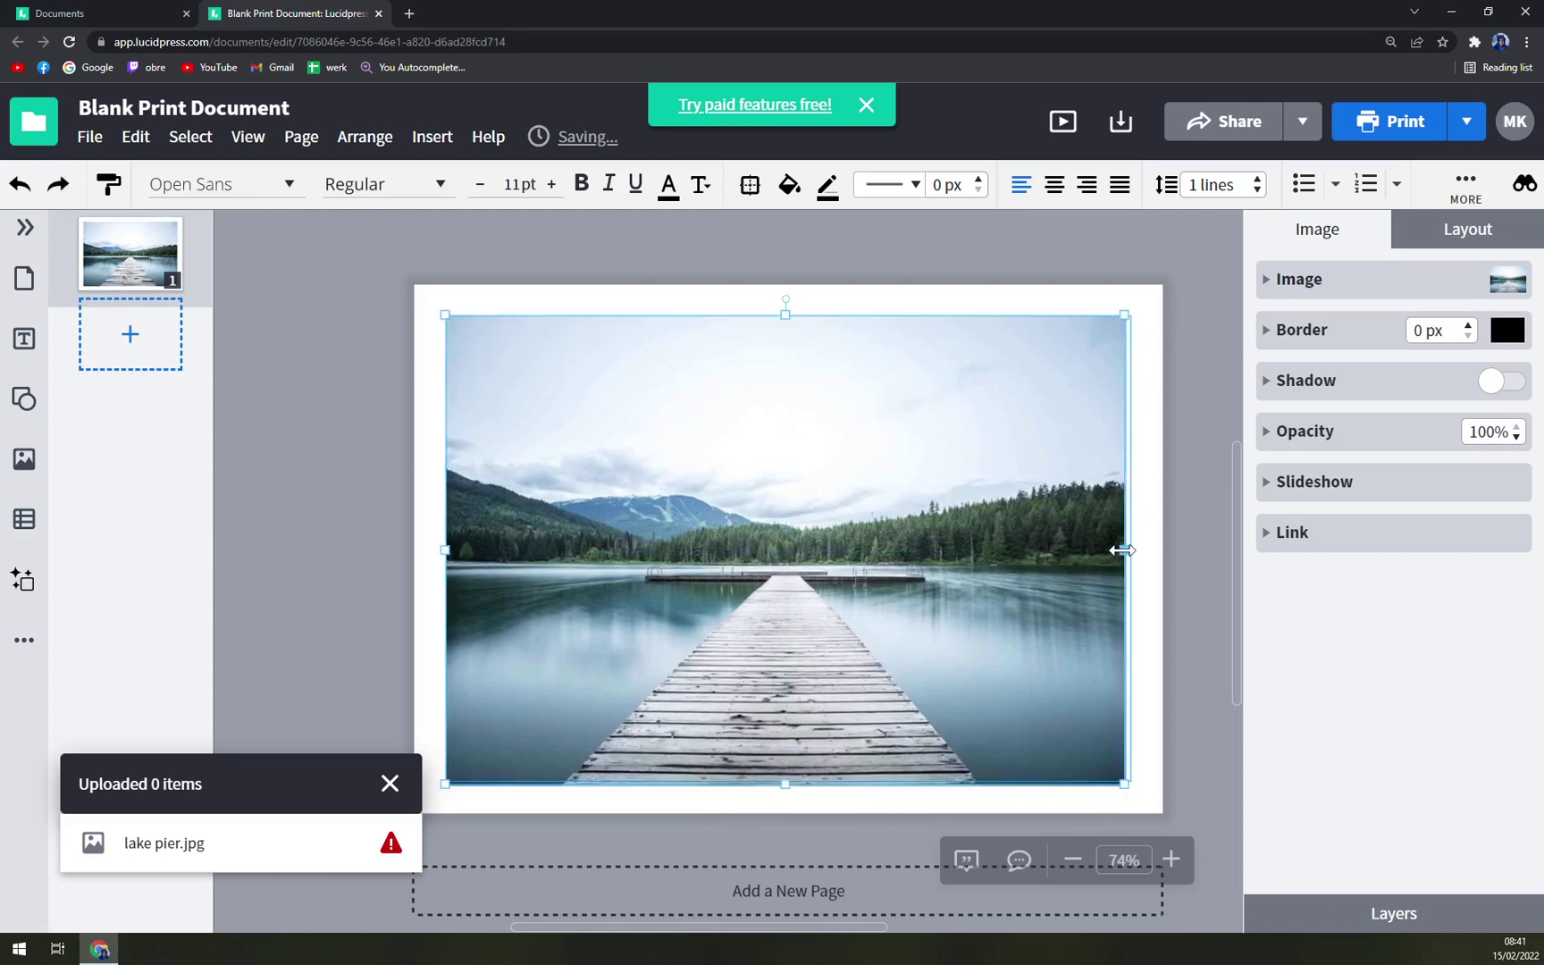
drag(1126, 551, 1131, 552)
click(1172, 588)
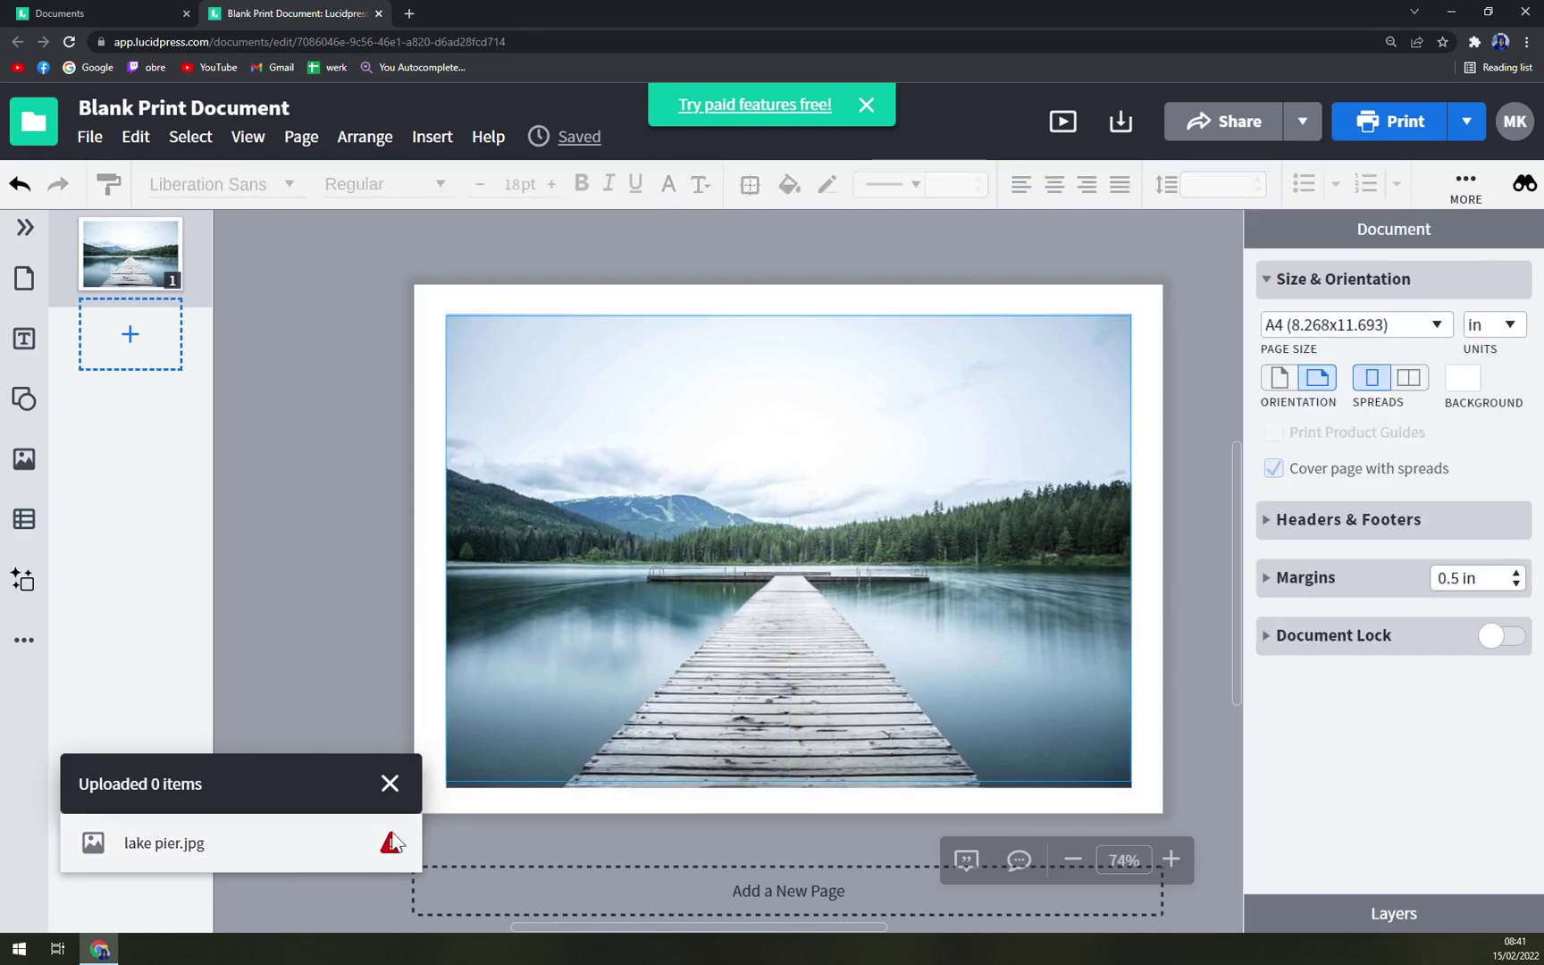
click(402, 804)
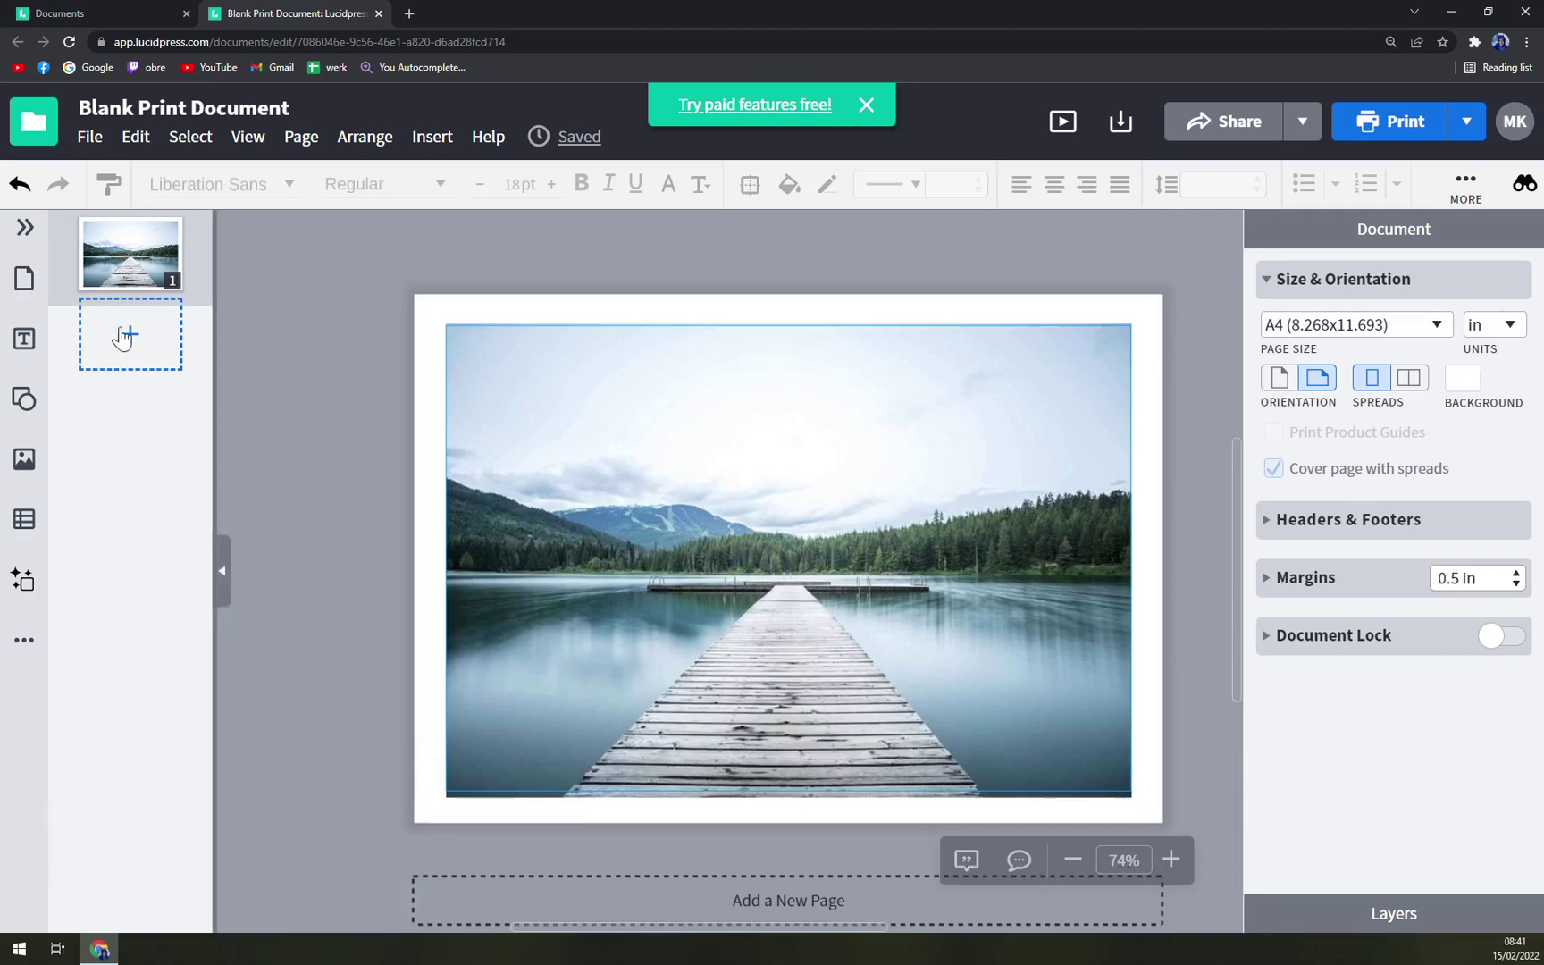
Step: Add a blank second page after the lake pier photo page
scroll(344, 483, up, 4)
scroll(535, 483, down, 7)
scroll(745, 672, up, 1)
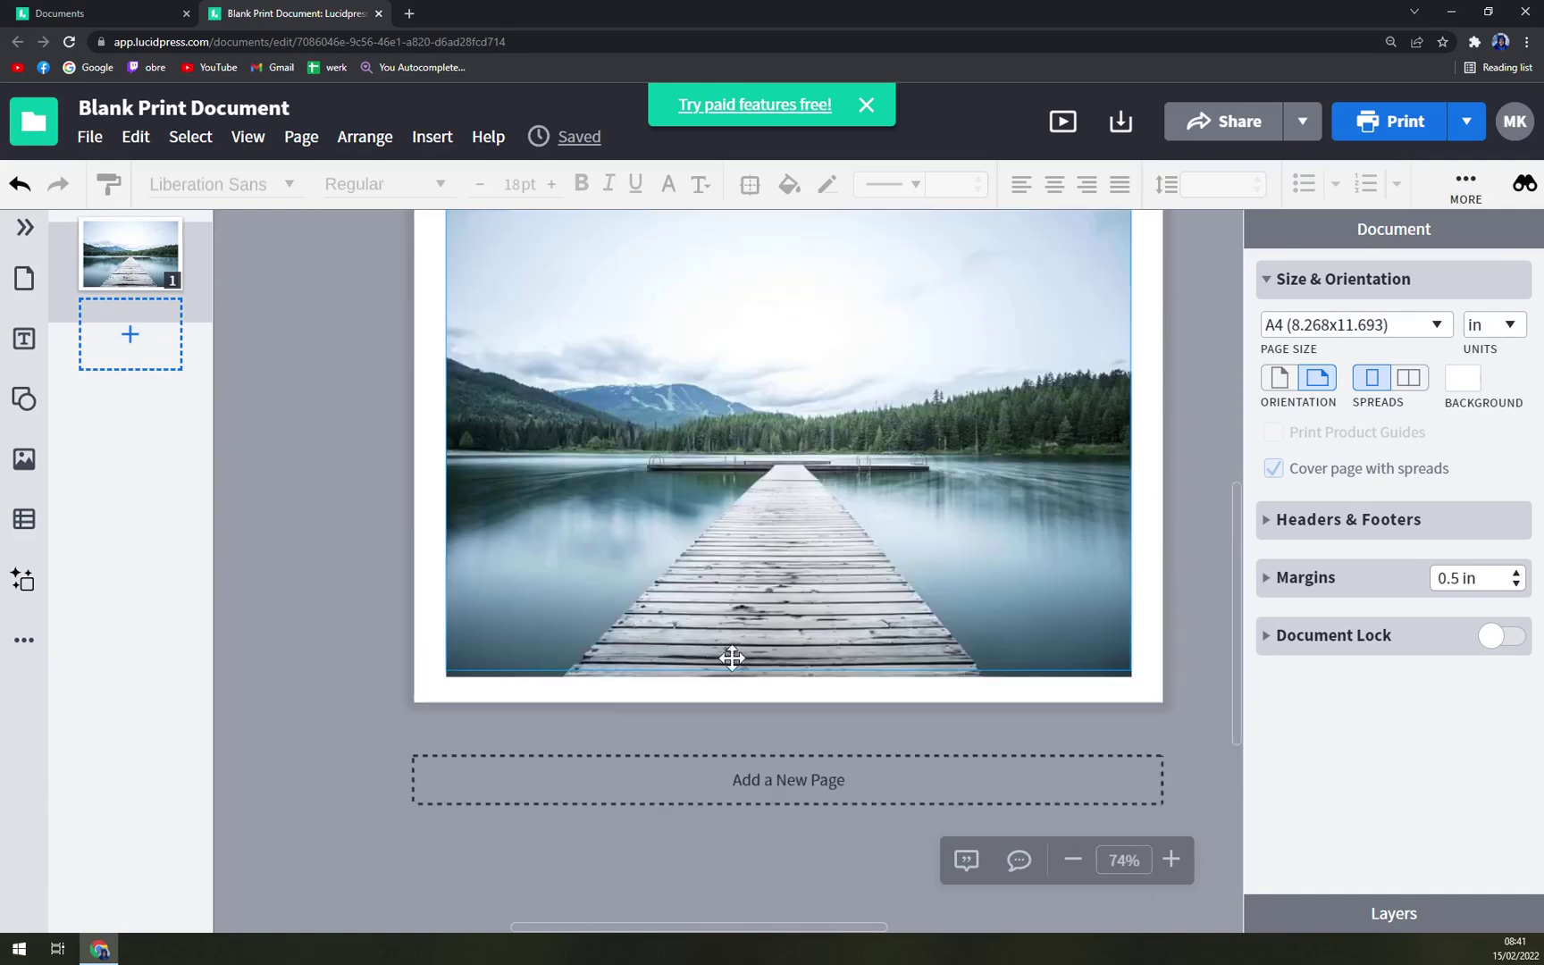
click(799, 790)
scroll(614, 661, up, 1)
scroll(627, 659, down, 4)
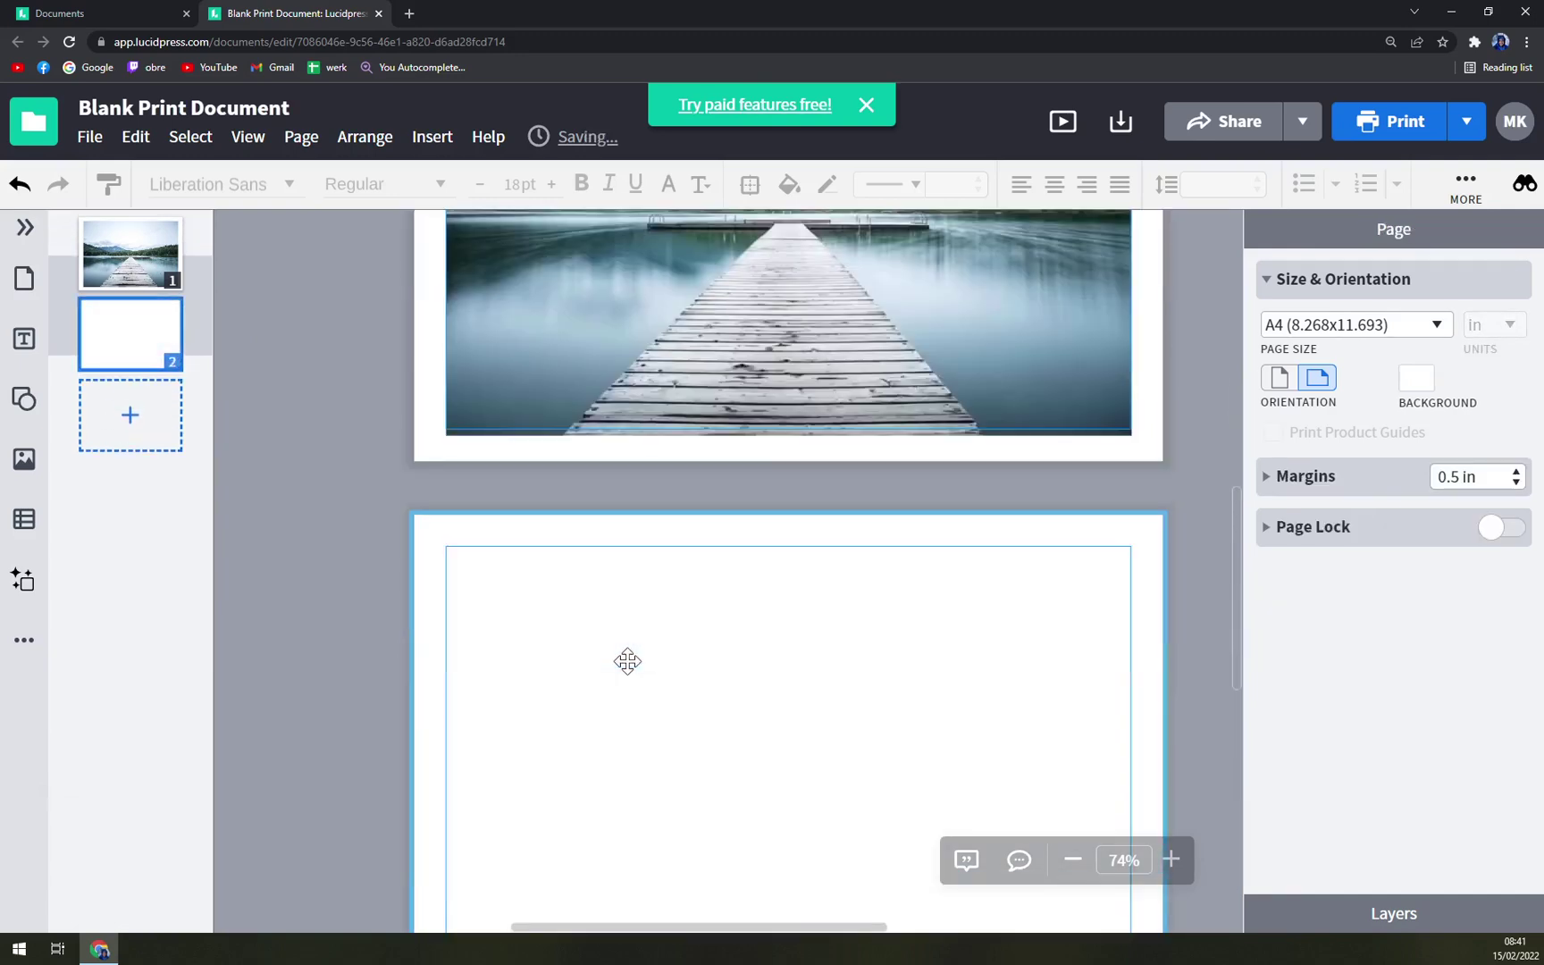
scroll(828, 547, up, 4)
scroll(840, 563, down, 4)
Step: With the page-1 pier photo selected, turn on Bold and choose the ChunkFive font
click(772, 309)
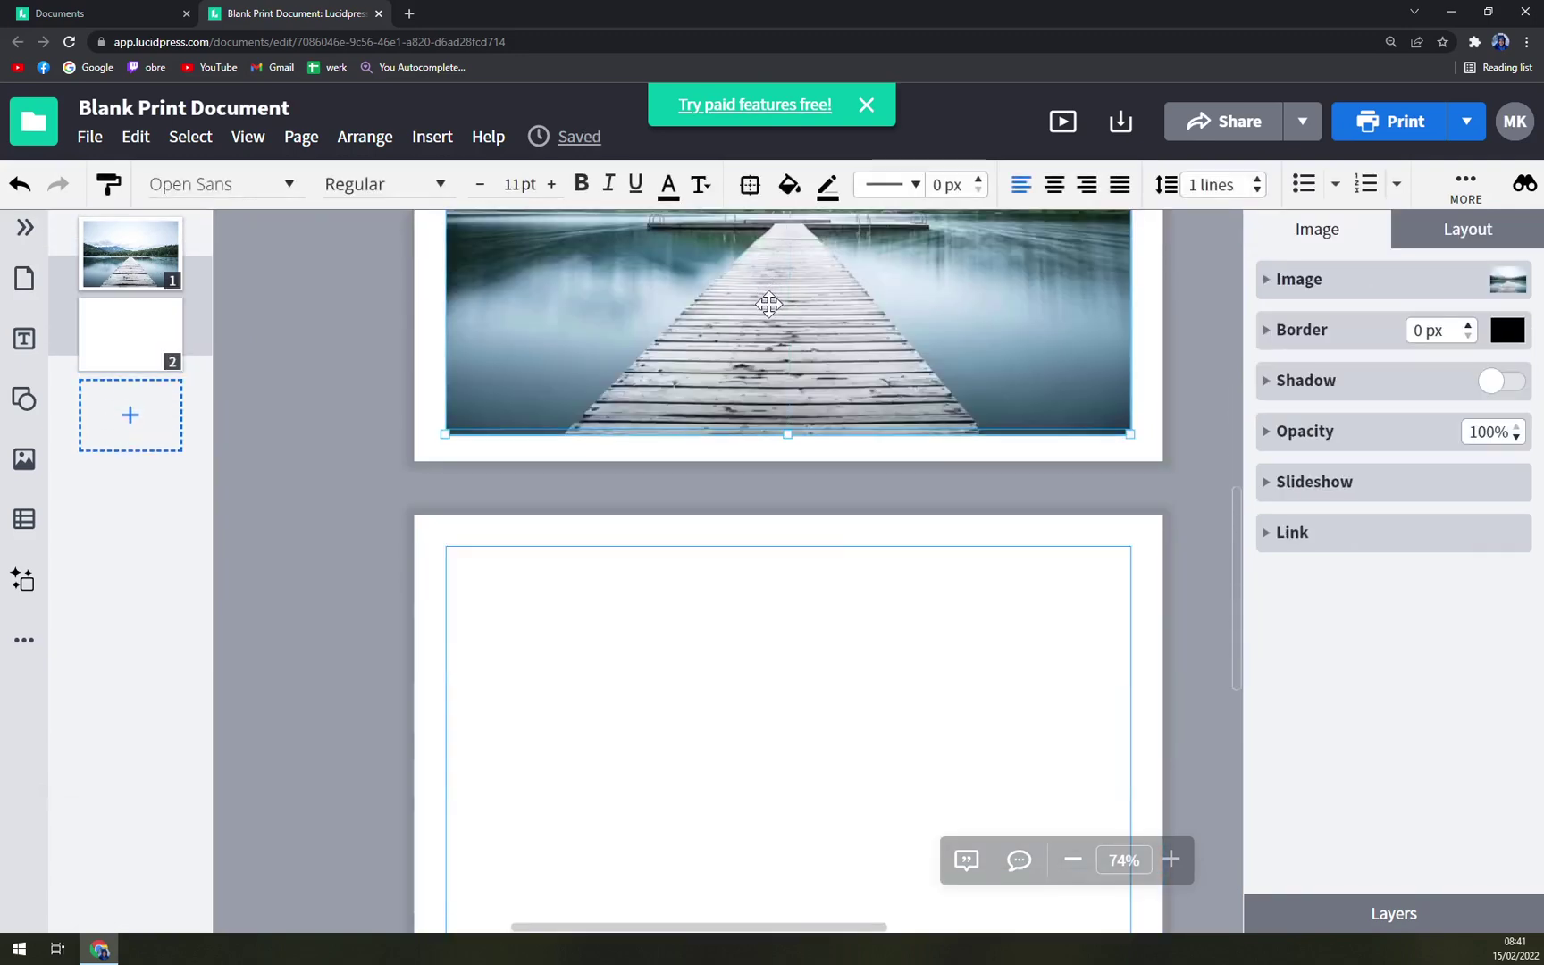
scroll(342, 504, up, 1)
scroll(343, 506, up, 1)
click(582, 184)
key(ctrl+z)
scroll(572, 234, up, 2)
click(583, 186)
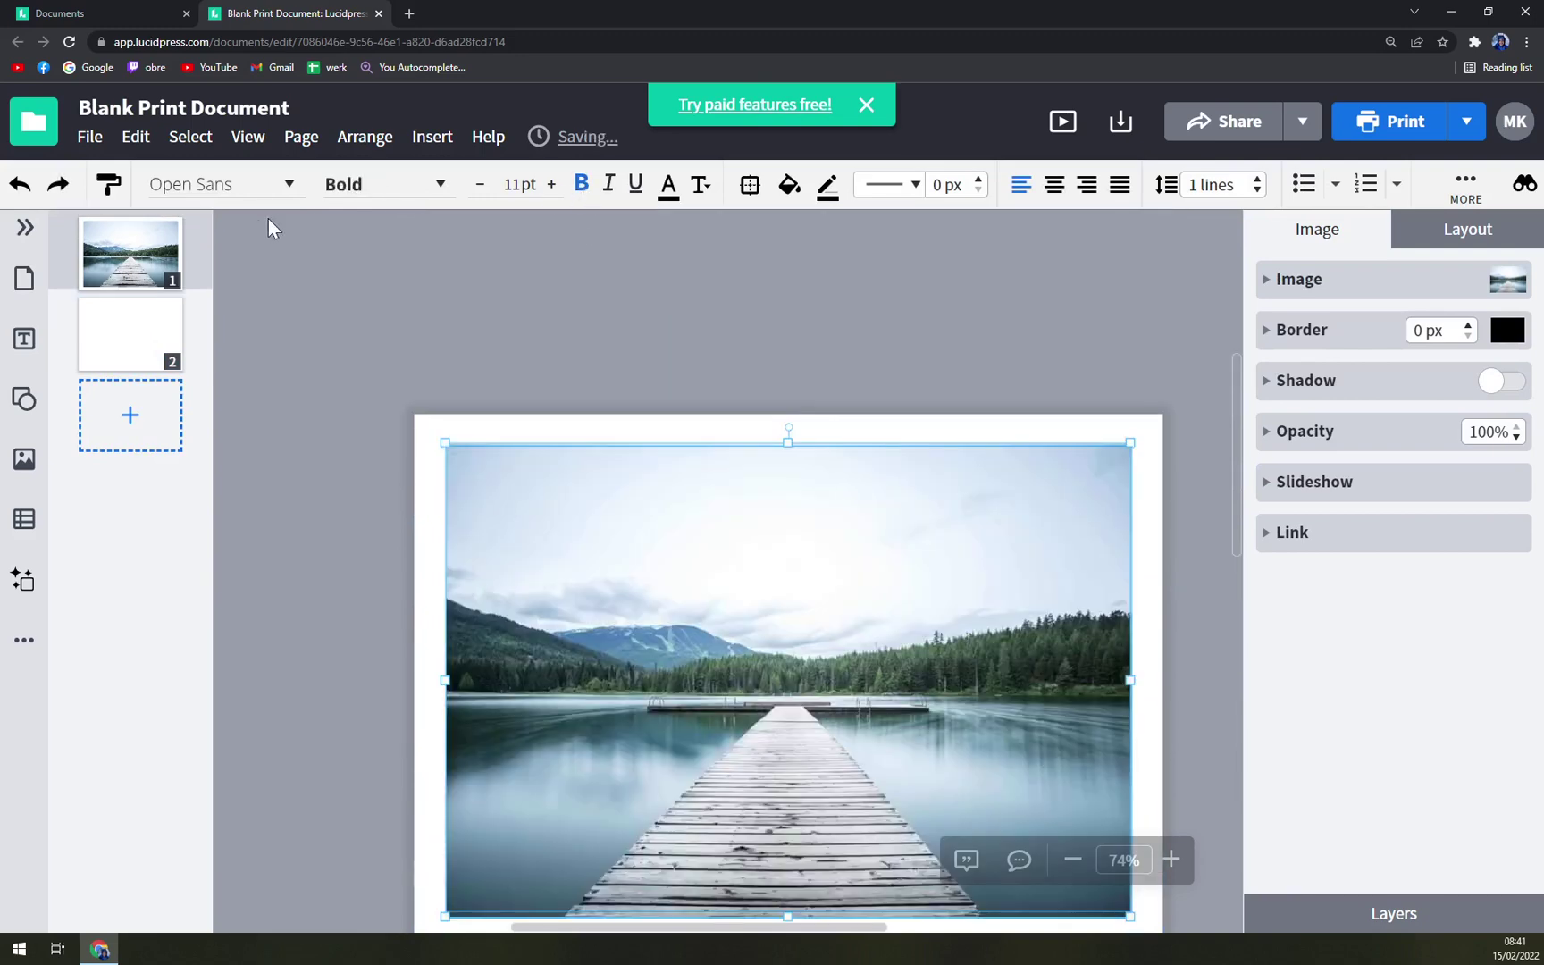
click(247, 189)
click(246, 516)
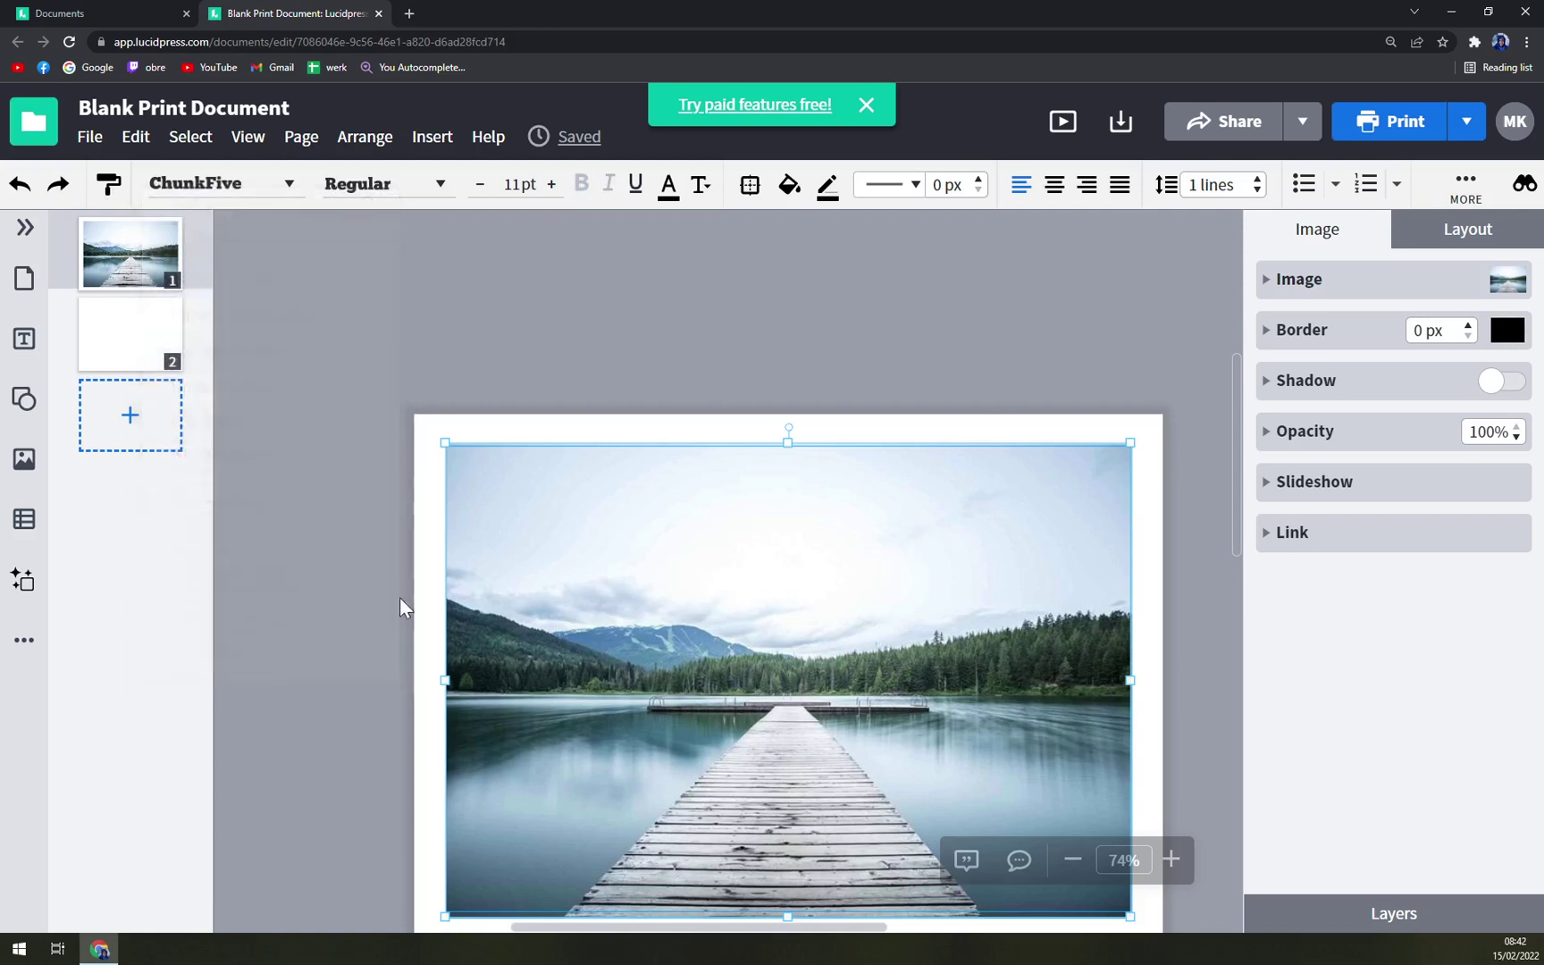
Step: Nudge the pier photo slightly right and down, then review its size and position settings
mouse_move(593, 522)
mouse_down()
mouse_move(612, 537)
mouse_move(576, 513)
mouse_up()
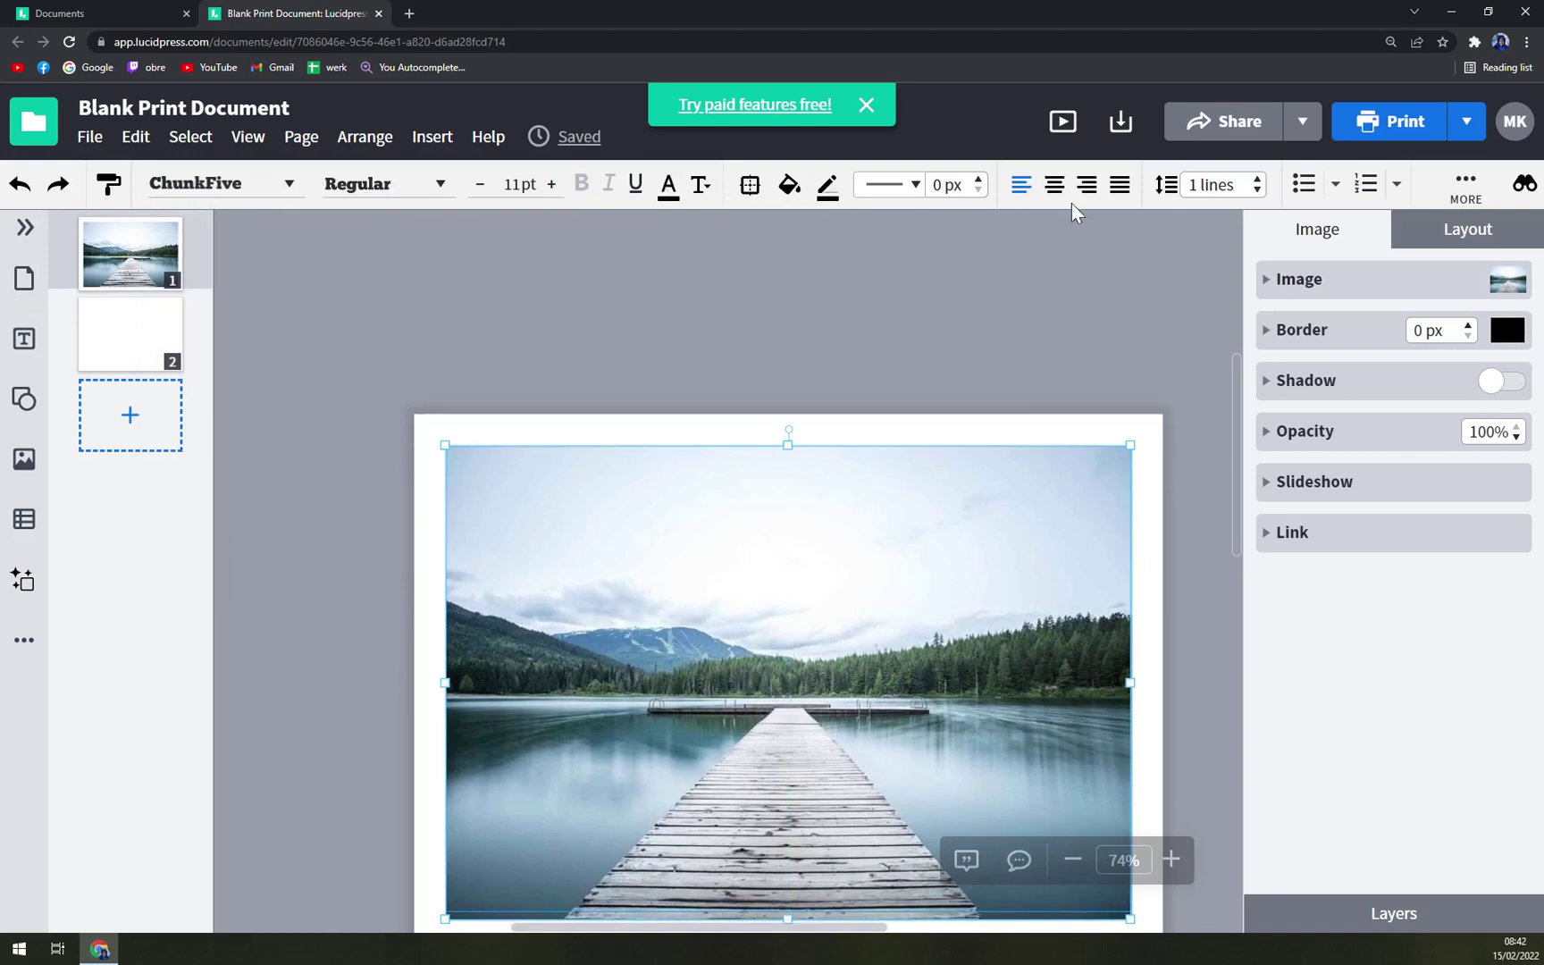
click(1470, 234)
click(1317, 234)
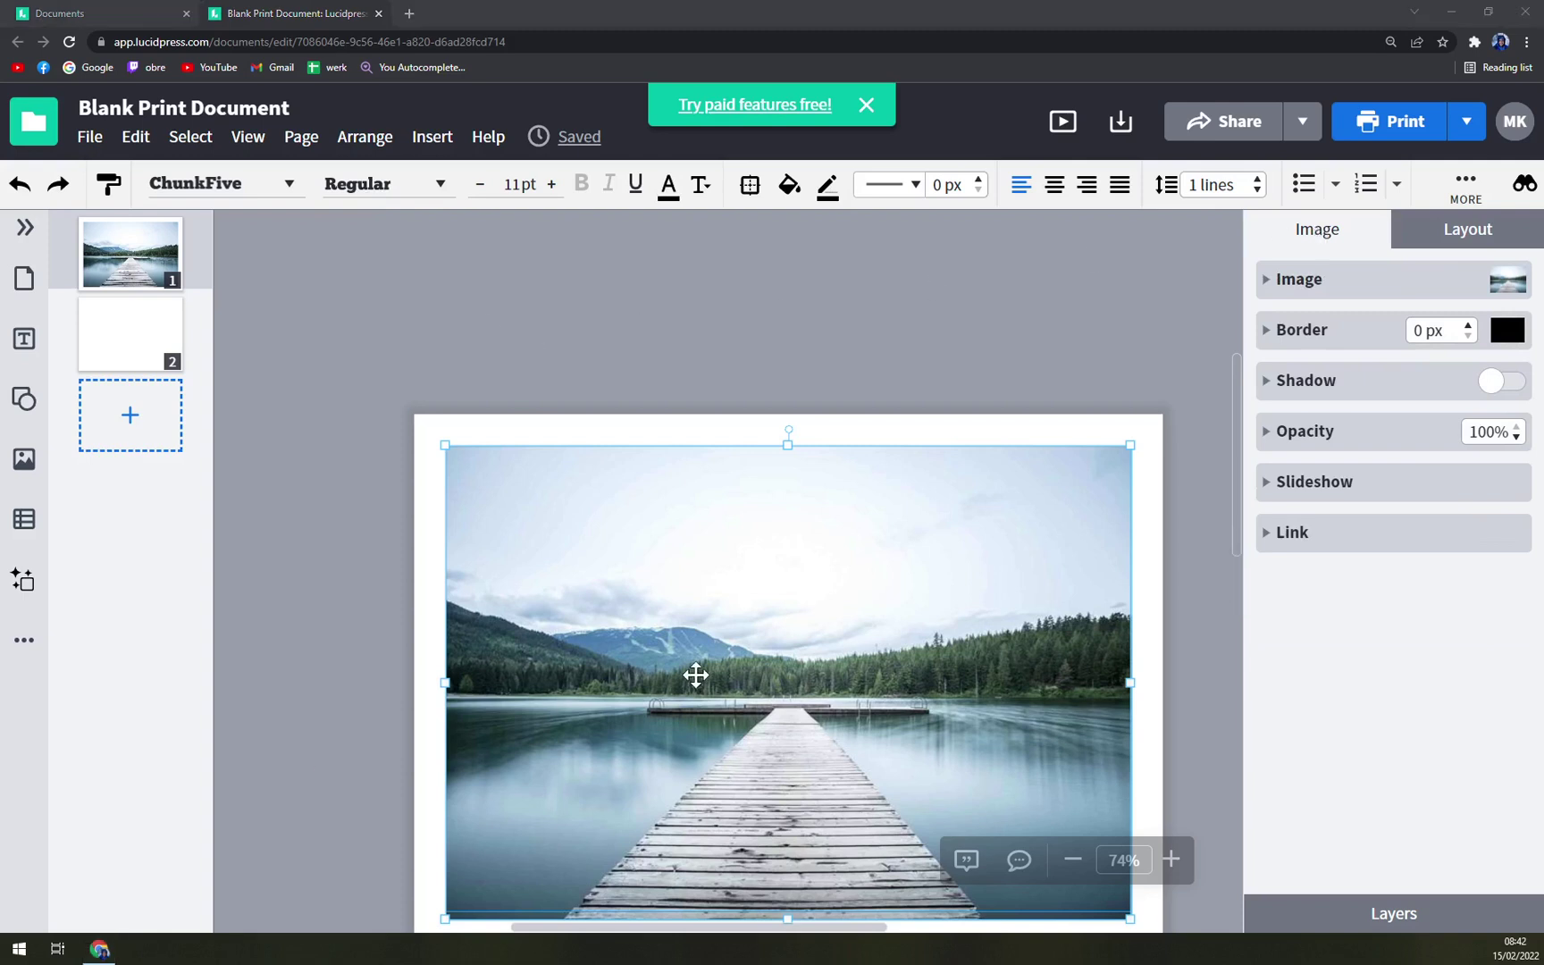
scroll(689, 670, down, 1)
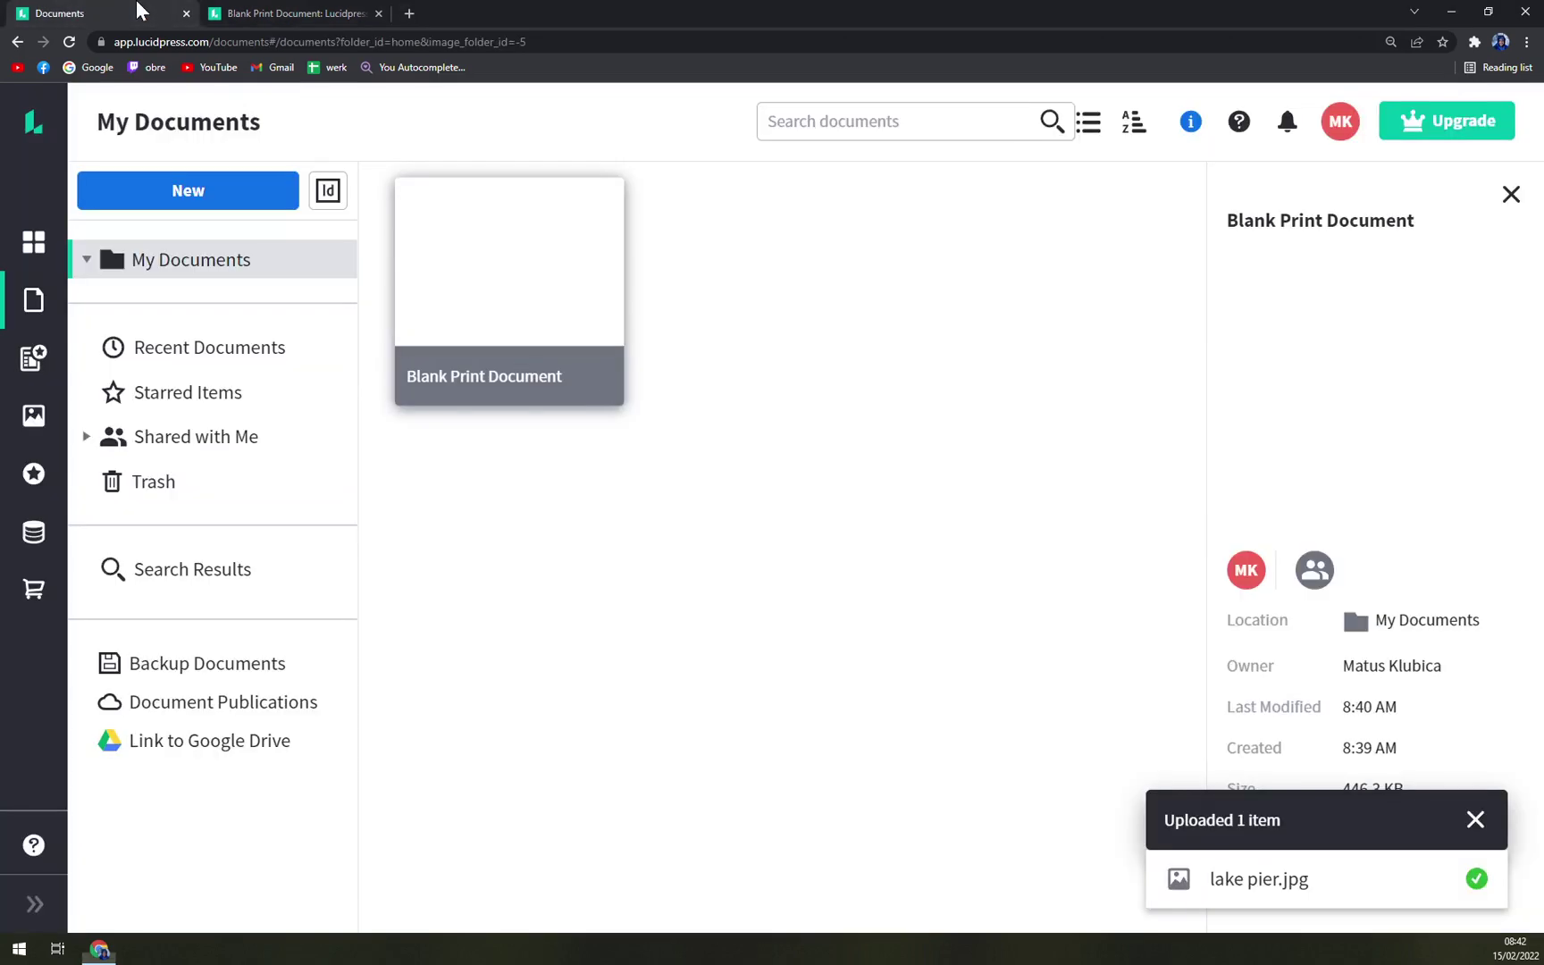
Step: From the documents overview, show the Smart Templates collection and dismiss the upload-completed notice
click(136, 13)
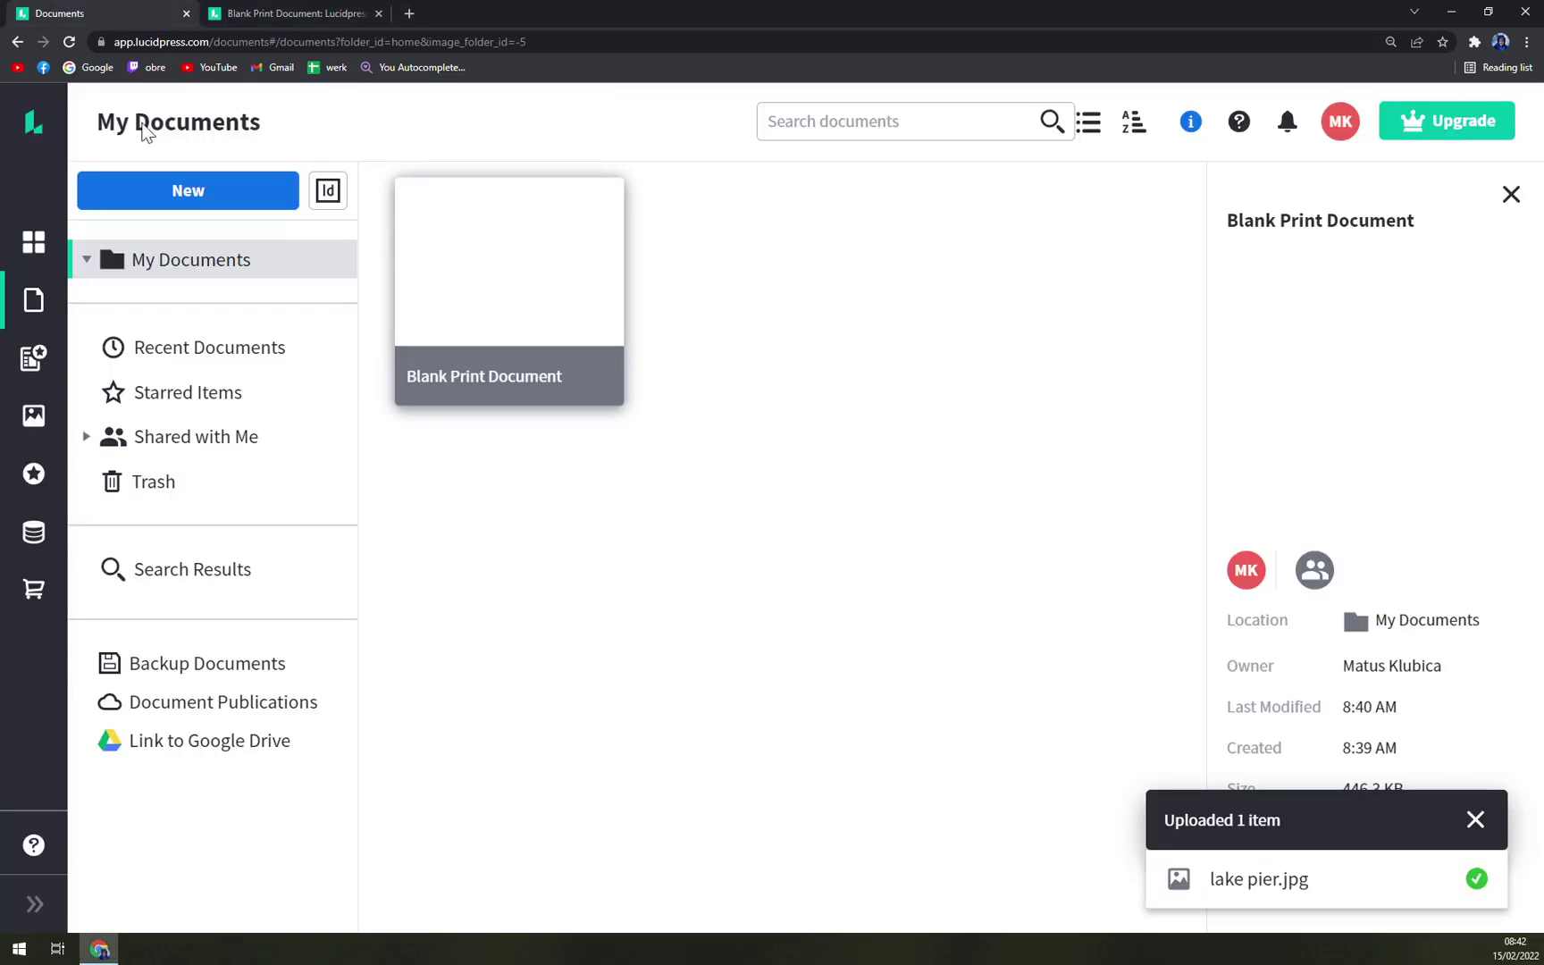
click(44, 368)
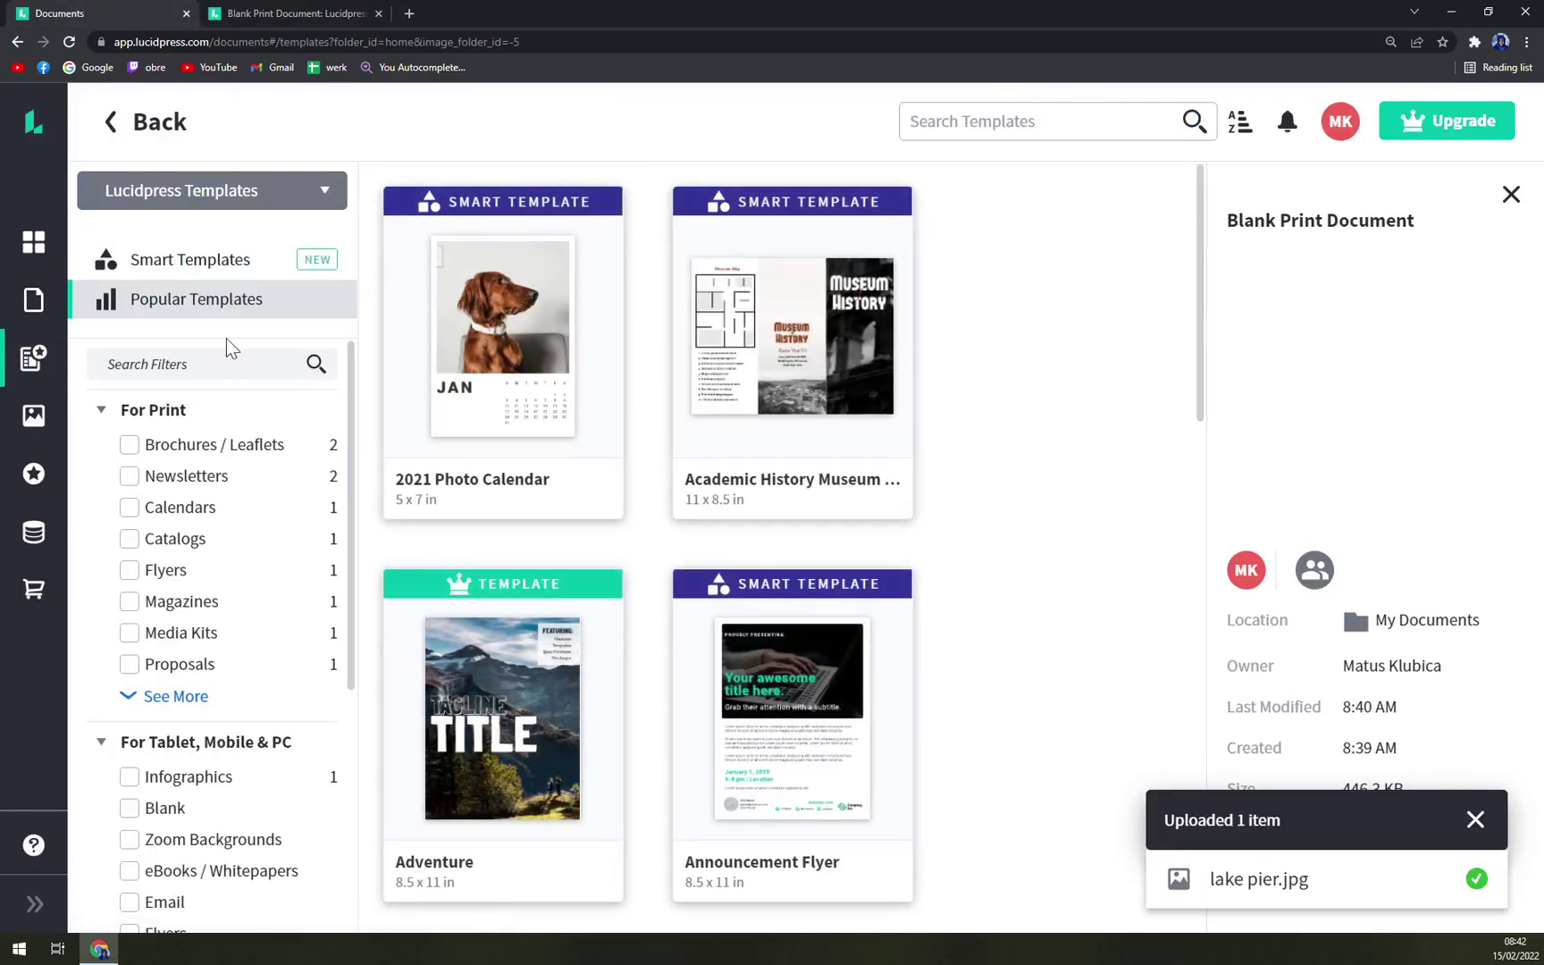
click(160, 260)
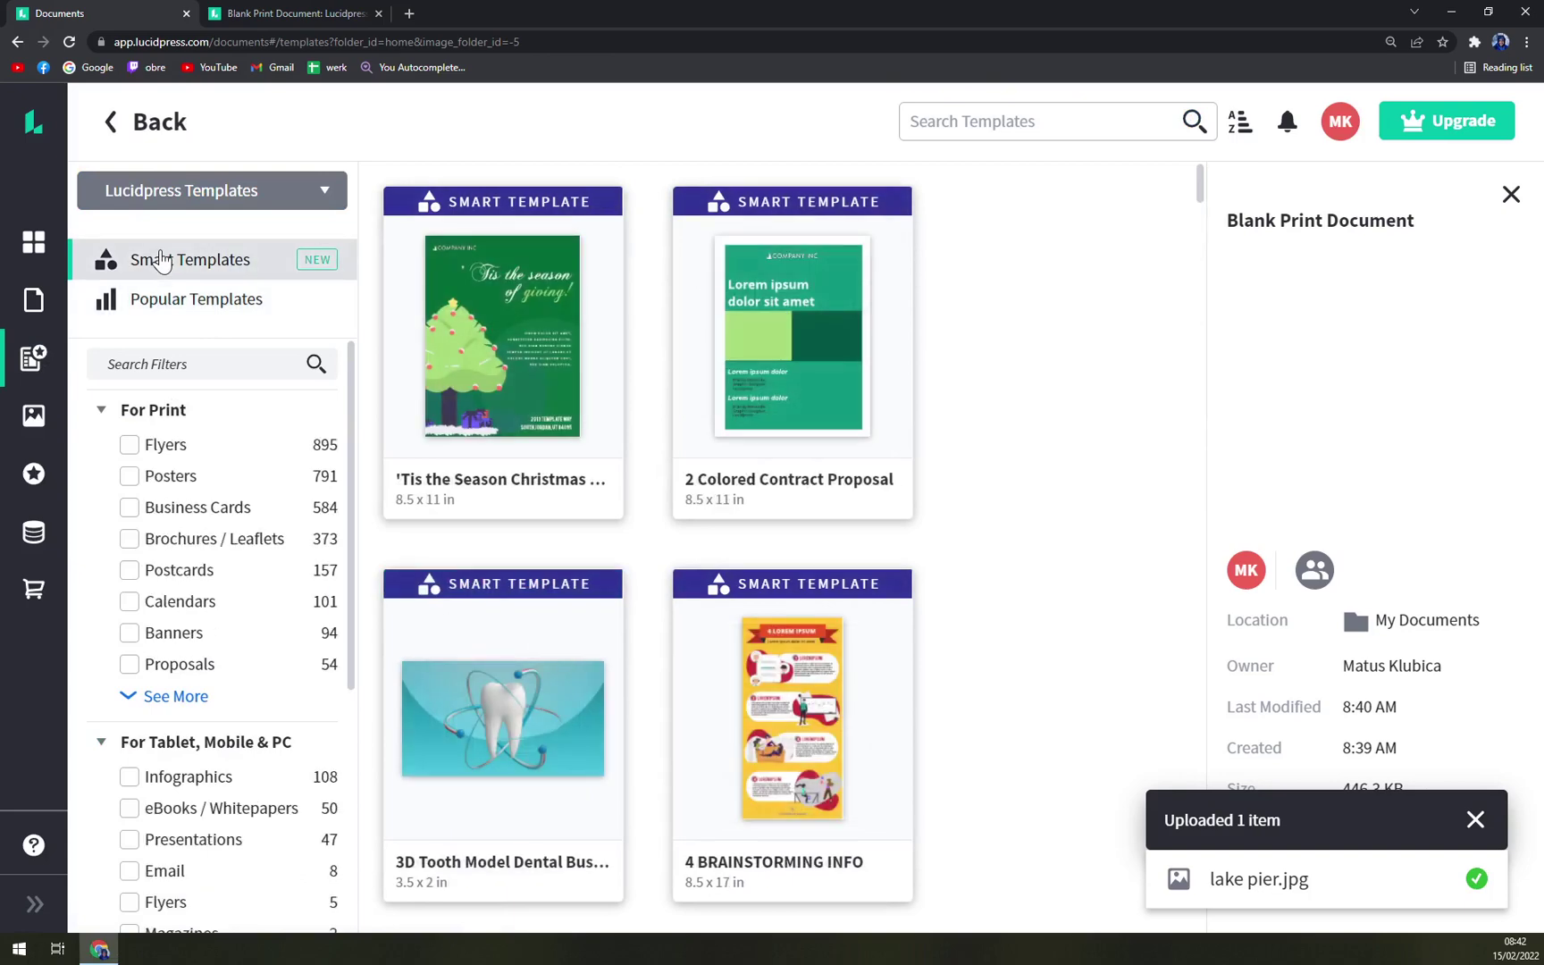
click(1475, 820)
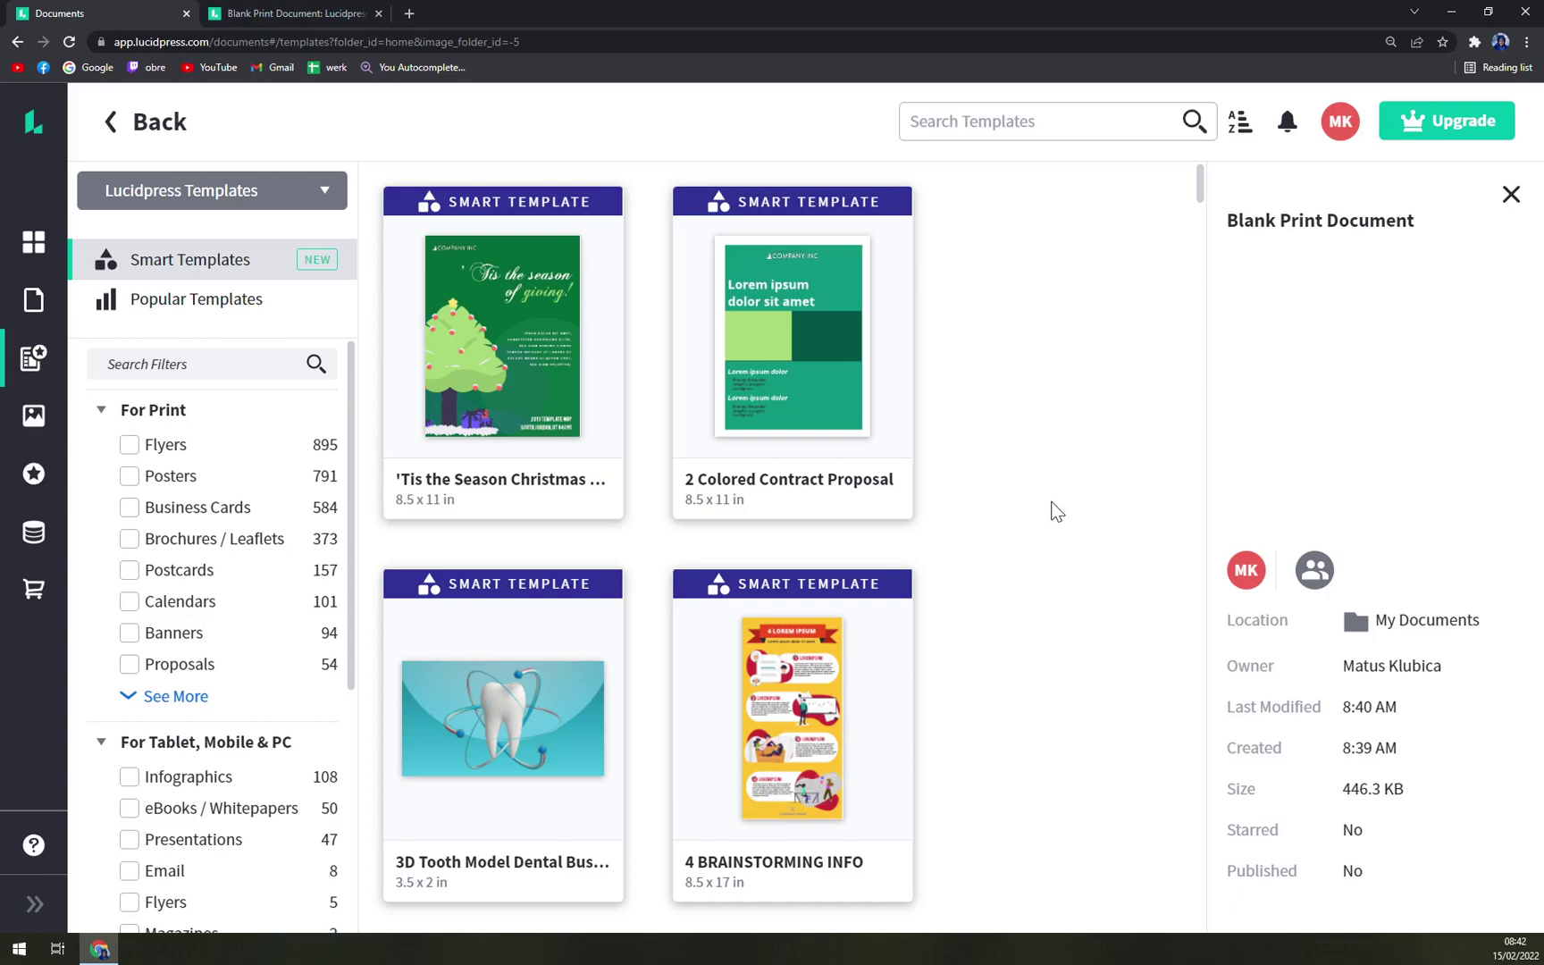
Step: Expand the navigation sidebar to show its labels
scroll(1051, 508, down, 8)
scroll(804, 625, up, 8)
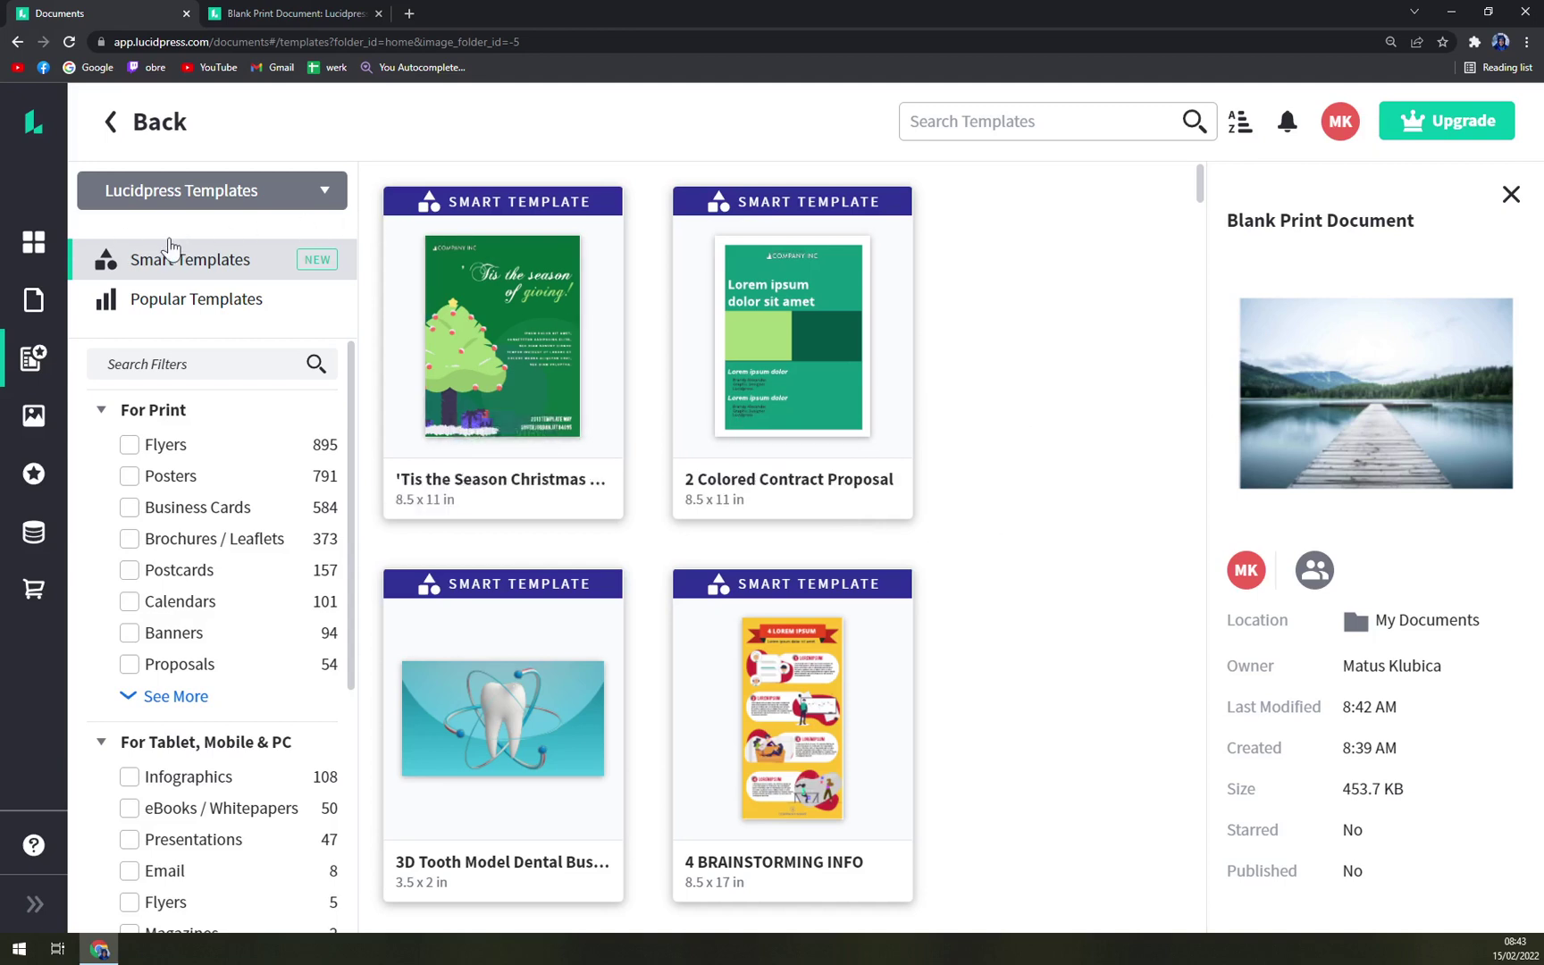
click(34, 904)
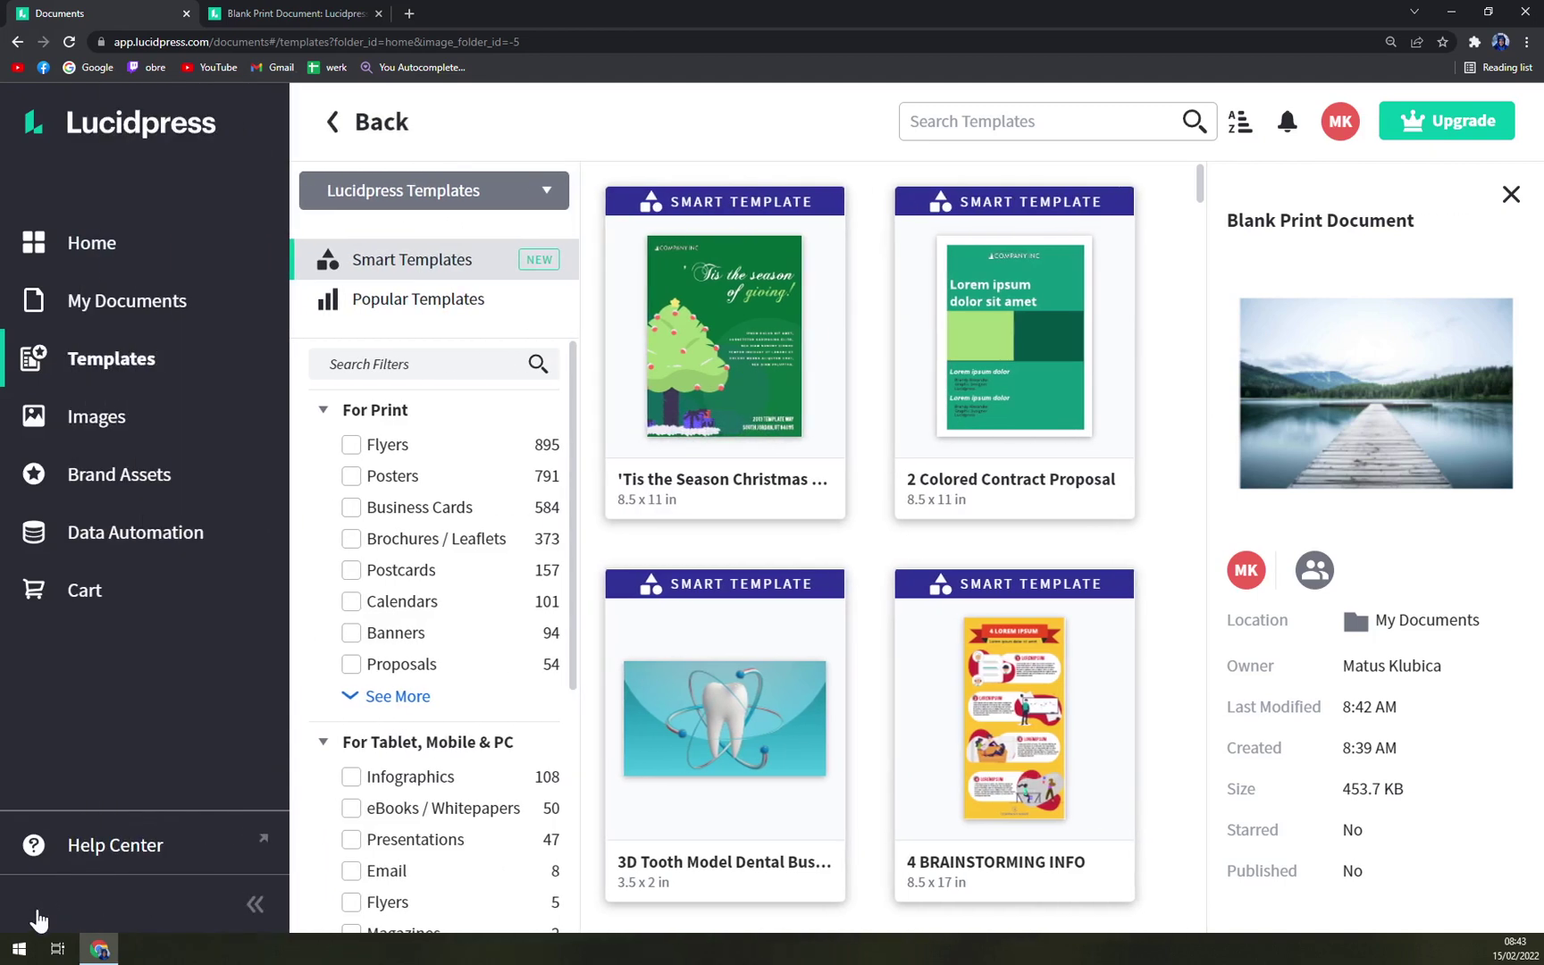
Step: Collapse the sidebar back to icons and open the Preferences settings page
click(239, 922)
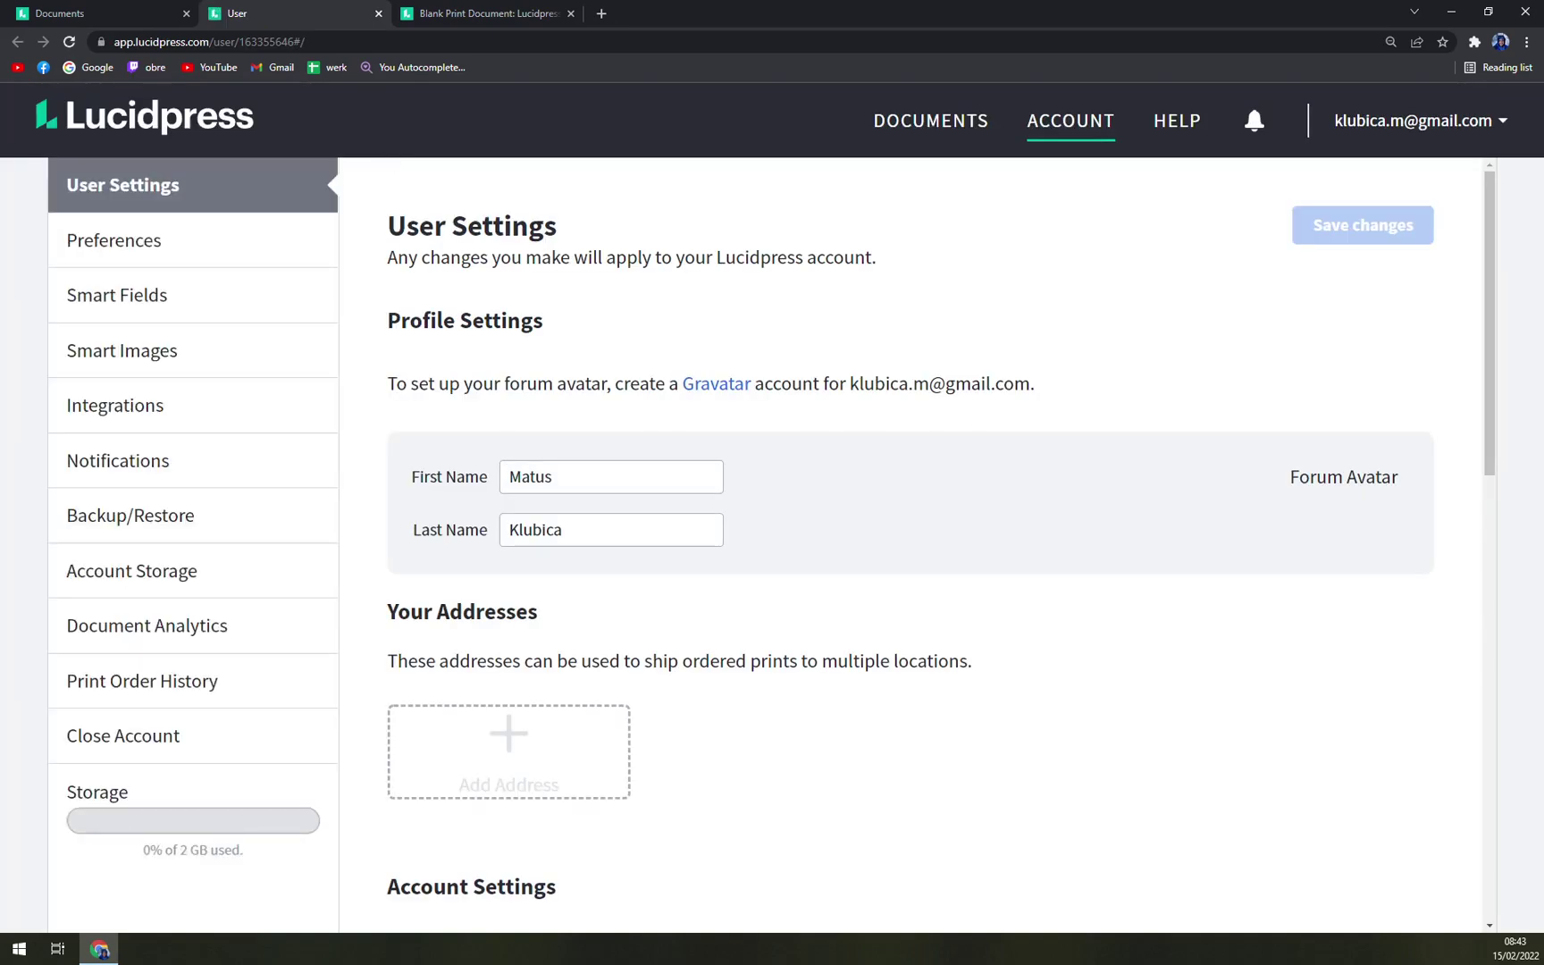
scroll(731, 431, down, 5)
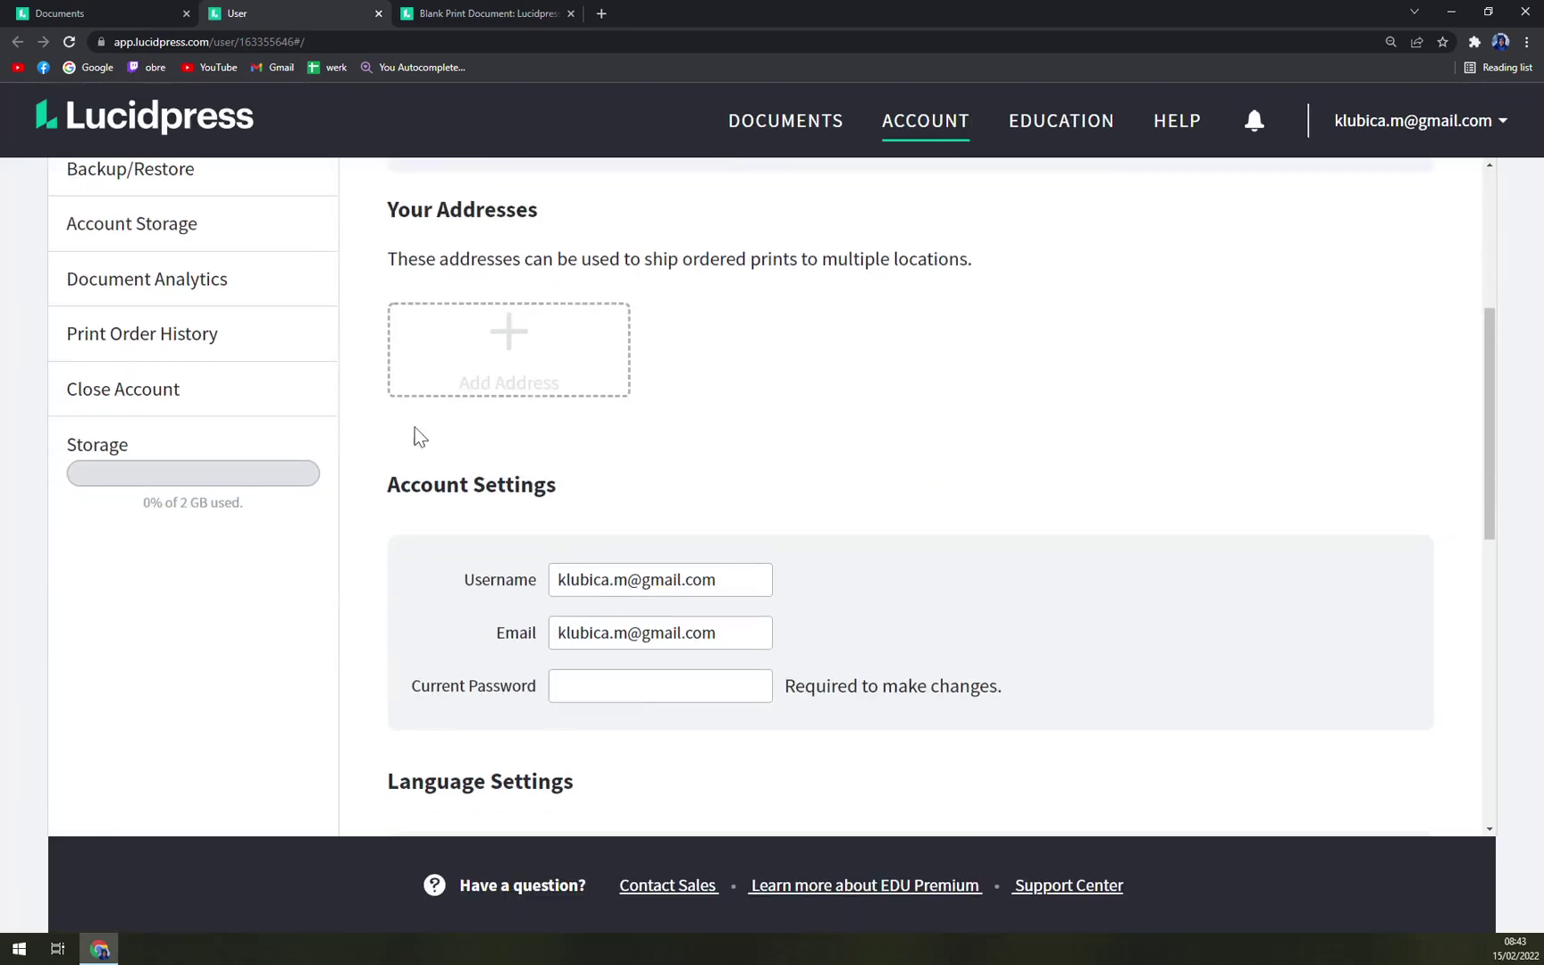
scroll(828, 438, up, 3)
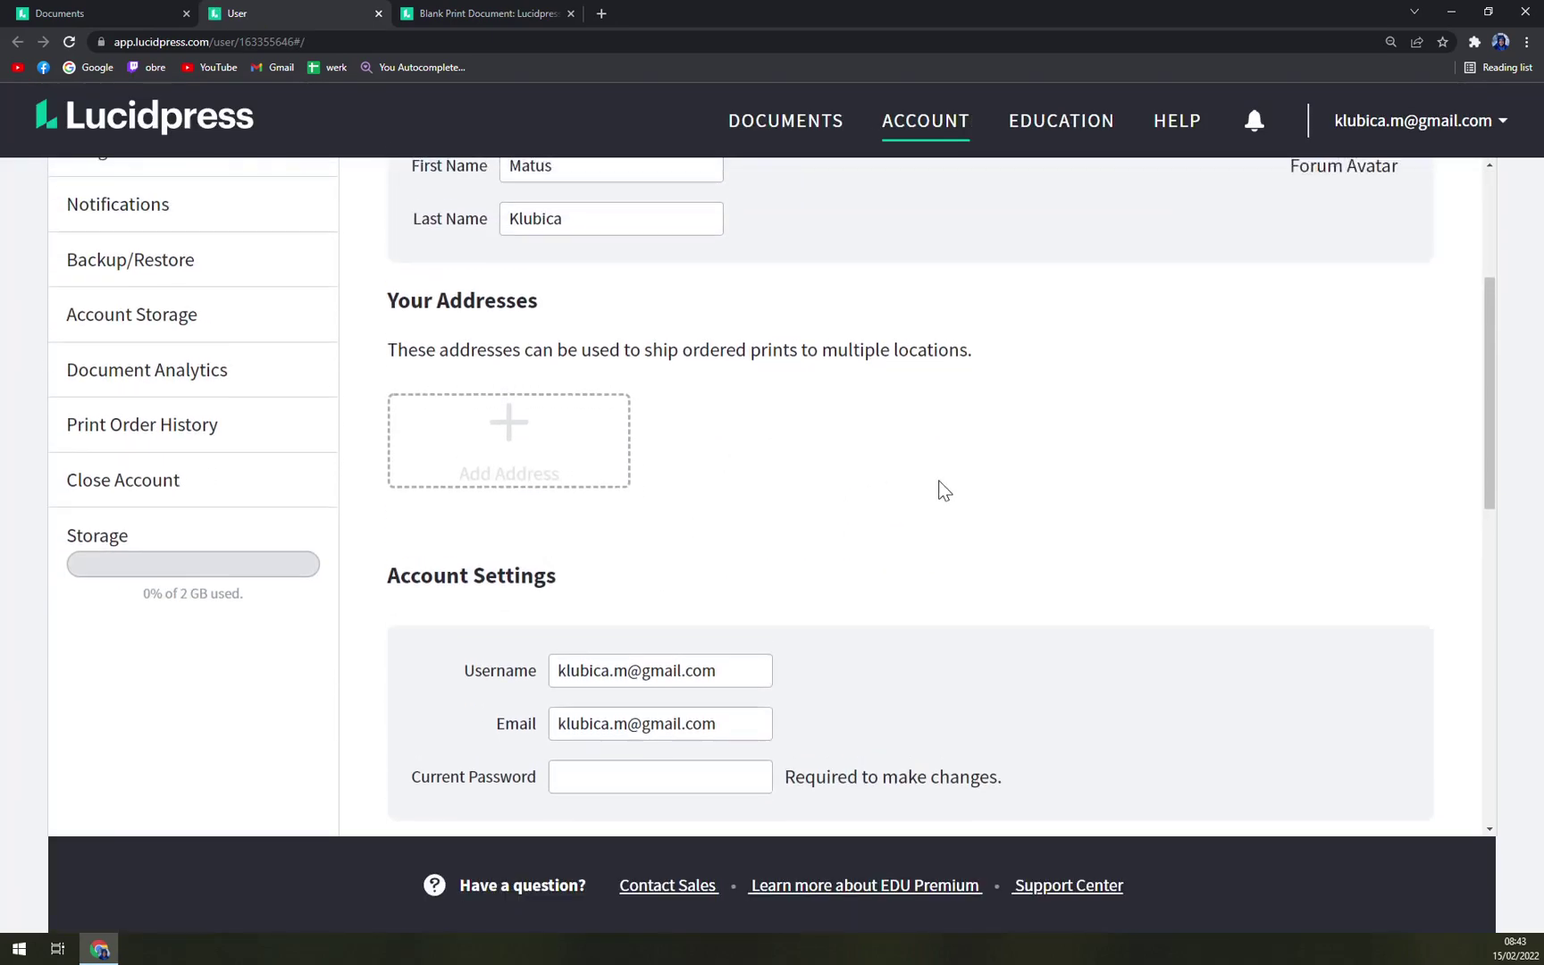
click(103, 243)
scroll(100, 331, up, 2)
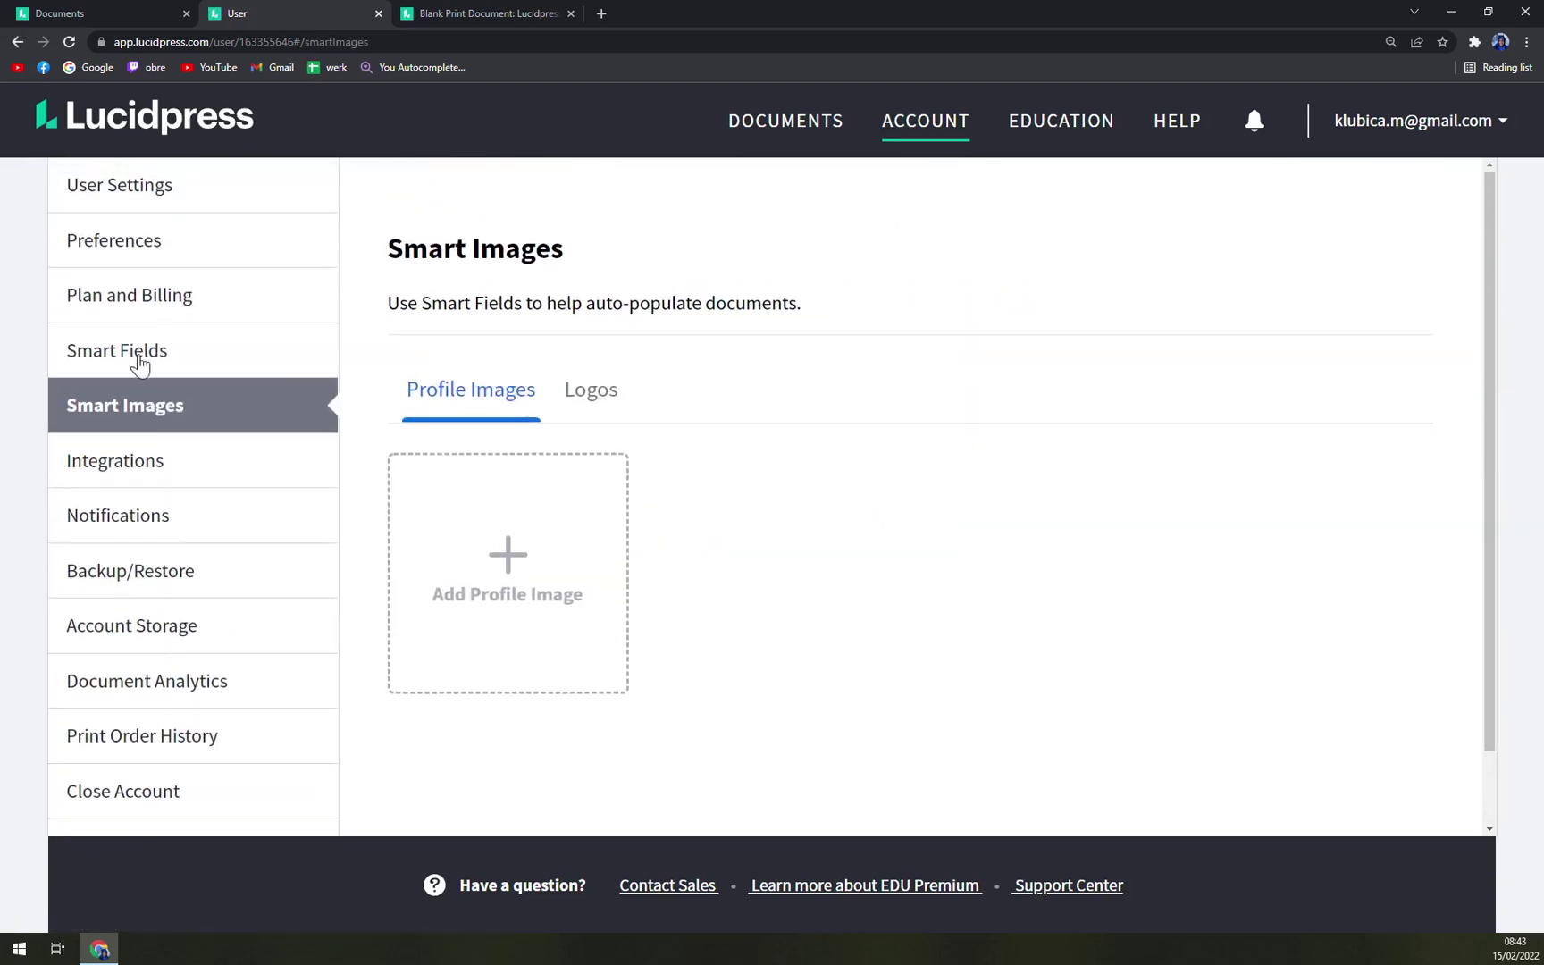
click(162, 254)
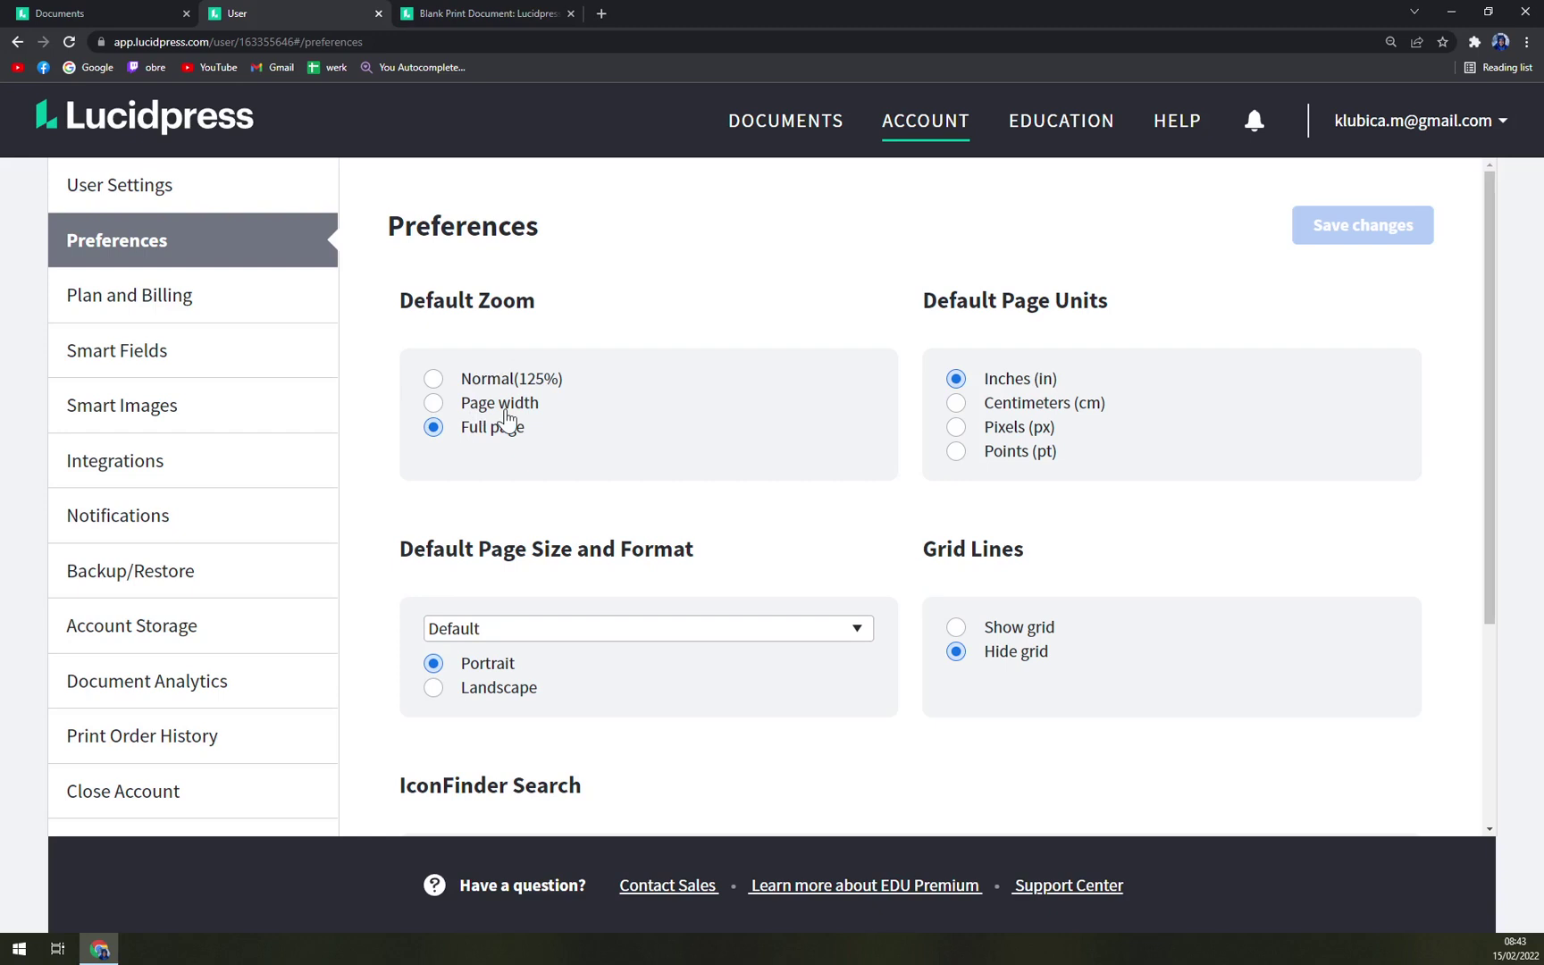
Step: View Plan and Billing, Smart Fields, Smart Images, Integrations and Notifications, then close the settings and editor tabs
click(225, 318)
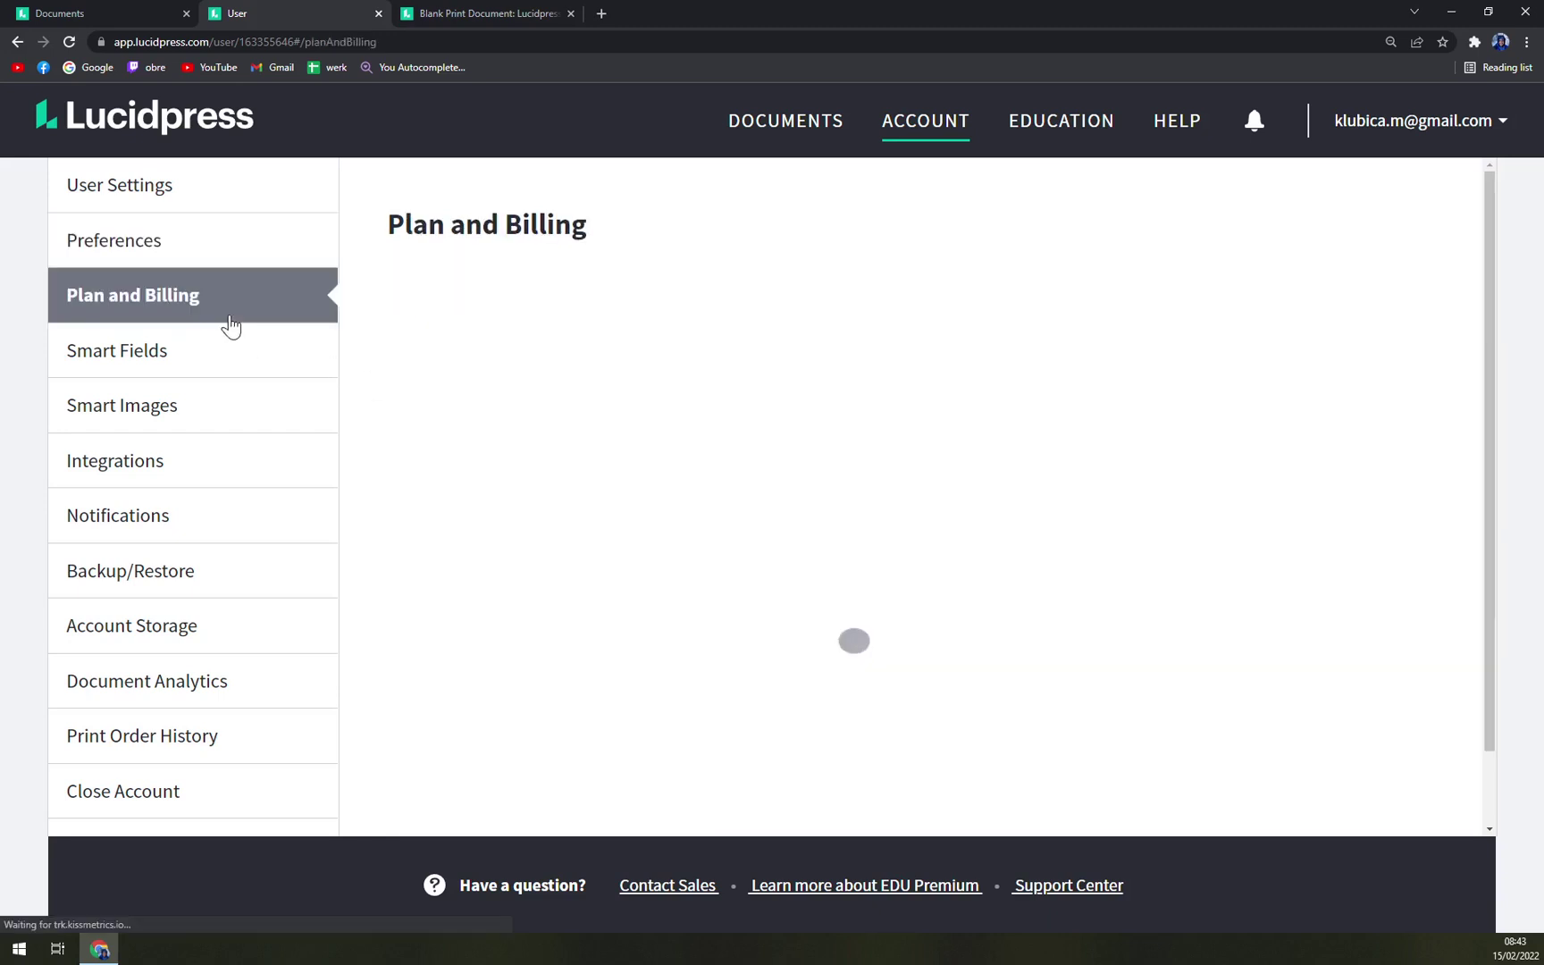
click(173, 367)
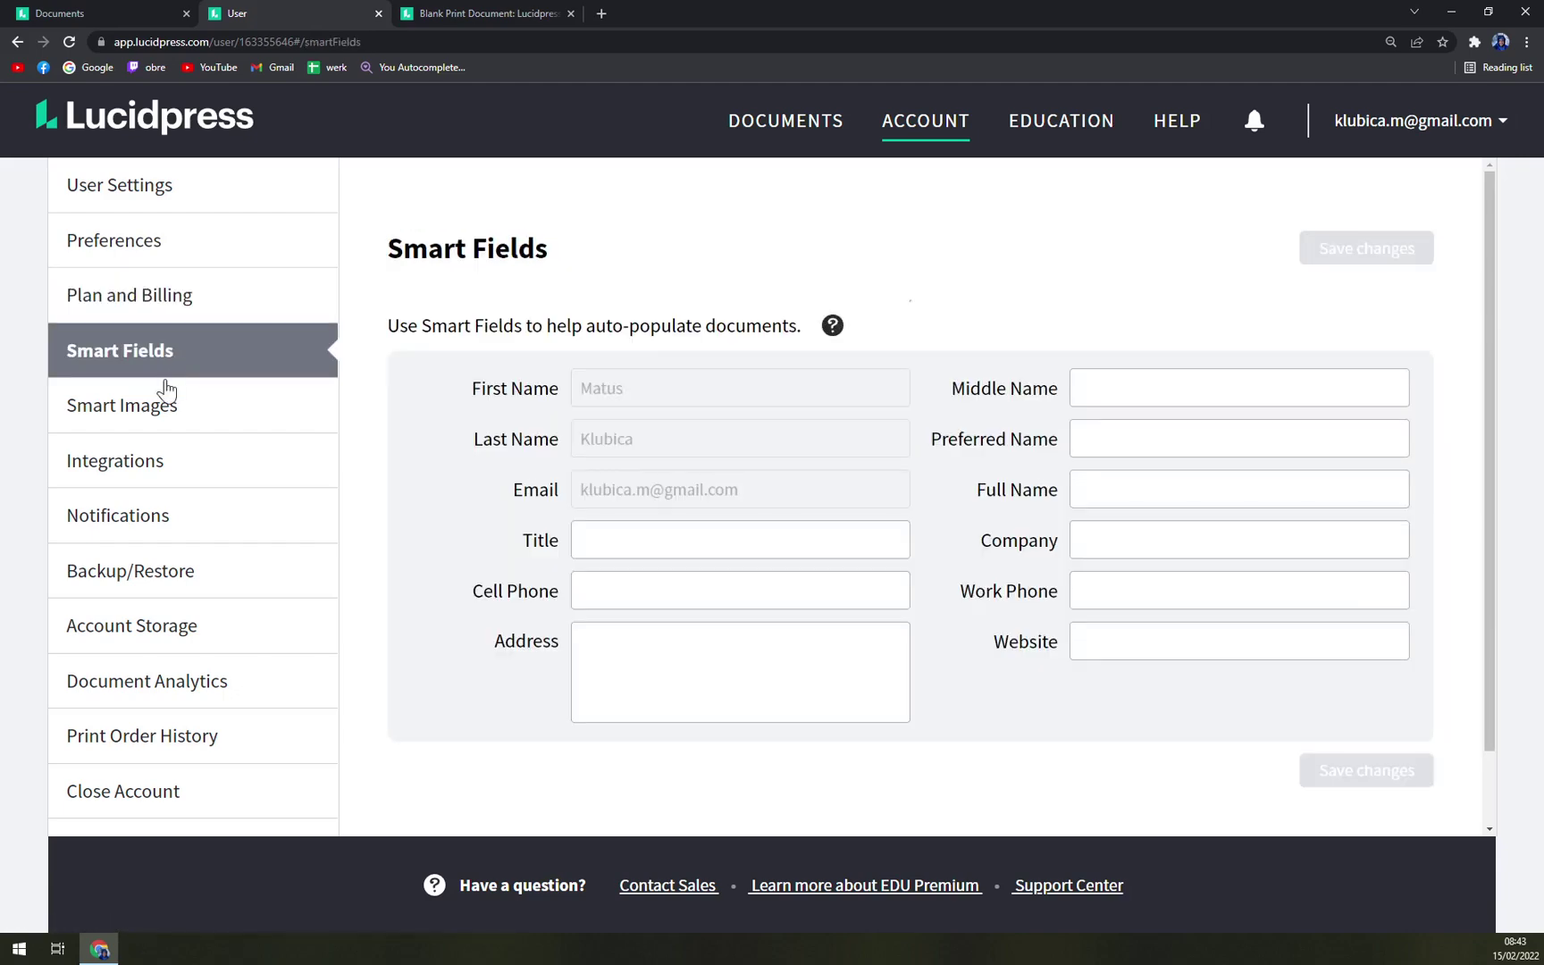
click(172, 408)
click(176, 474)
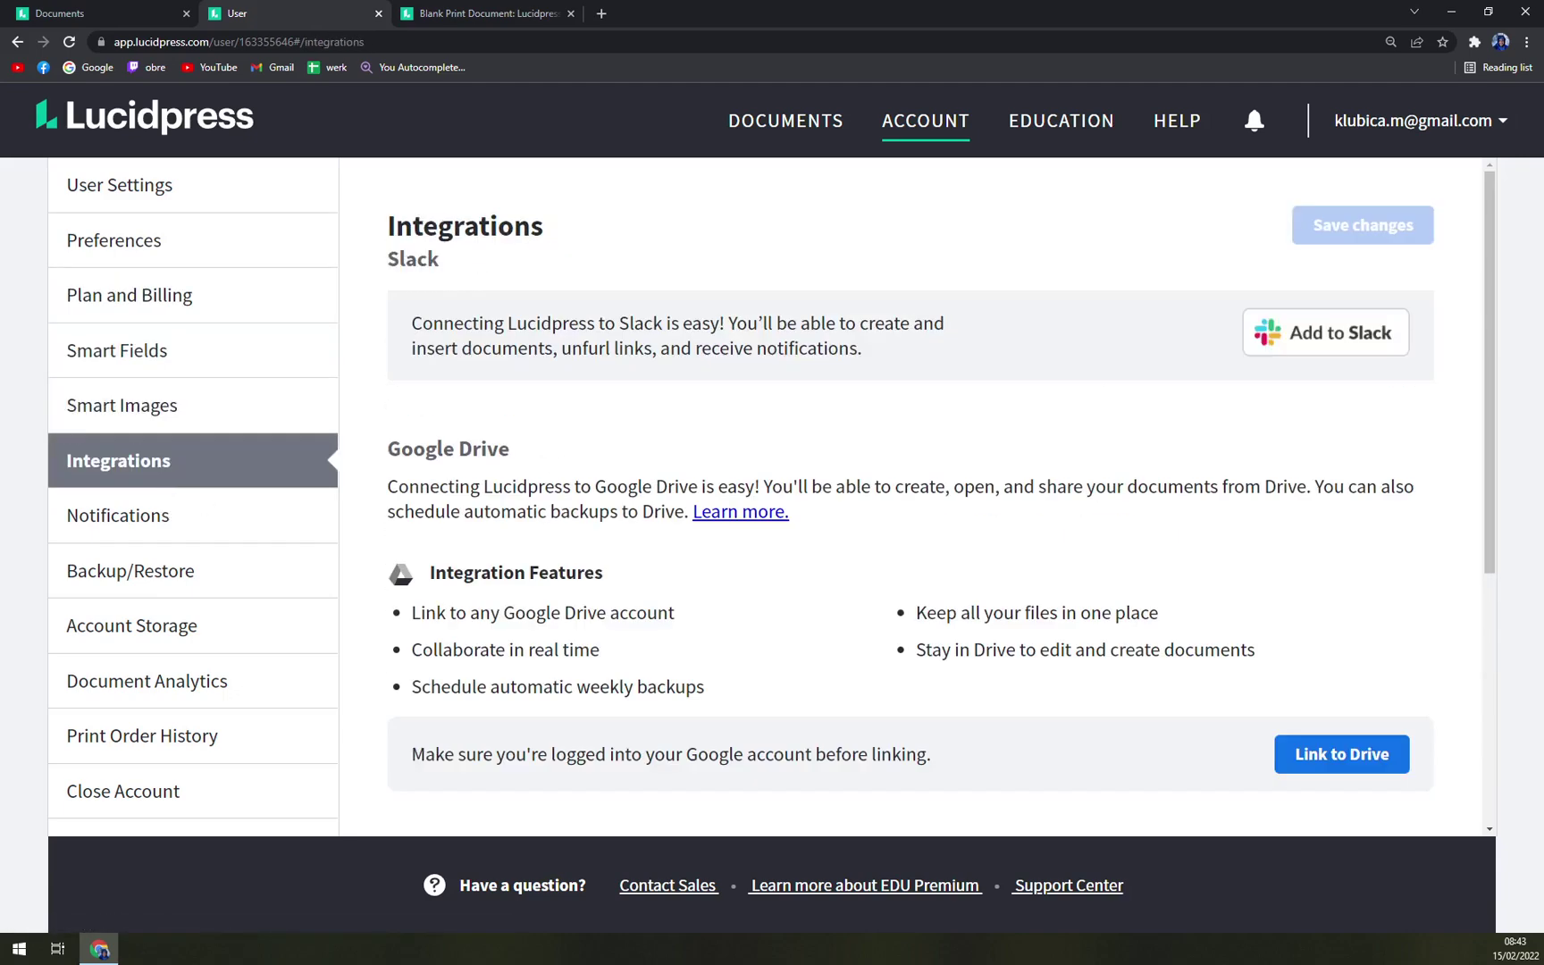
scroll(689, 535, down, 5)
scroll(720, 544, up, 5)
click(107, 532)
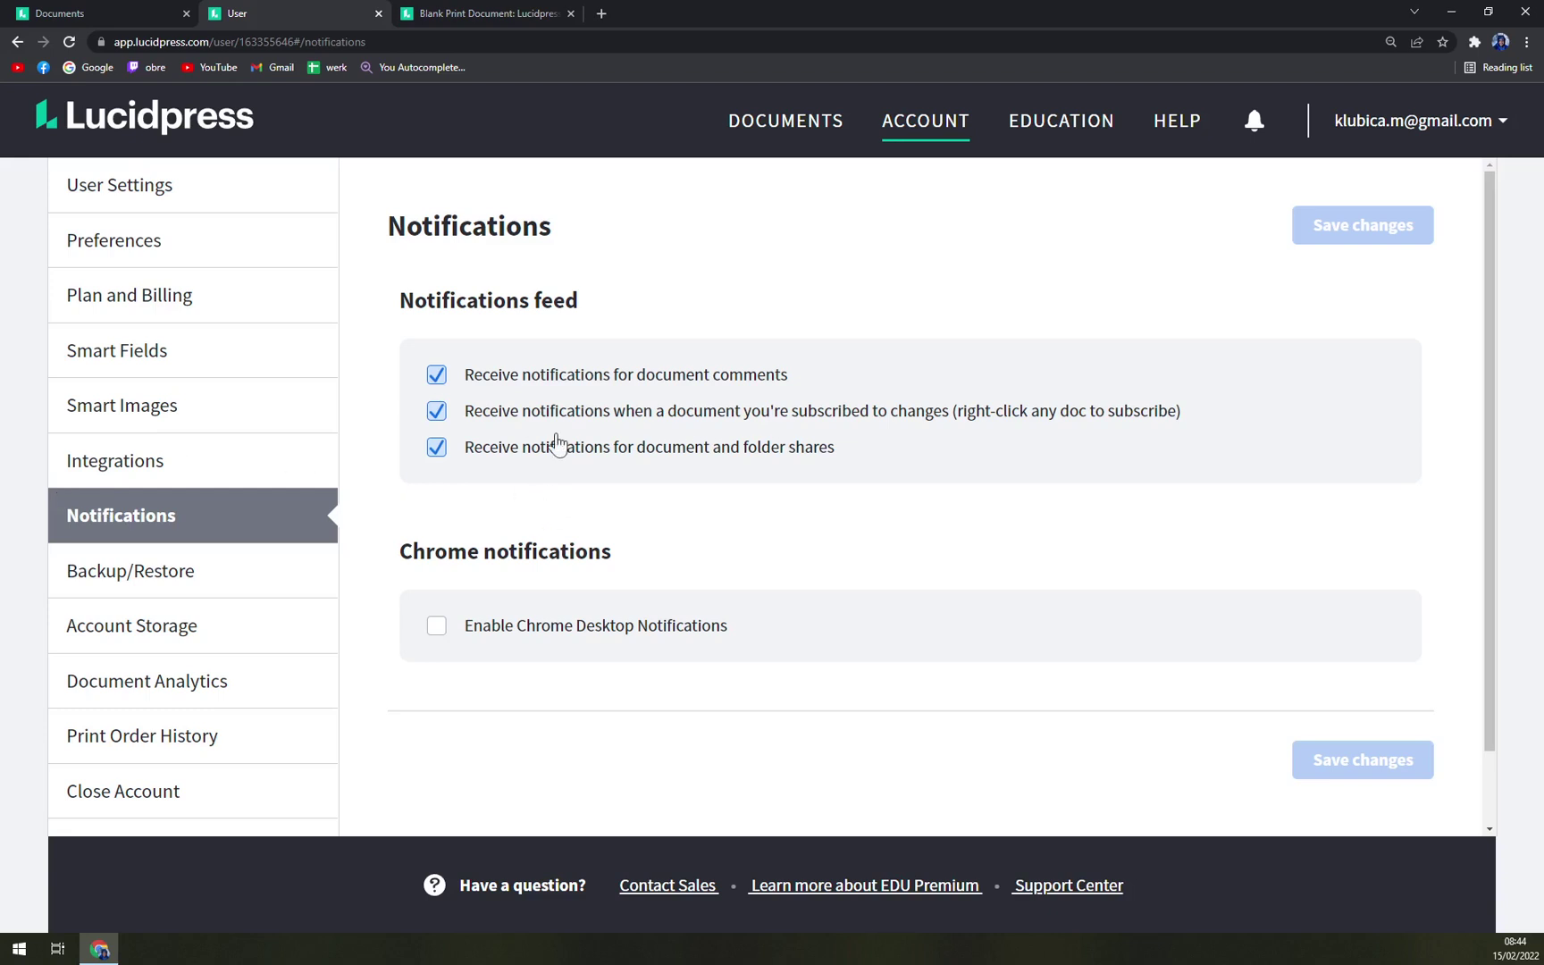
click(378, 14)
click(378, 13)
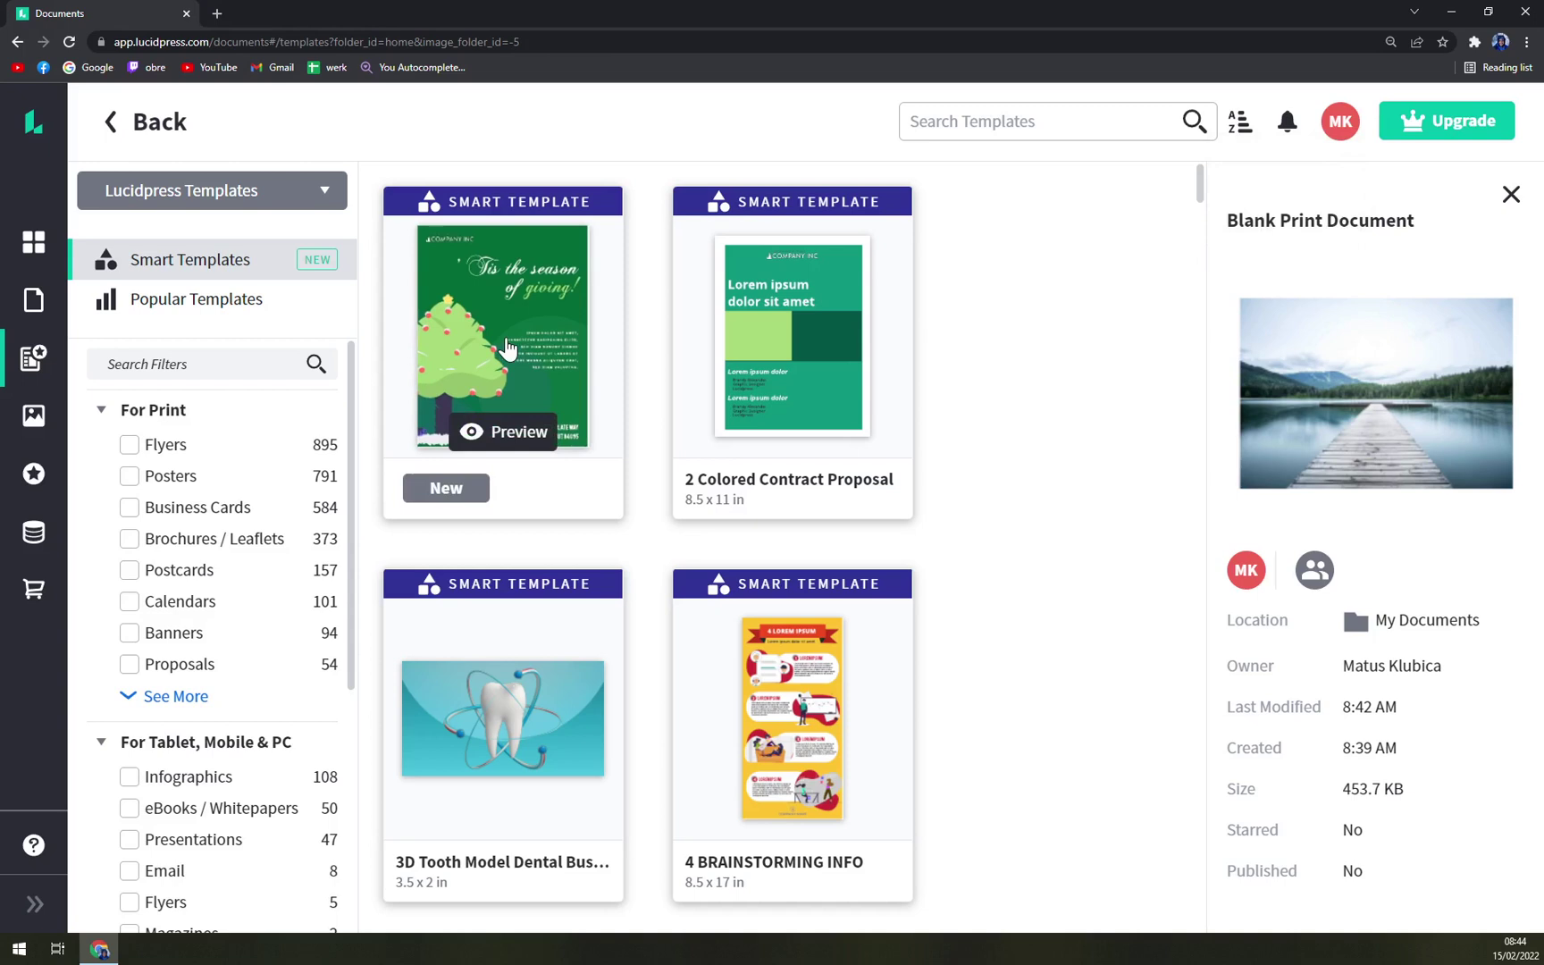
Step: Deselect the Blank Print Document so the Details panel asks for a template
click(977, 376)
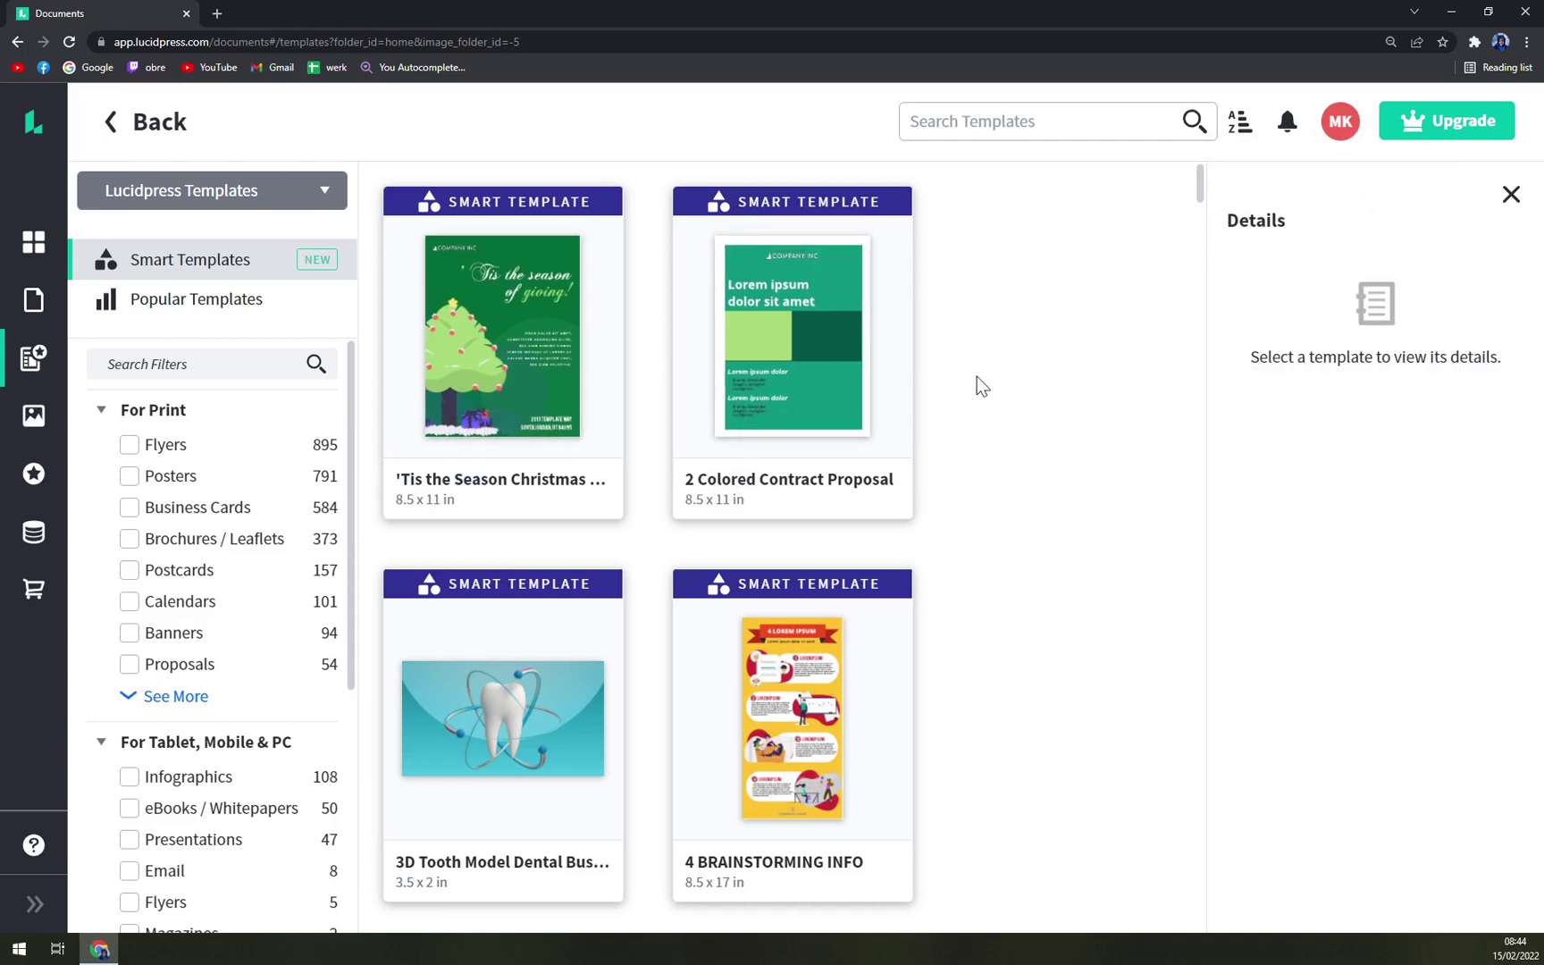